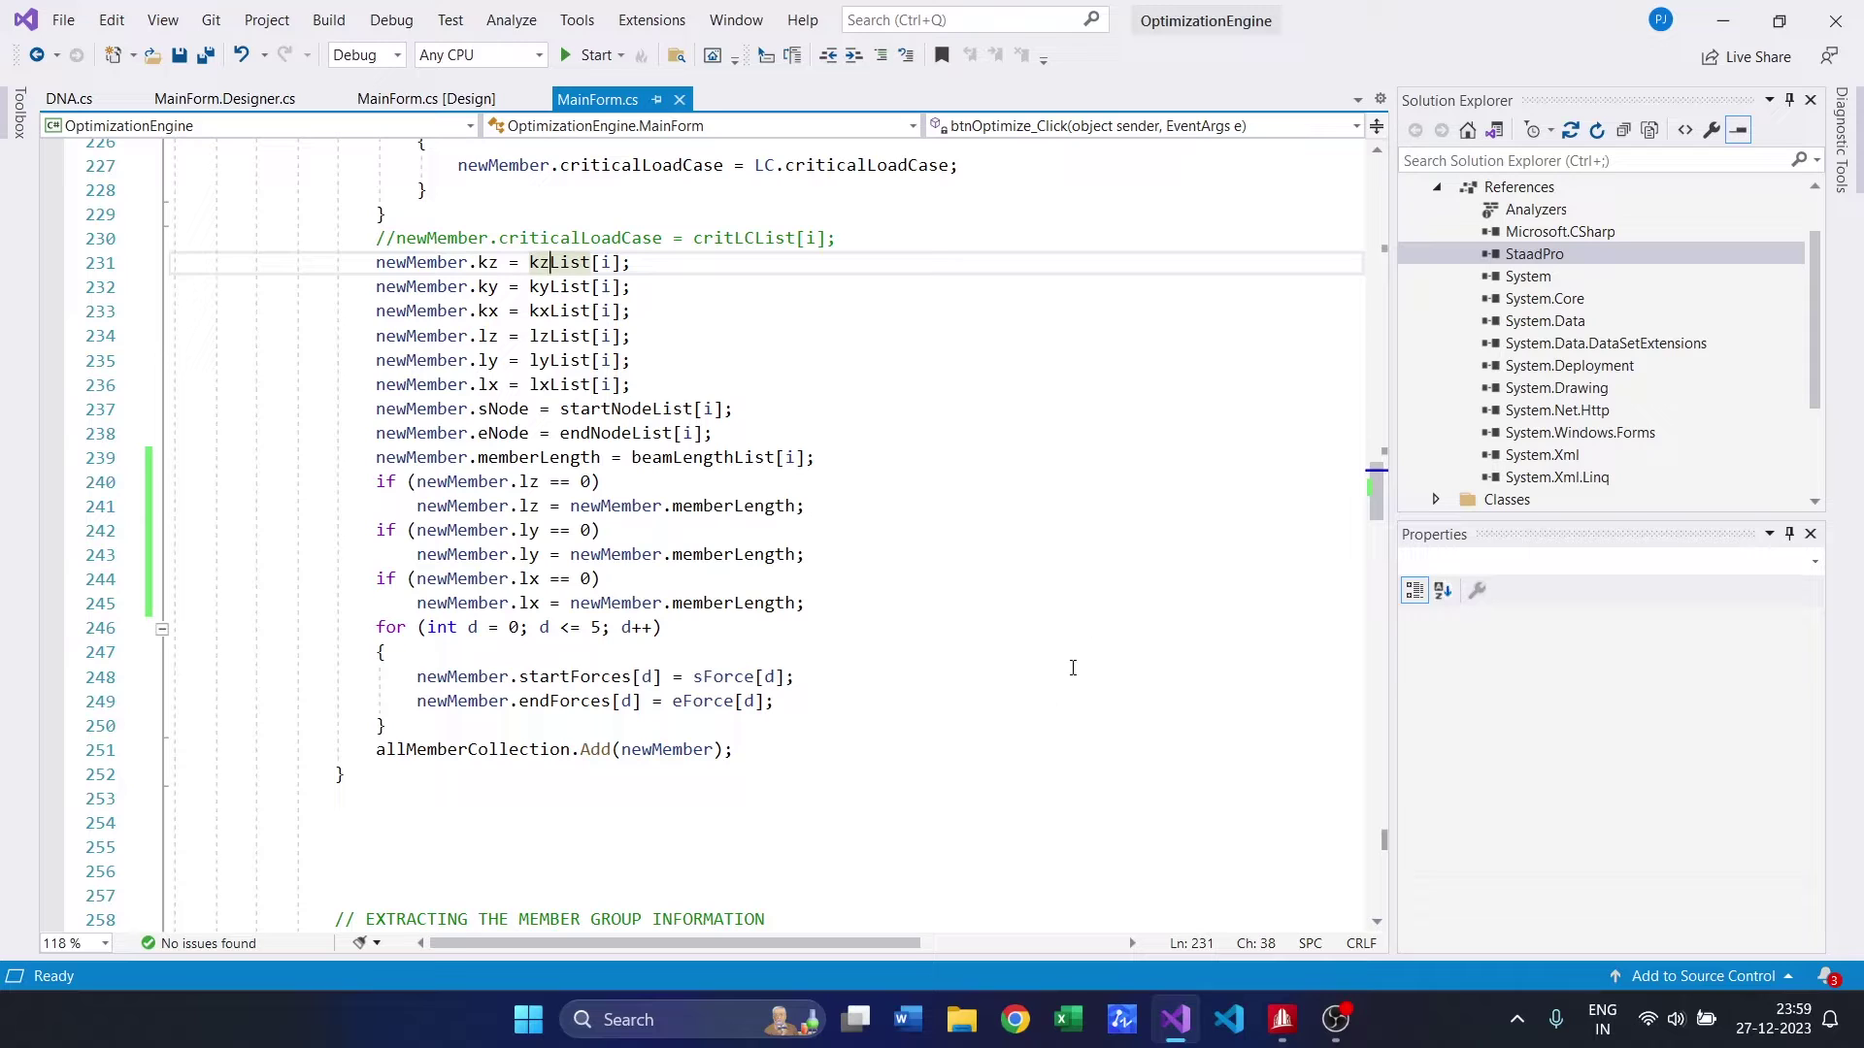
Bring the PortalBracing.STD portal frame model in STAAD.Pro to the front.
left_click(1282, 1019)
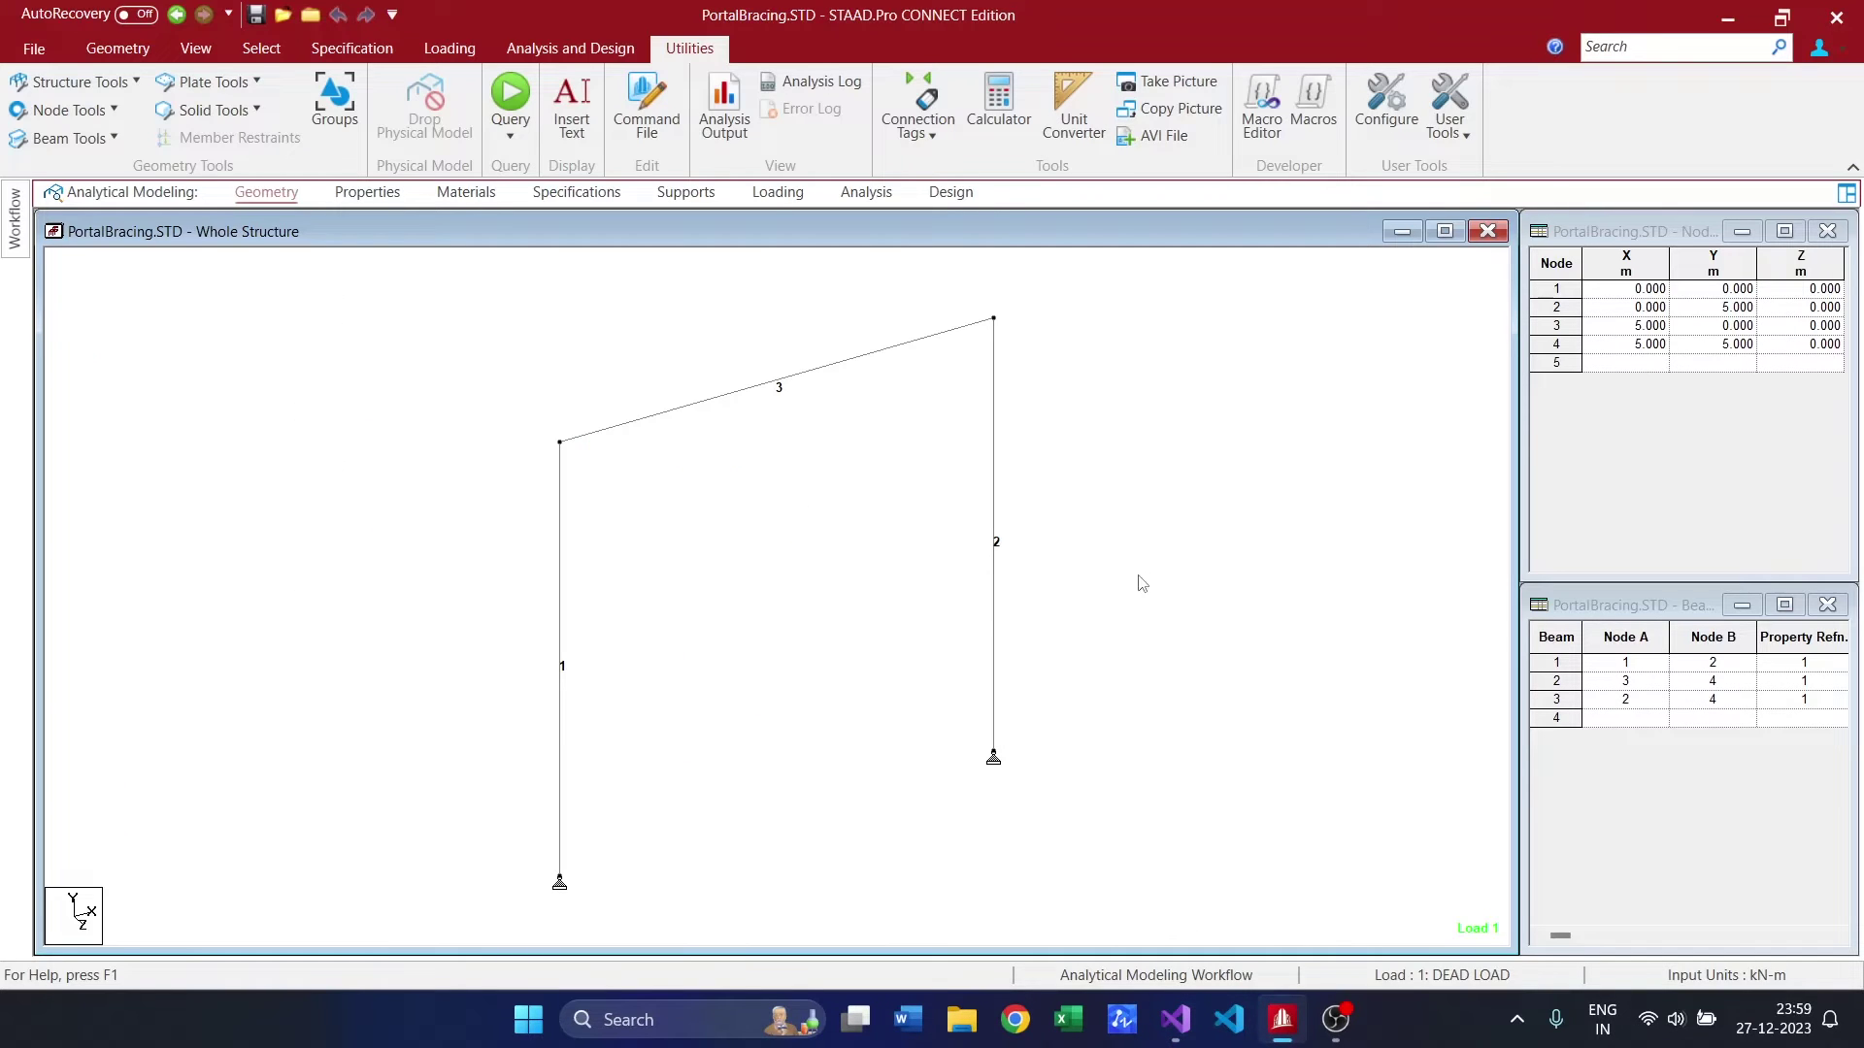
mouse_move(1073, 512)
middle_mouse_down()
mouse_move(1090, 546)
mouse_move(1119, 462)
mouse_move(1132, 471)
middle_mouse_up()
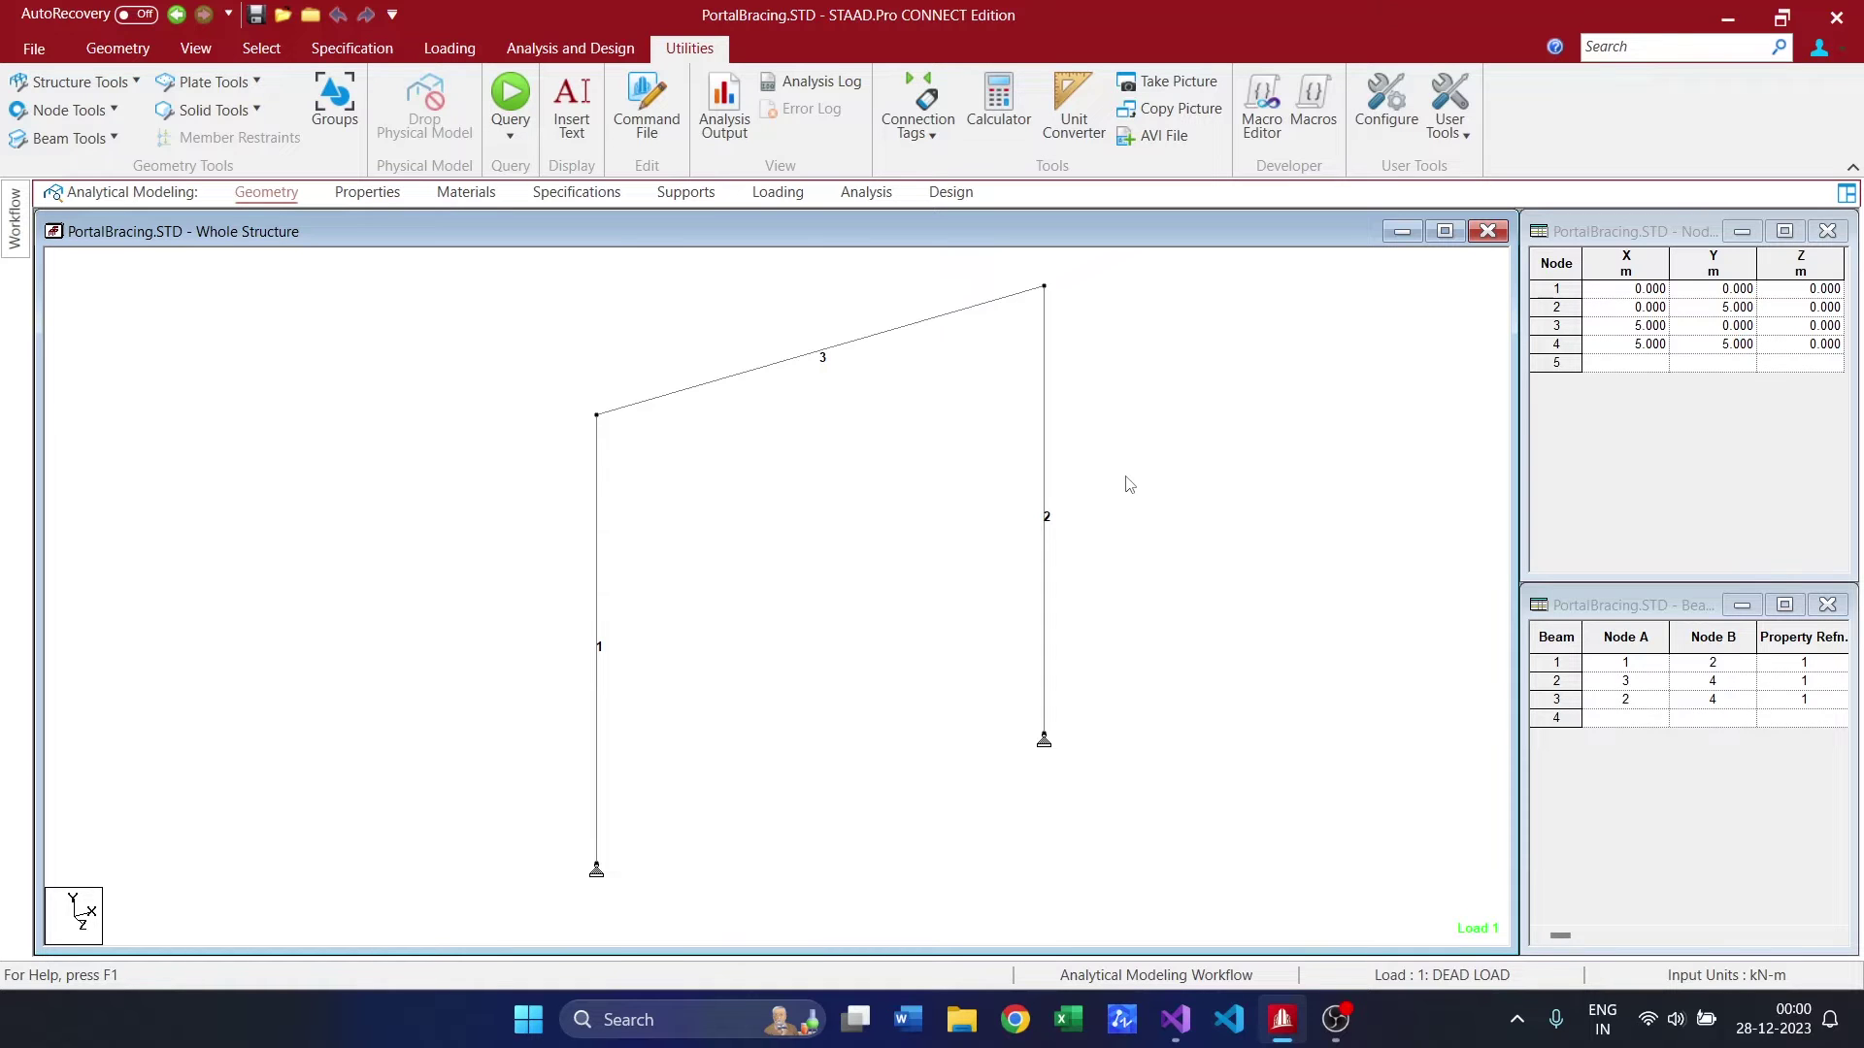
middle_click_drag(1142, 475, 1161, 514)
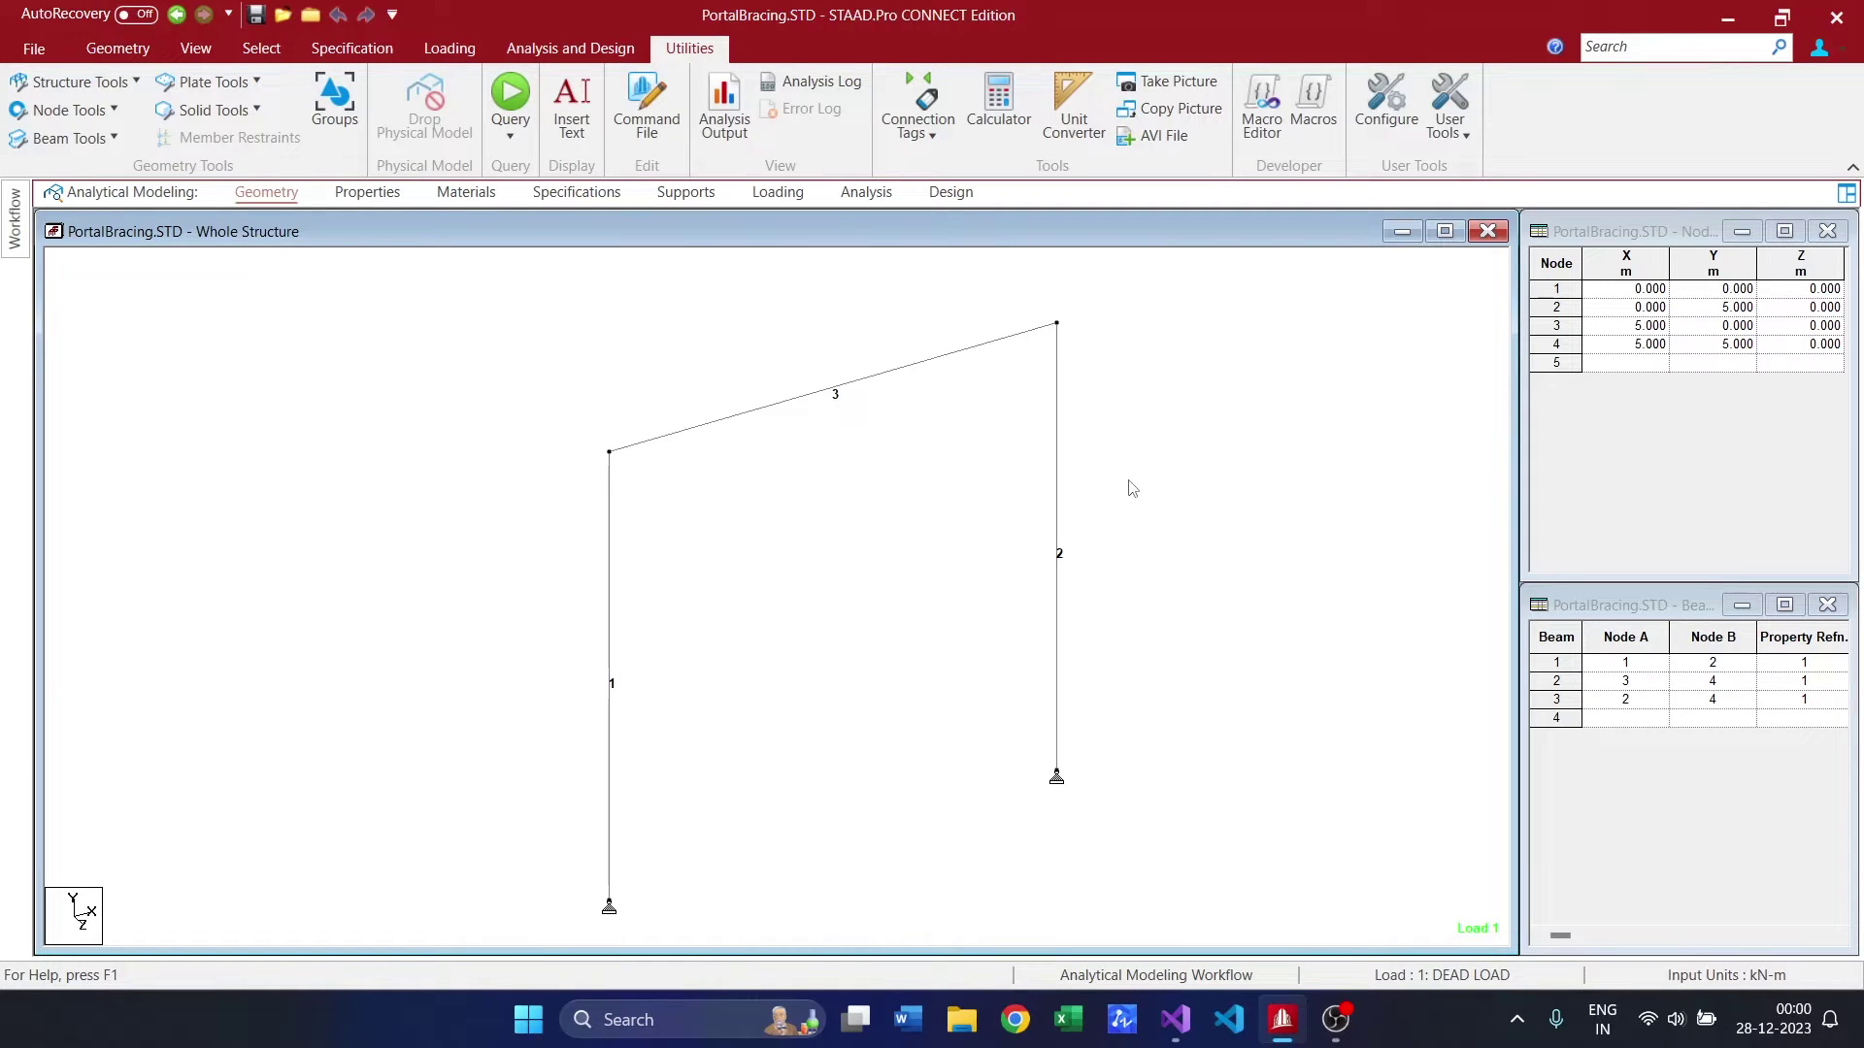
Run the analysis and design, then select all three beams.
key("ctrl+F5")
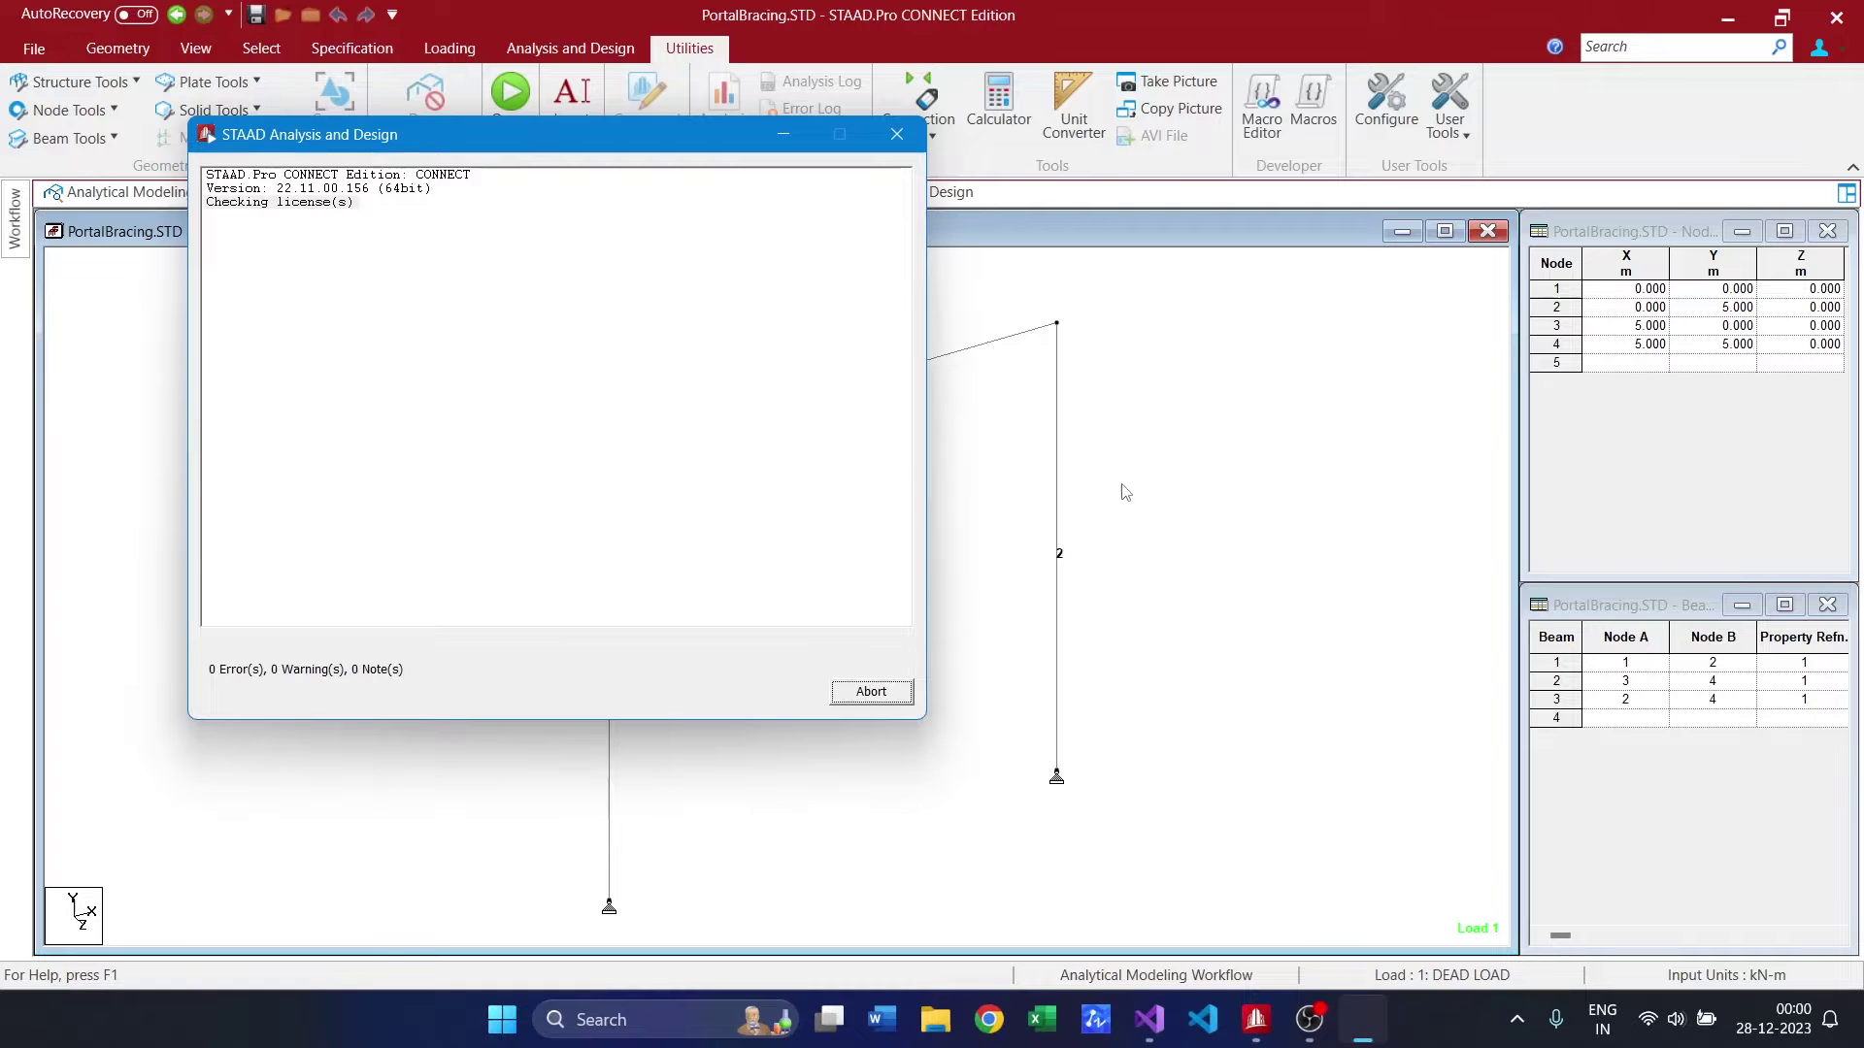
left_click(870, 691)
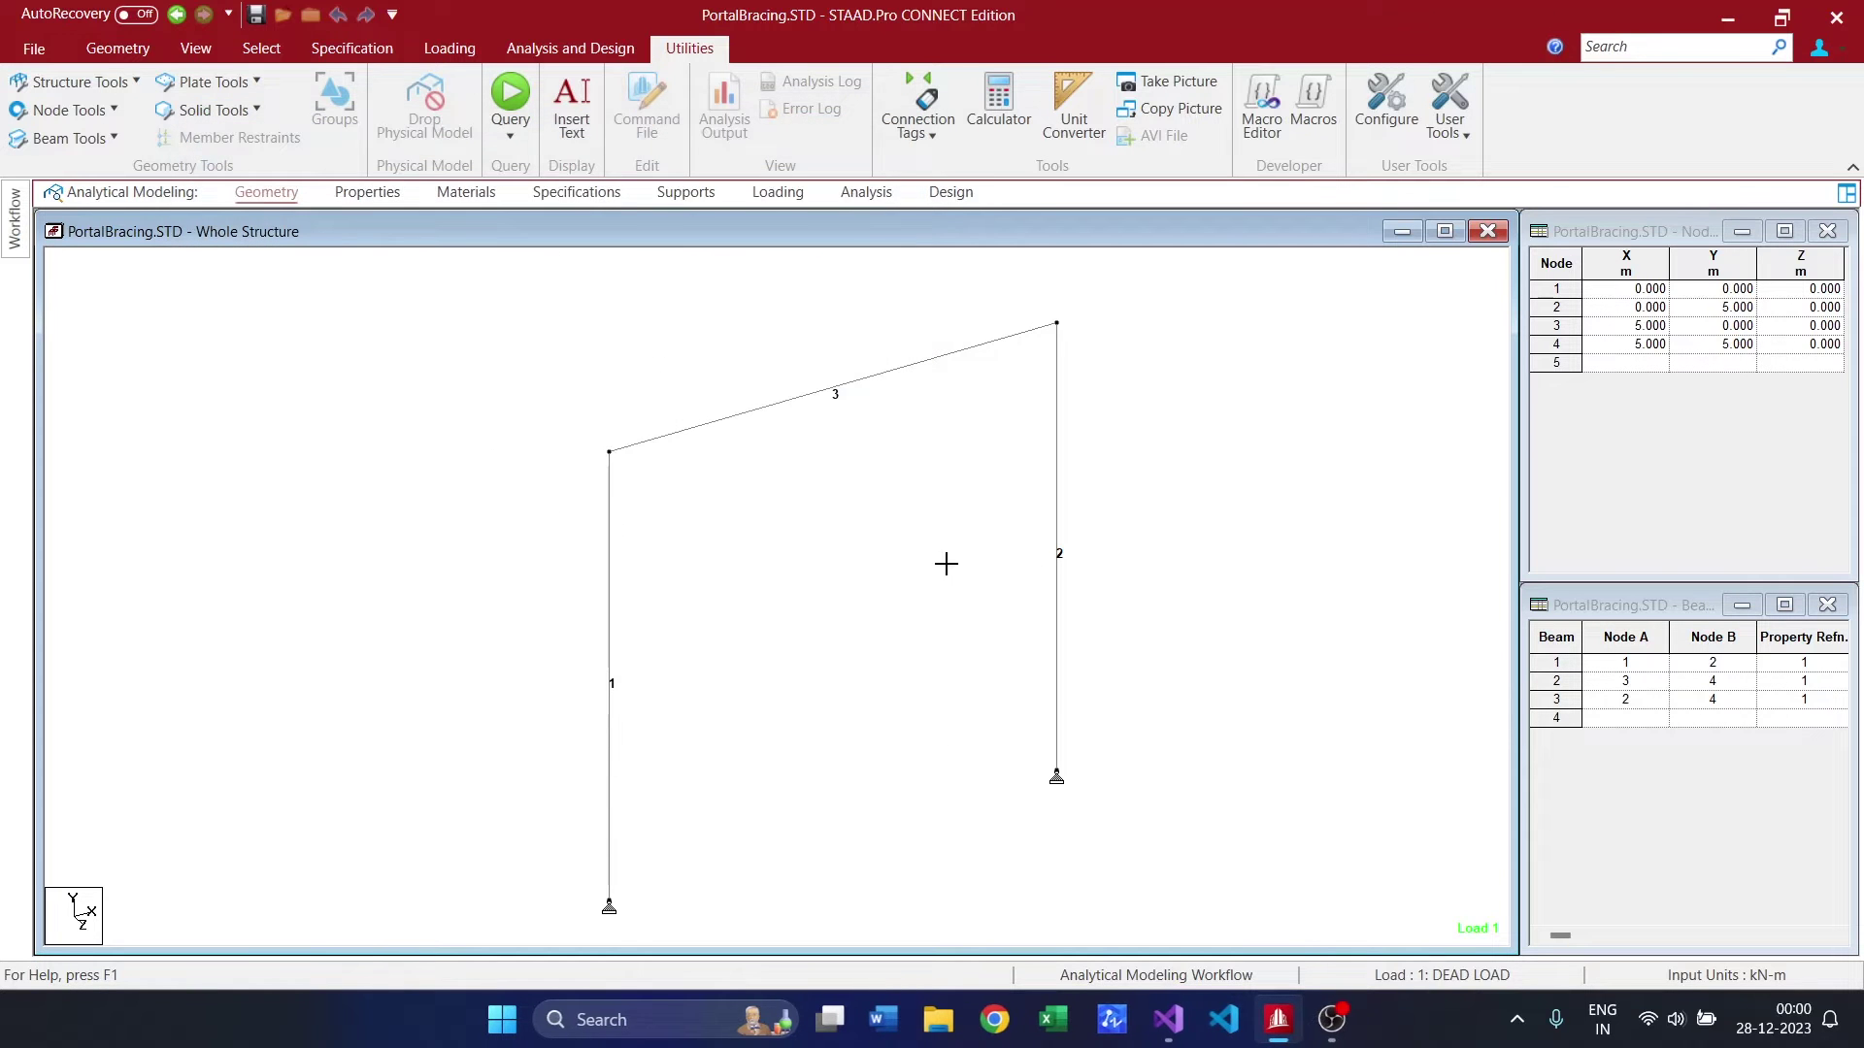
right_click(946, 565)
left_click(965, 582)
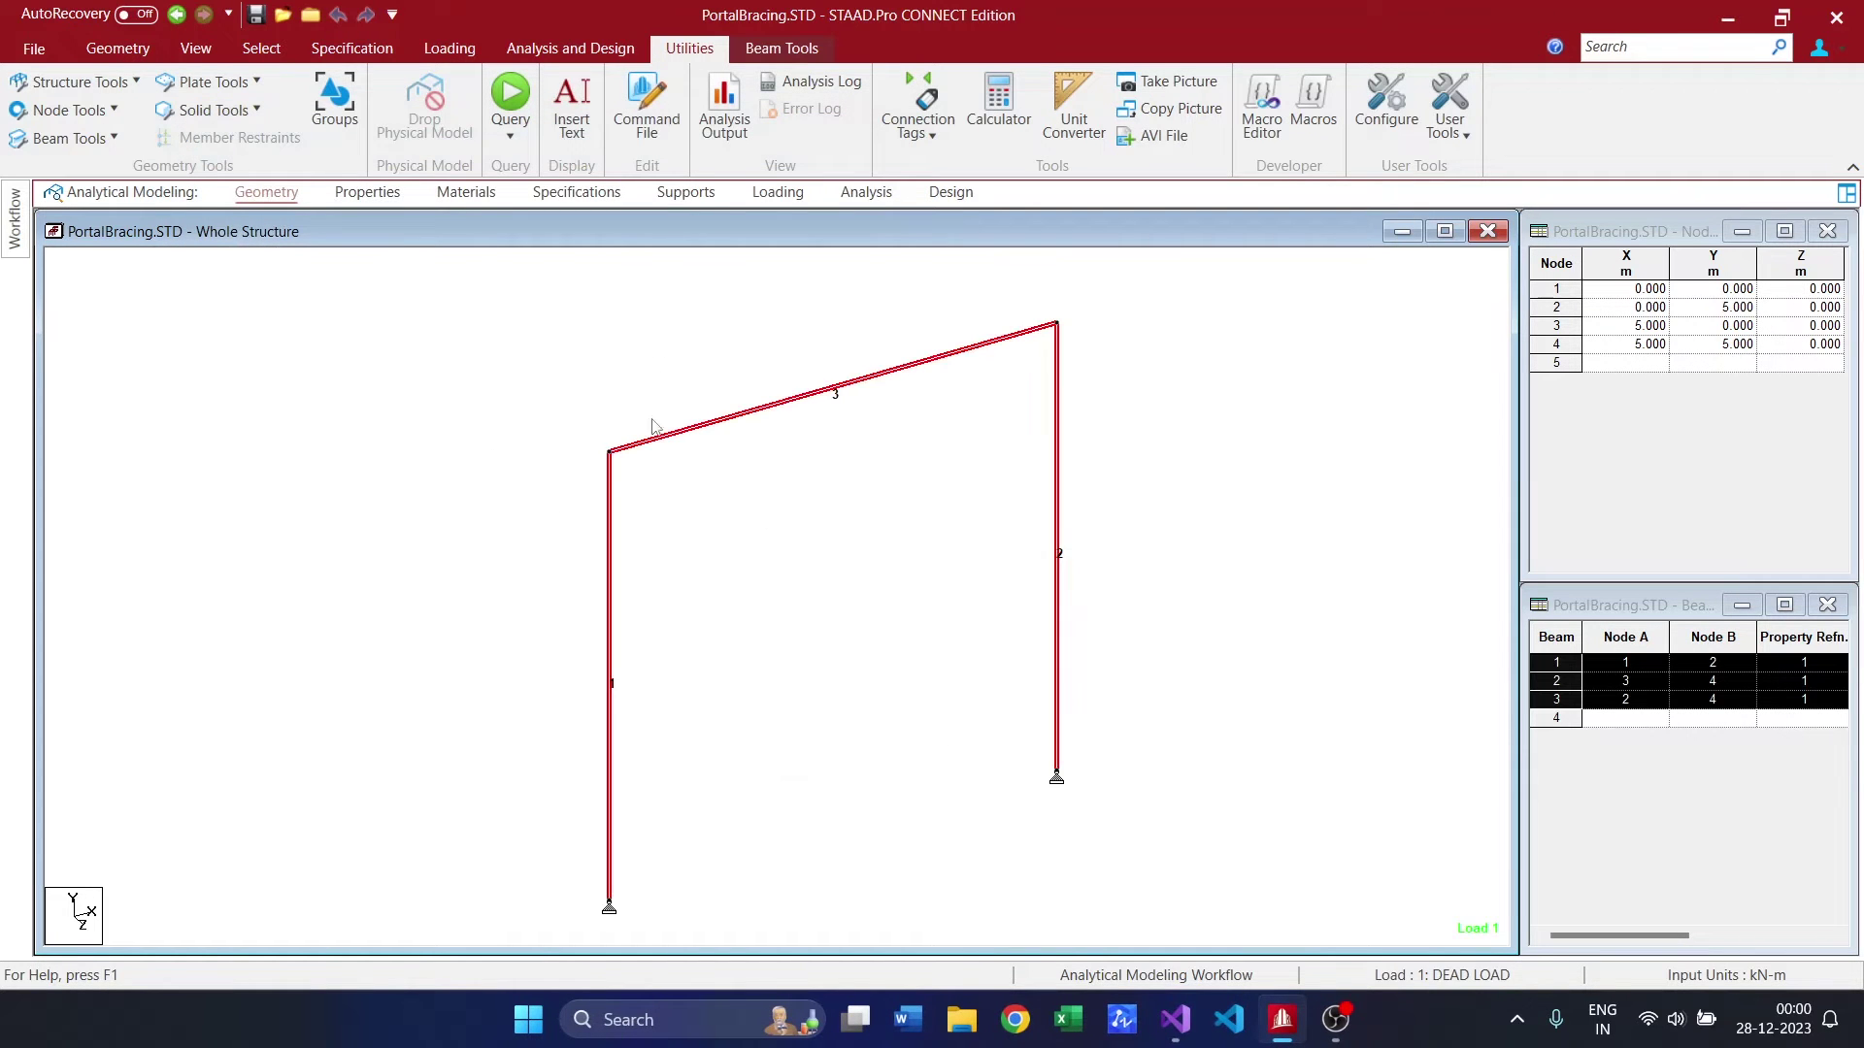
Label the beams with actual design ratios: 5.11 on beams 1 and 2, 5.07 on beam 3.
right_click(304, 392)
left_click(384, 672)
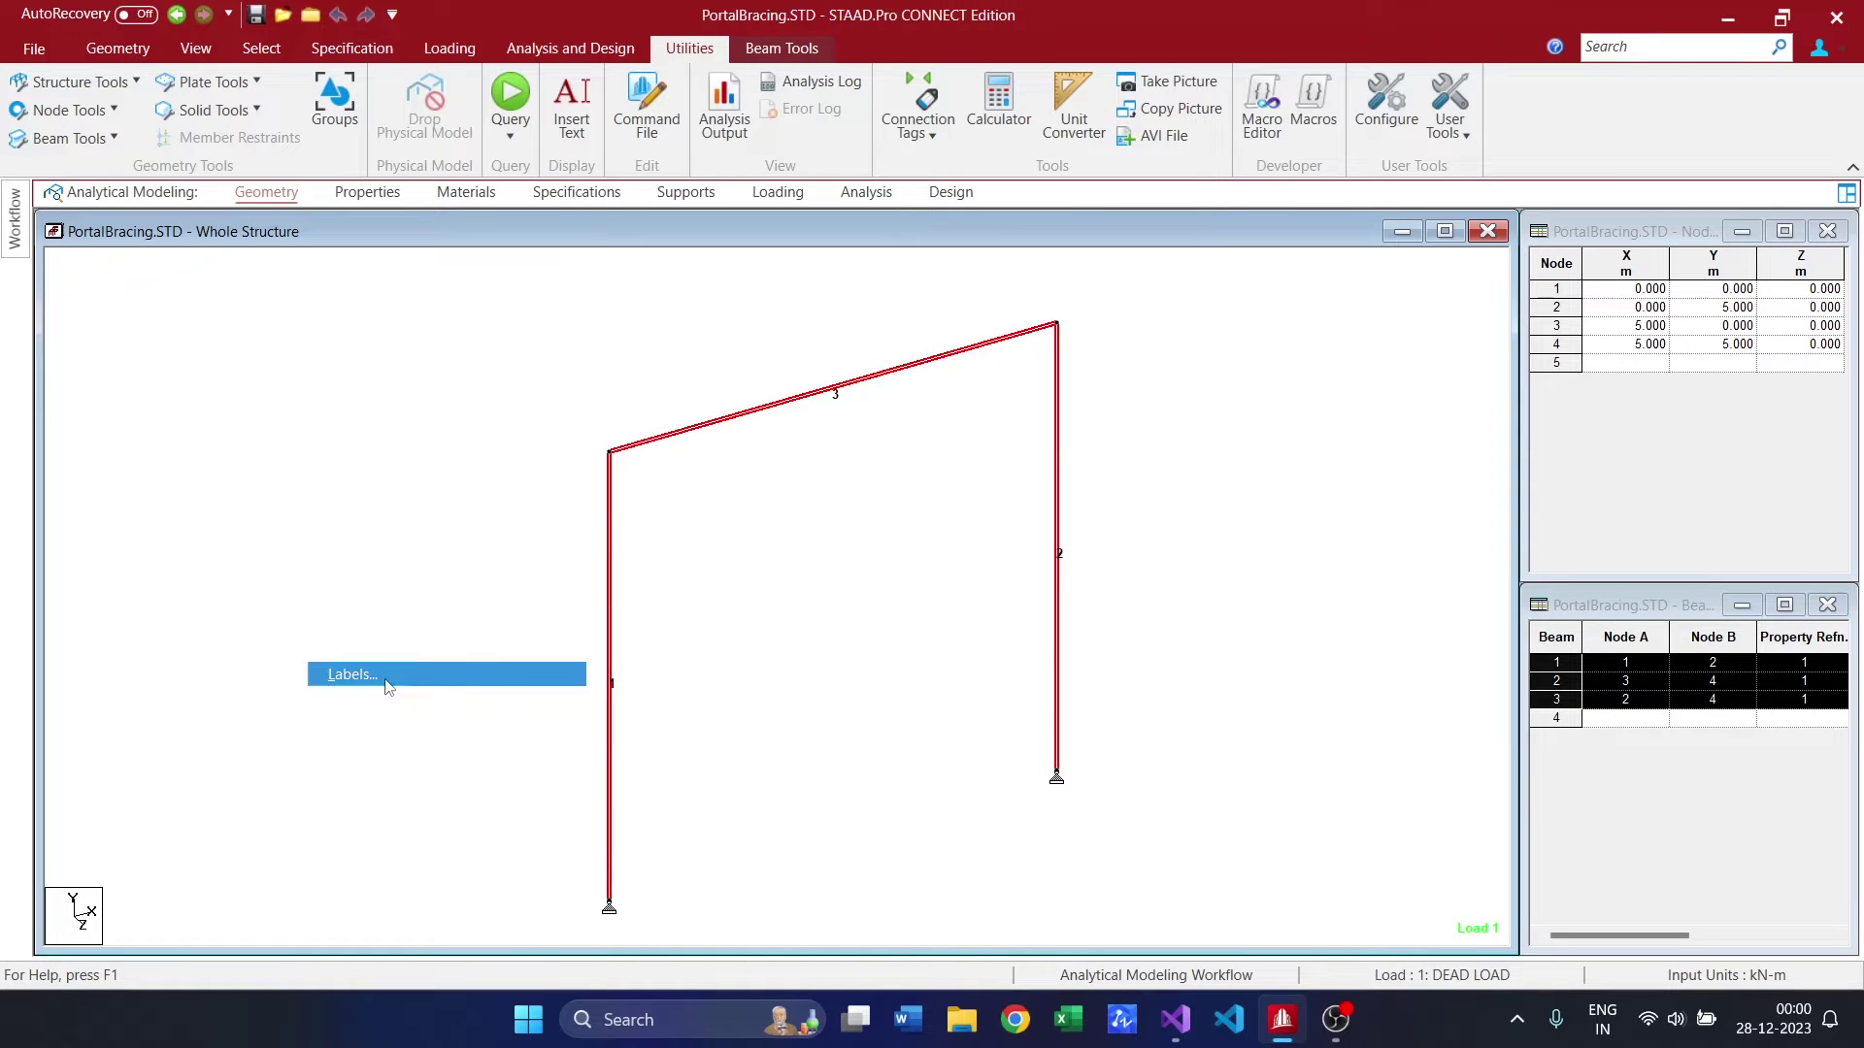
left_click(1128, 186)
left_click(776, 264)
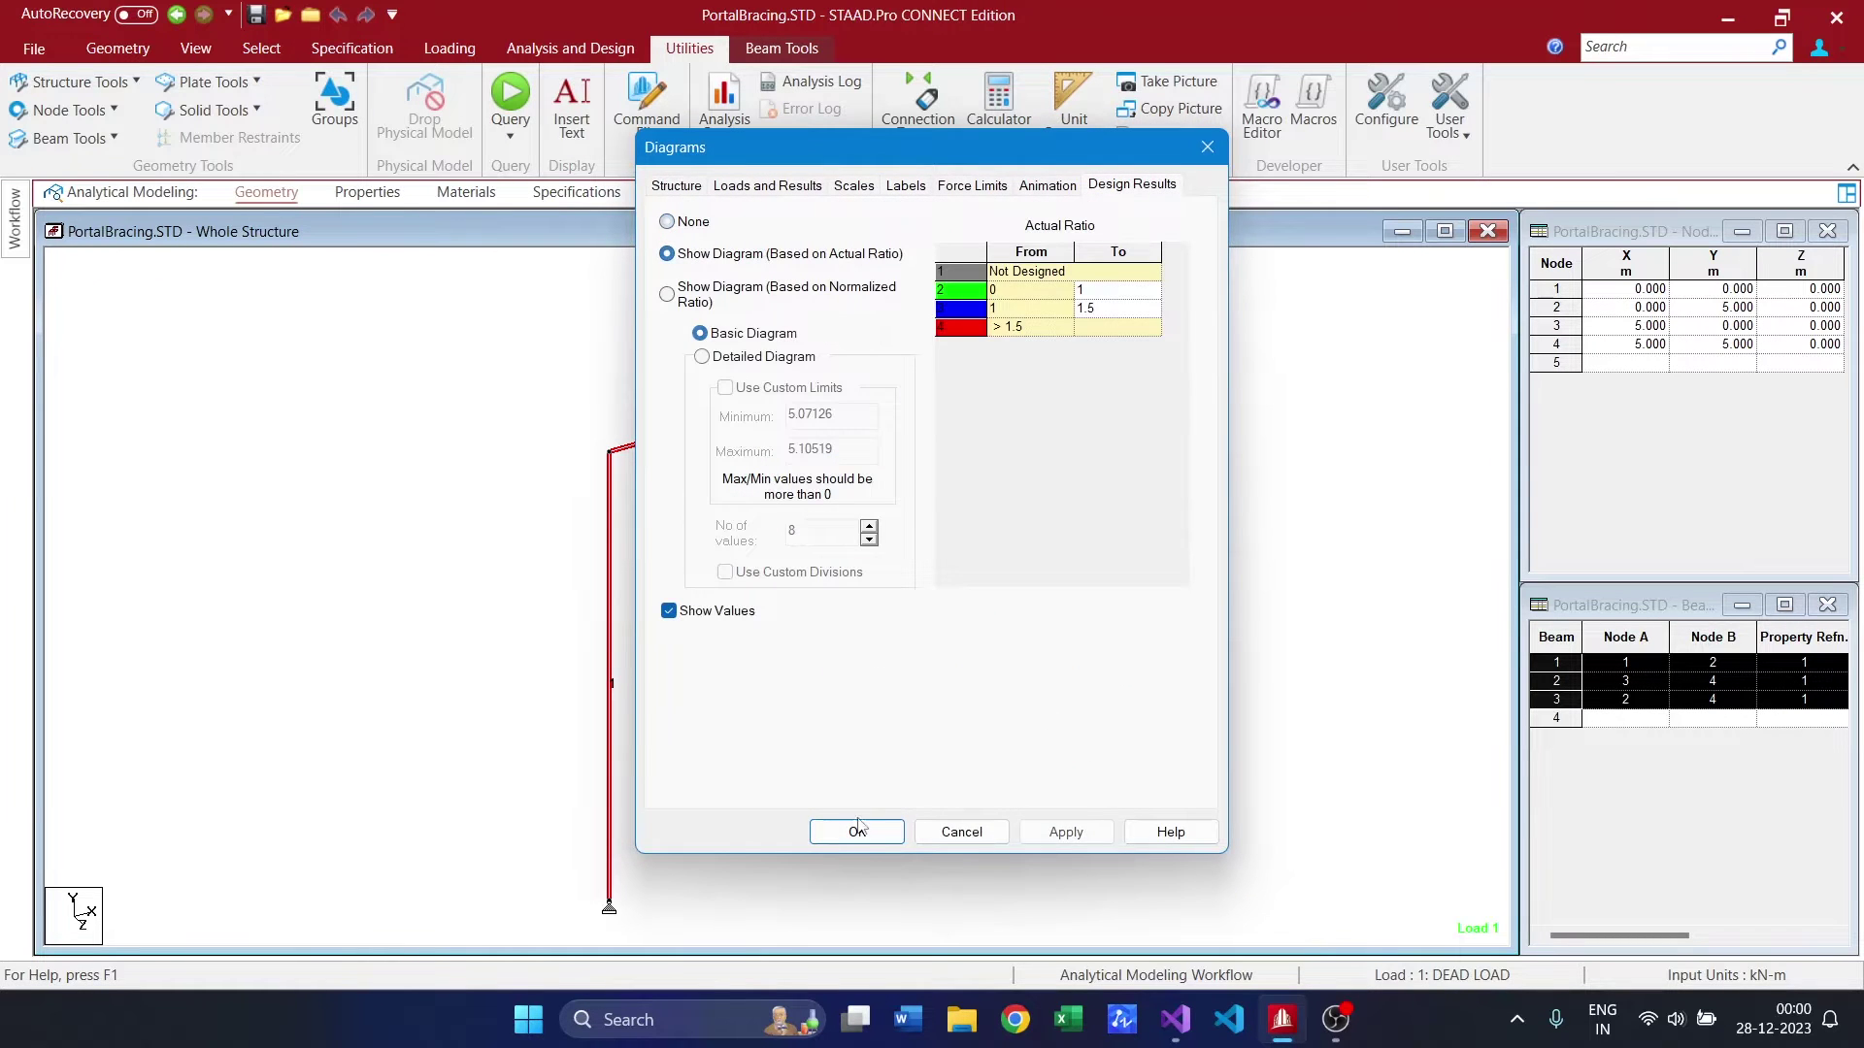
left_click(857, 832)
left_click(1181, 761)
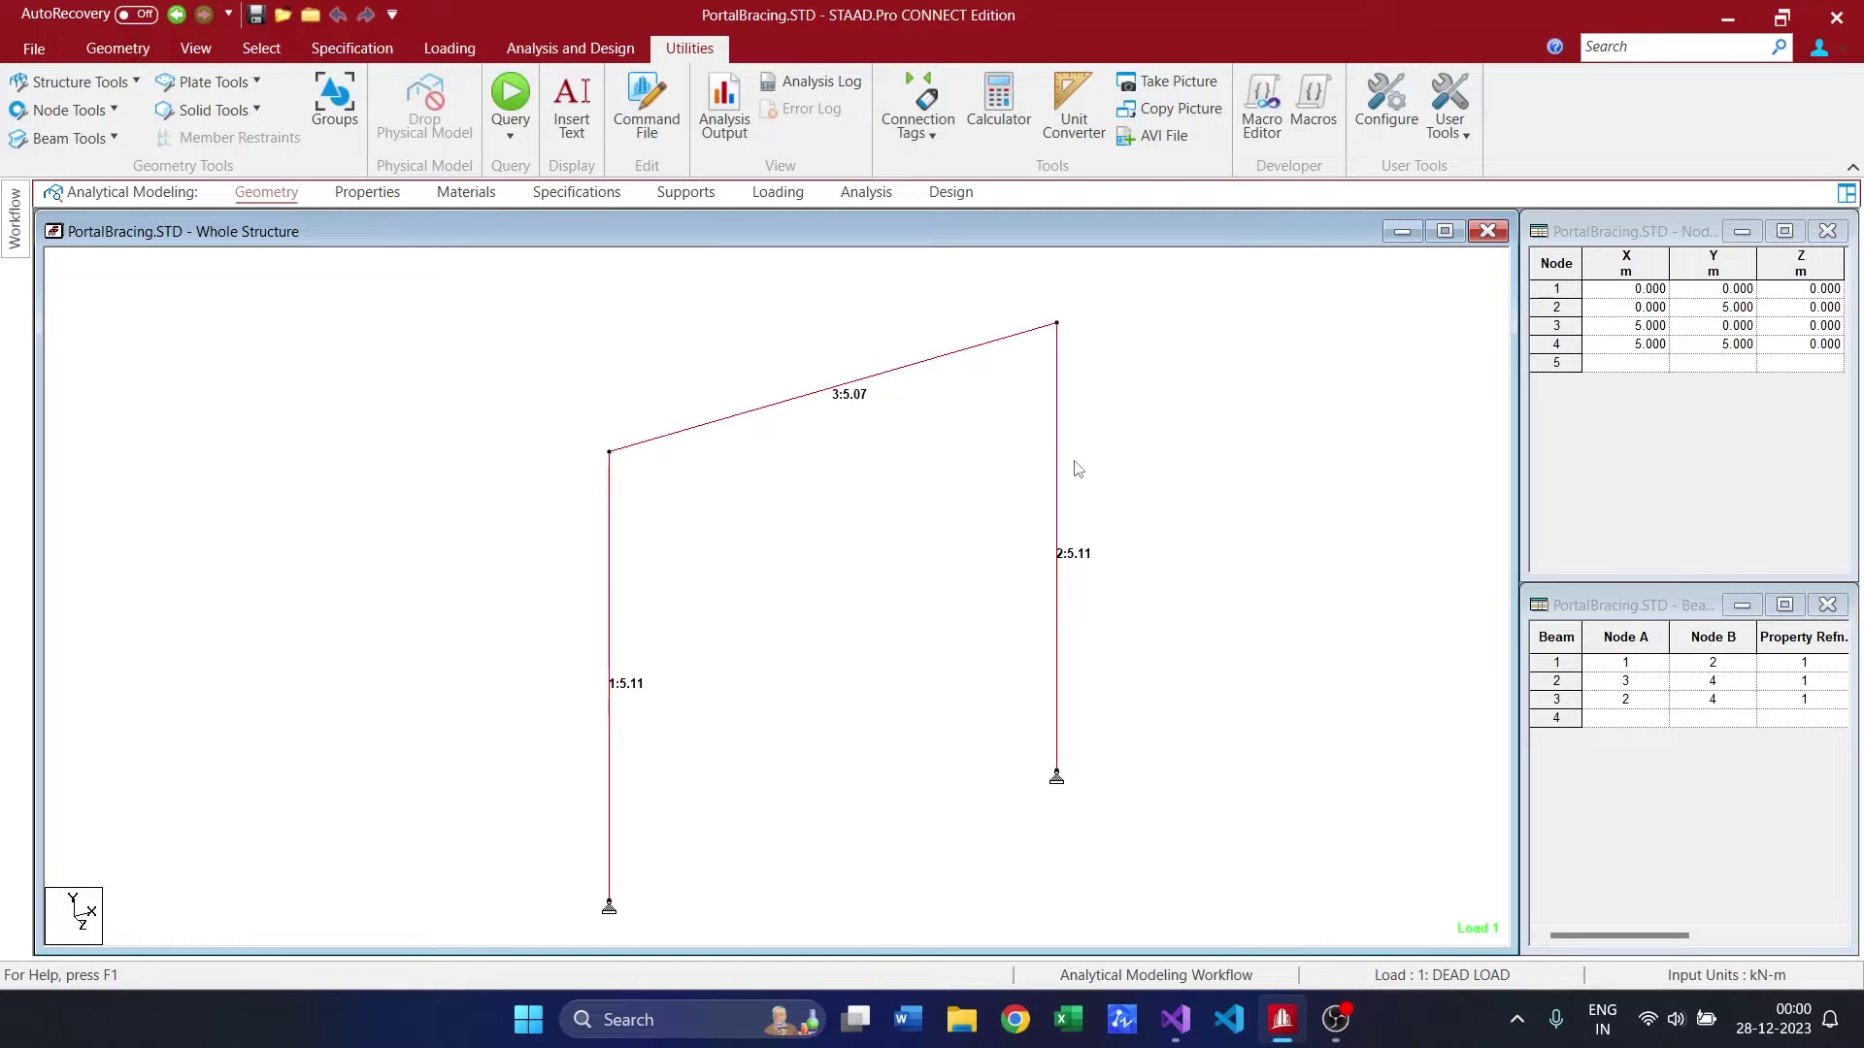
Build and launch the optimization engine from the Visual Studio project.
middle_click_drag(1074, 464, 1060, 457)
left_click(1185, 1002)
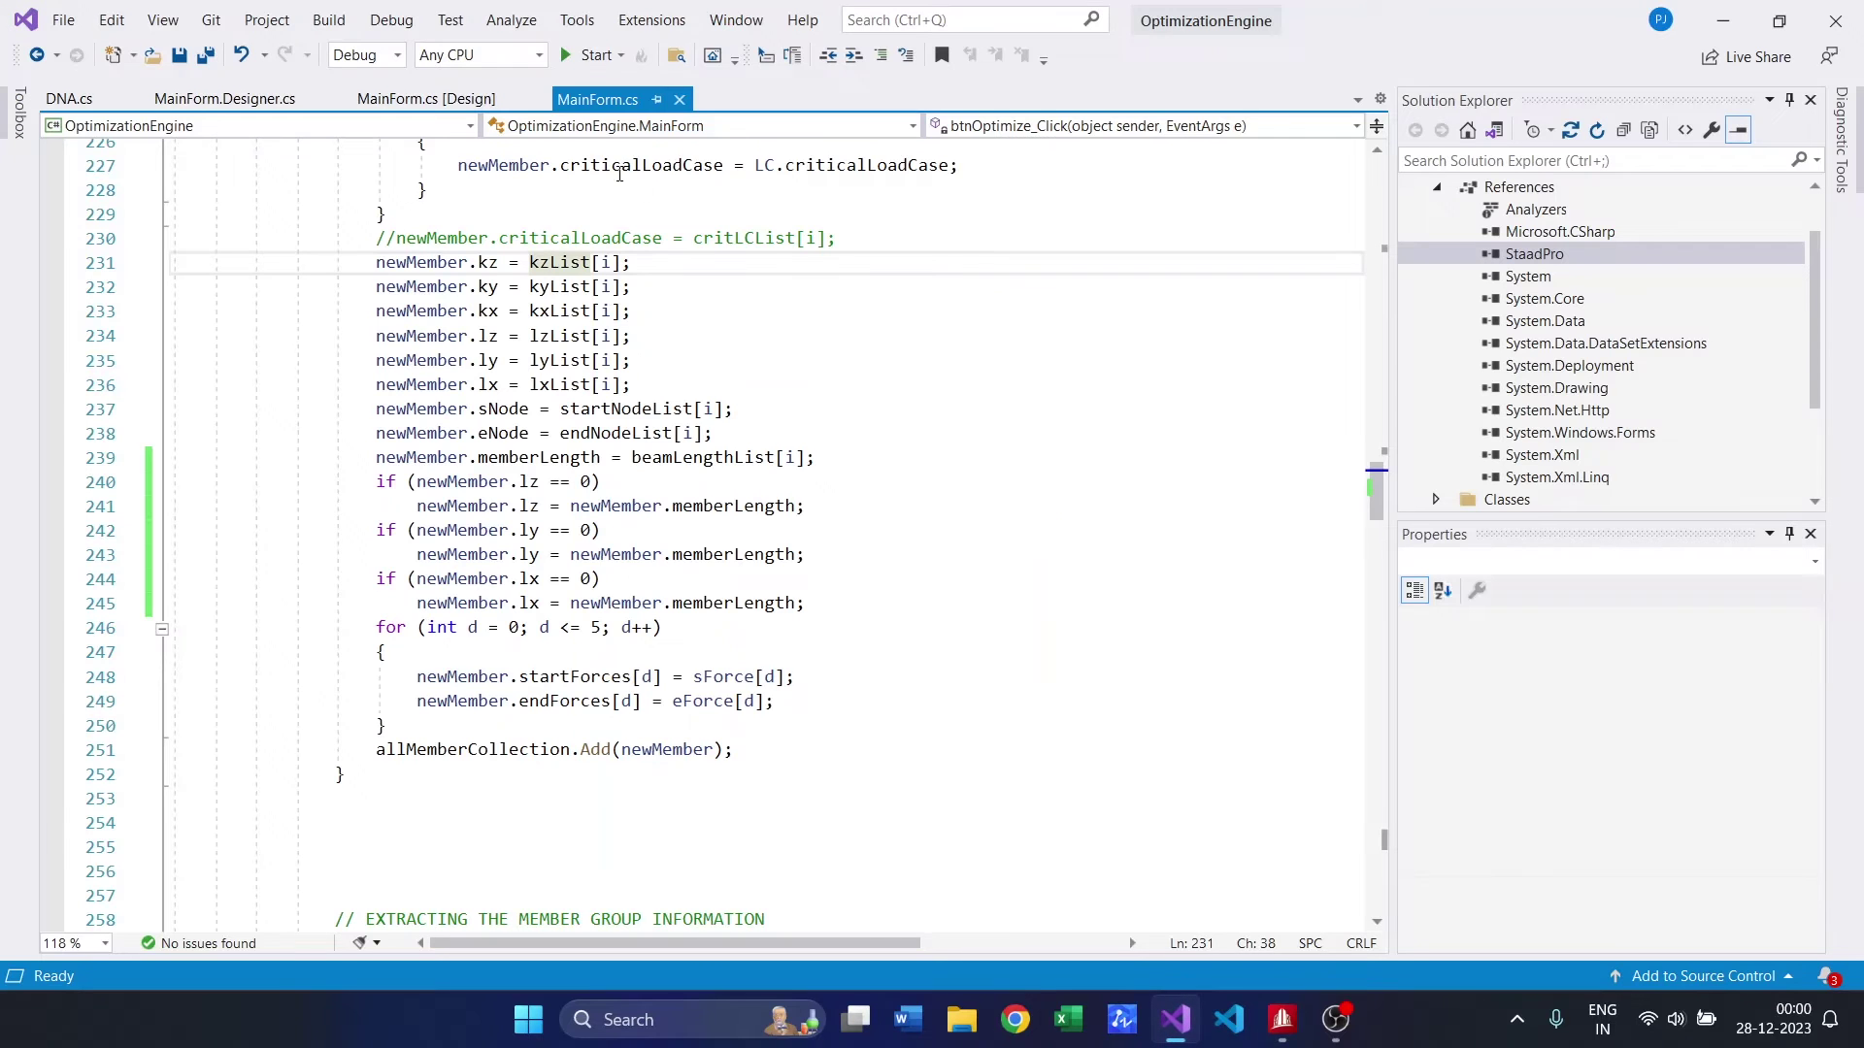
left_click(590, 54)
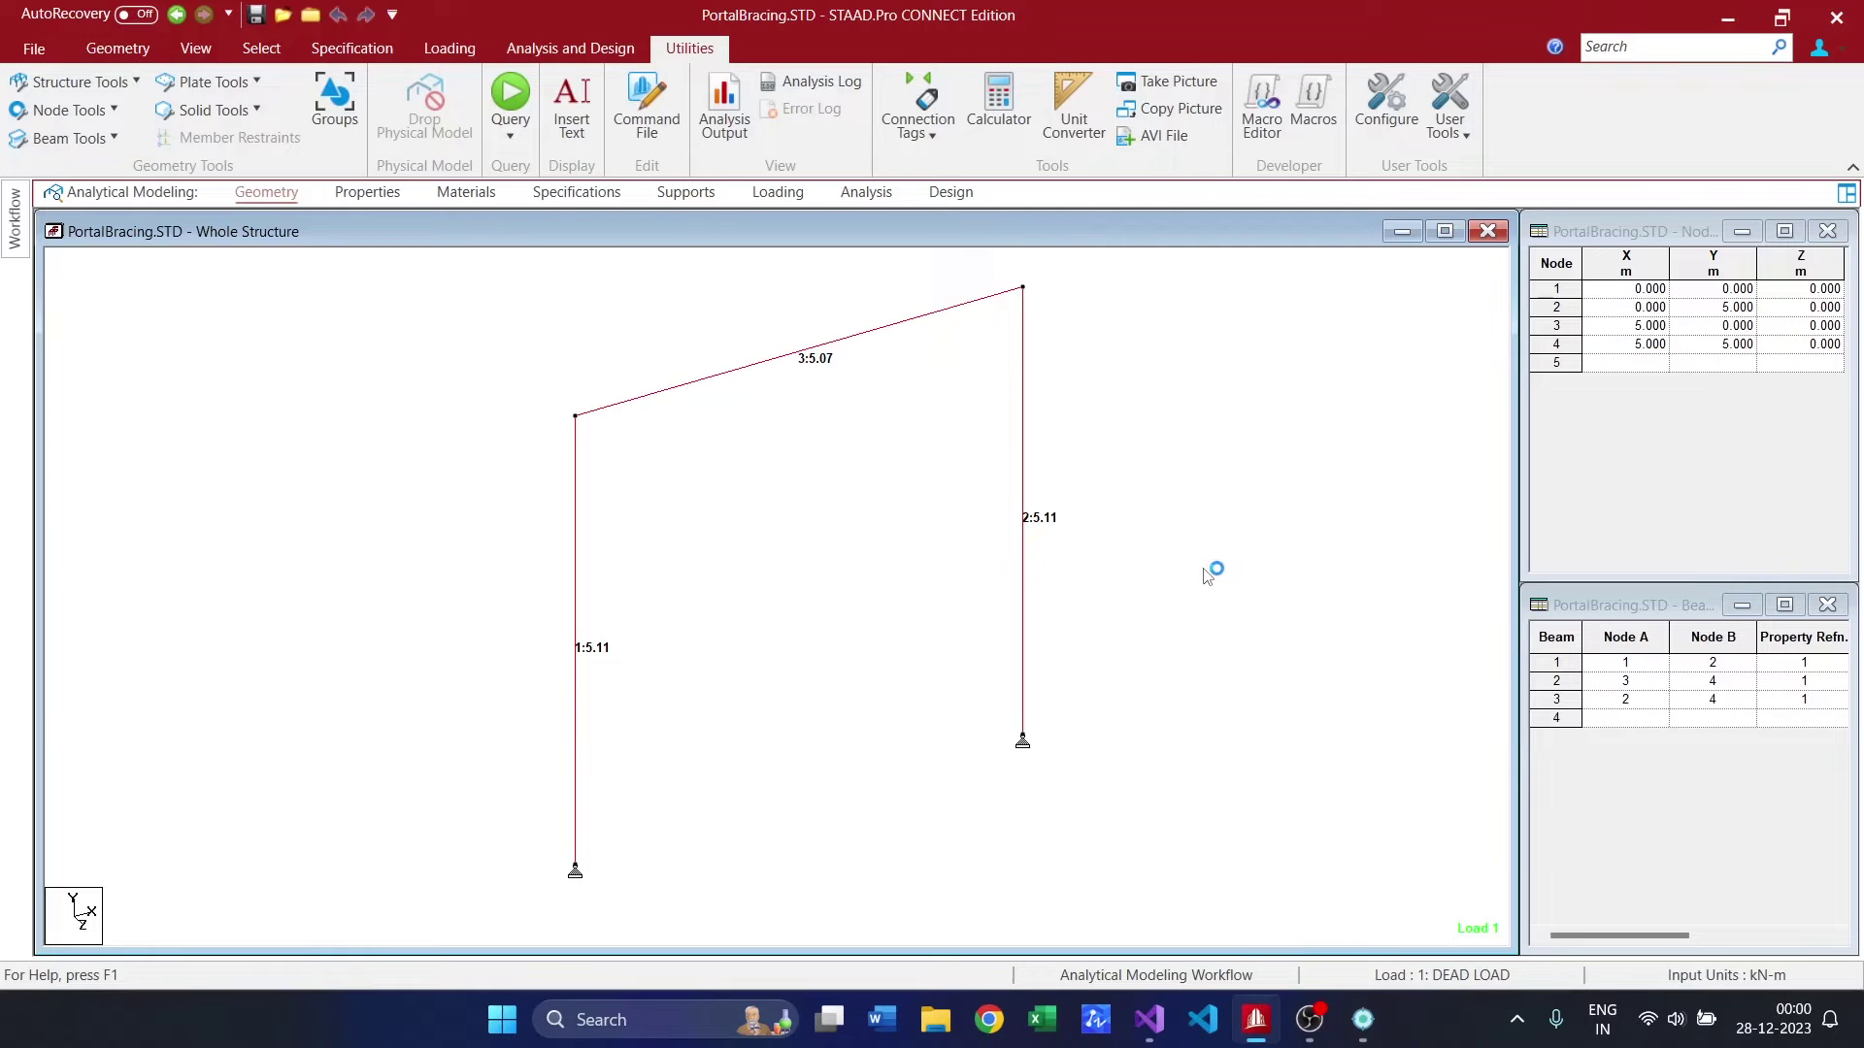
Move the Optimization Engine window to the right so the whole frame stays visible.
left_click(1363, 1020)
left_click_drag(945, 96, 1426, 93)
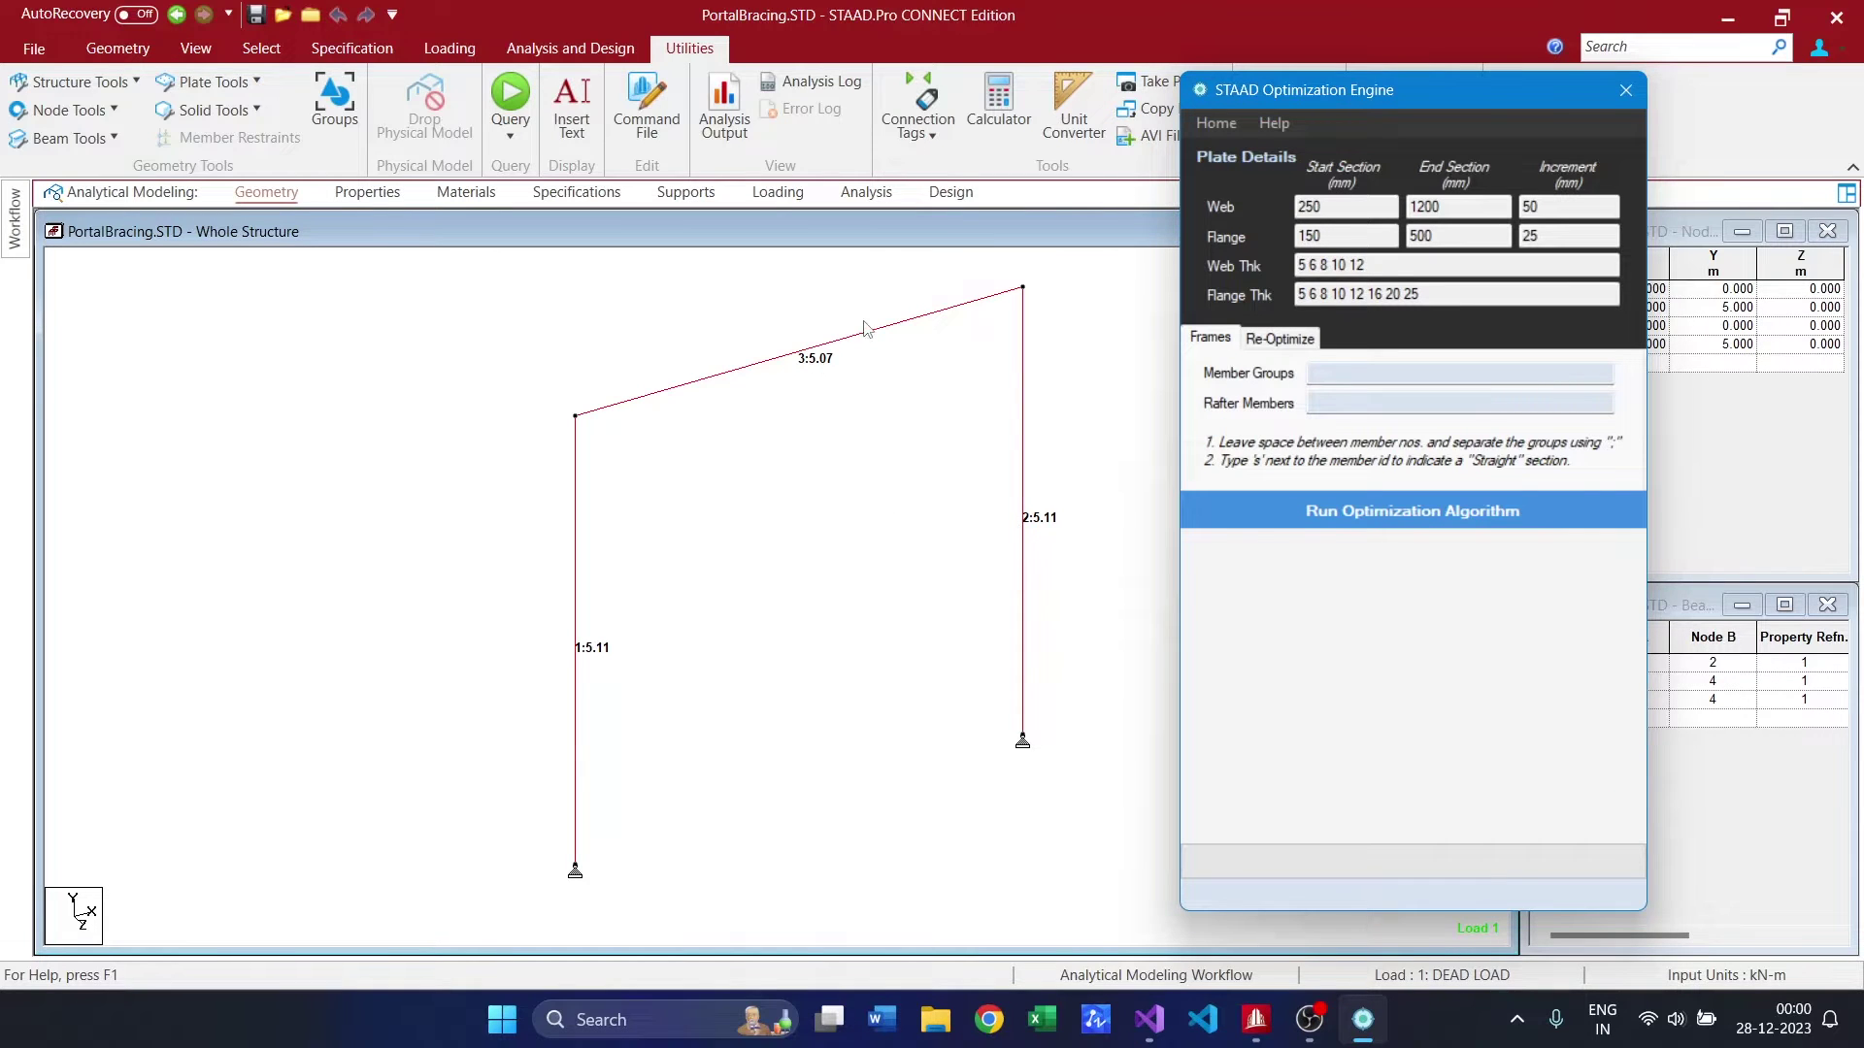
left_click(932, 439)
Select beam 3, then beams 1 and 2, to check their member numbers.
left_click(715, 369)
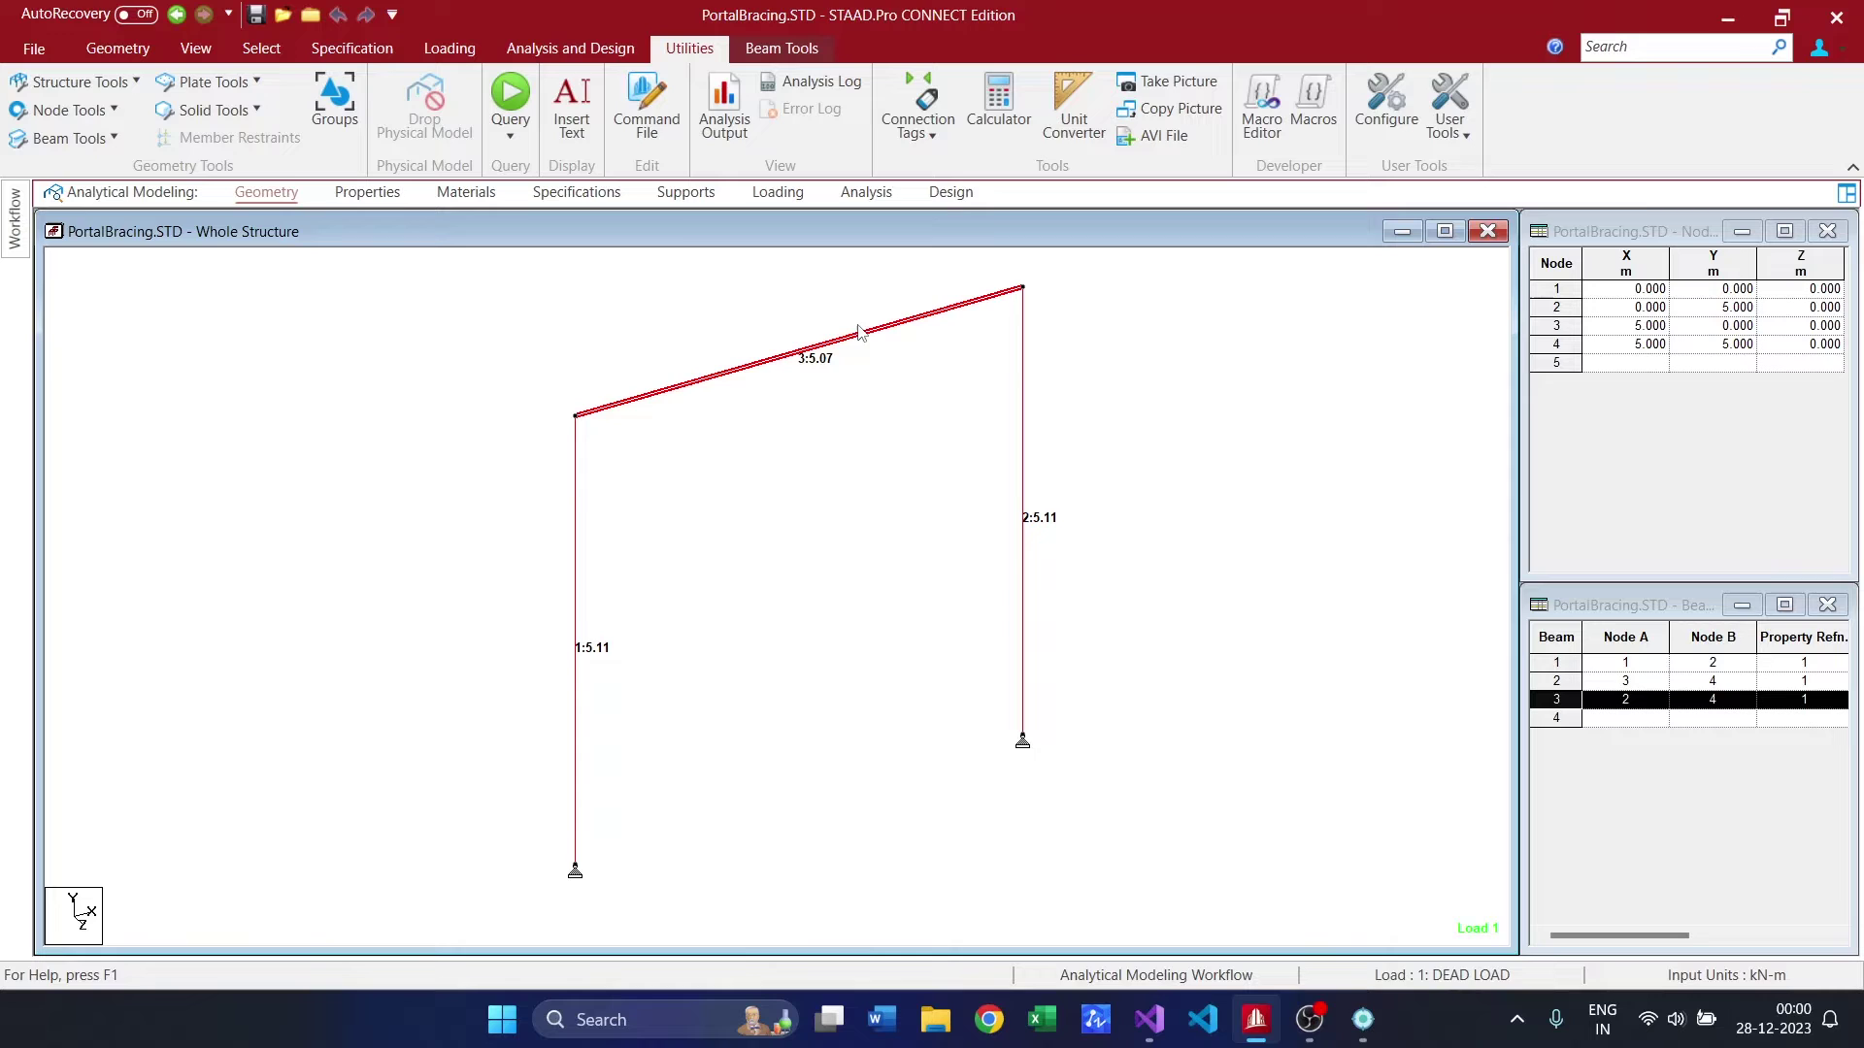
left_click(1363, 1019)
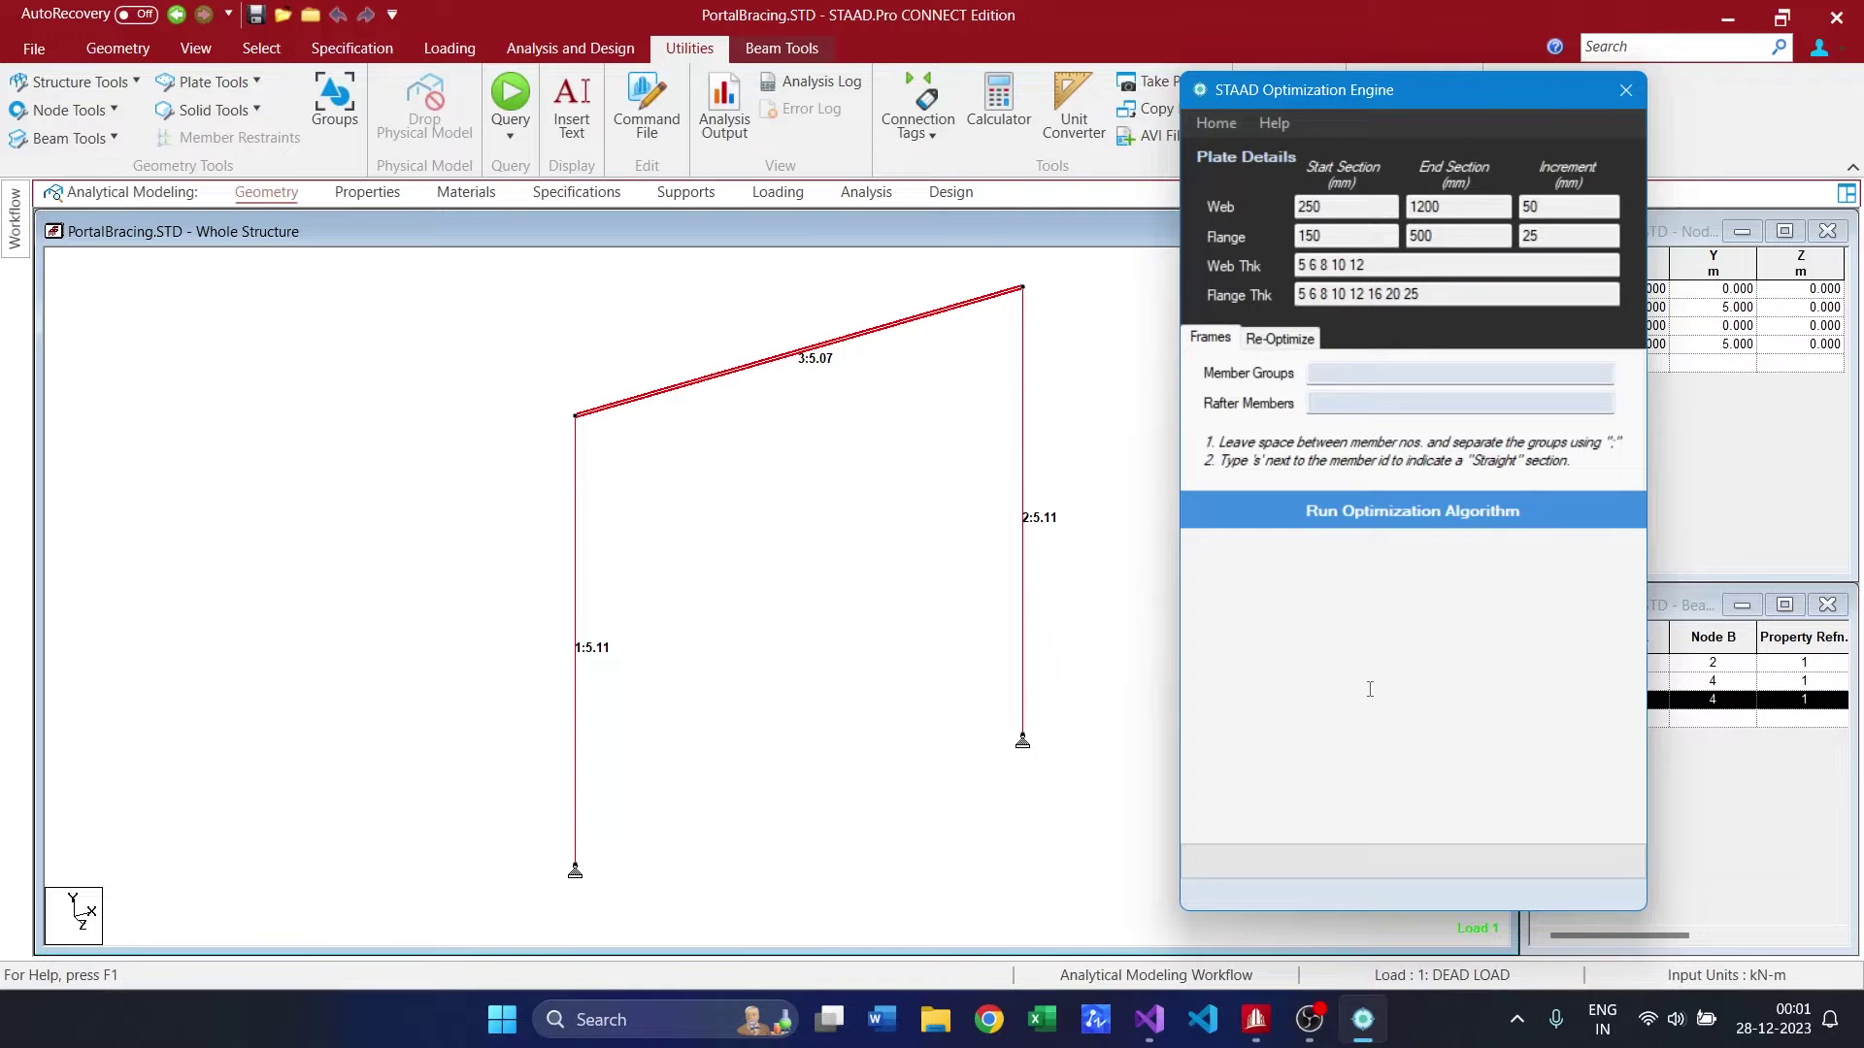
left_click(750, 600)
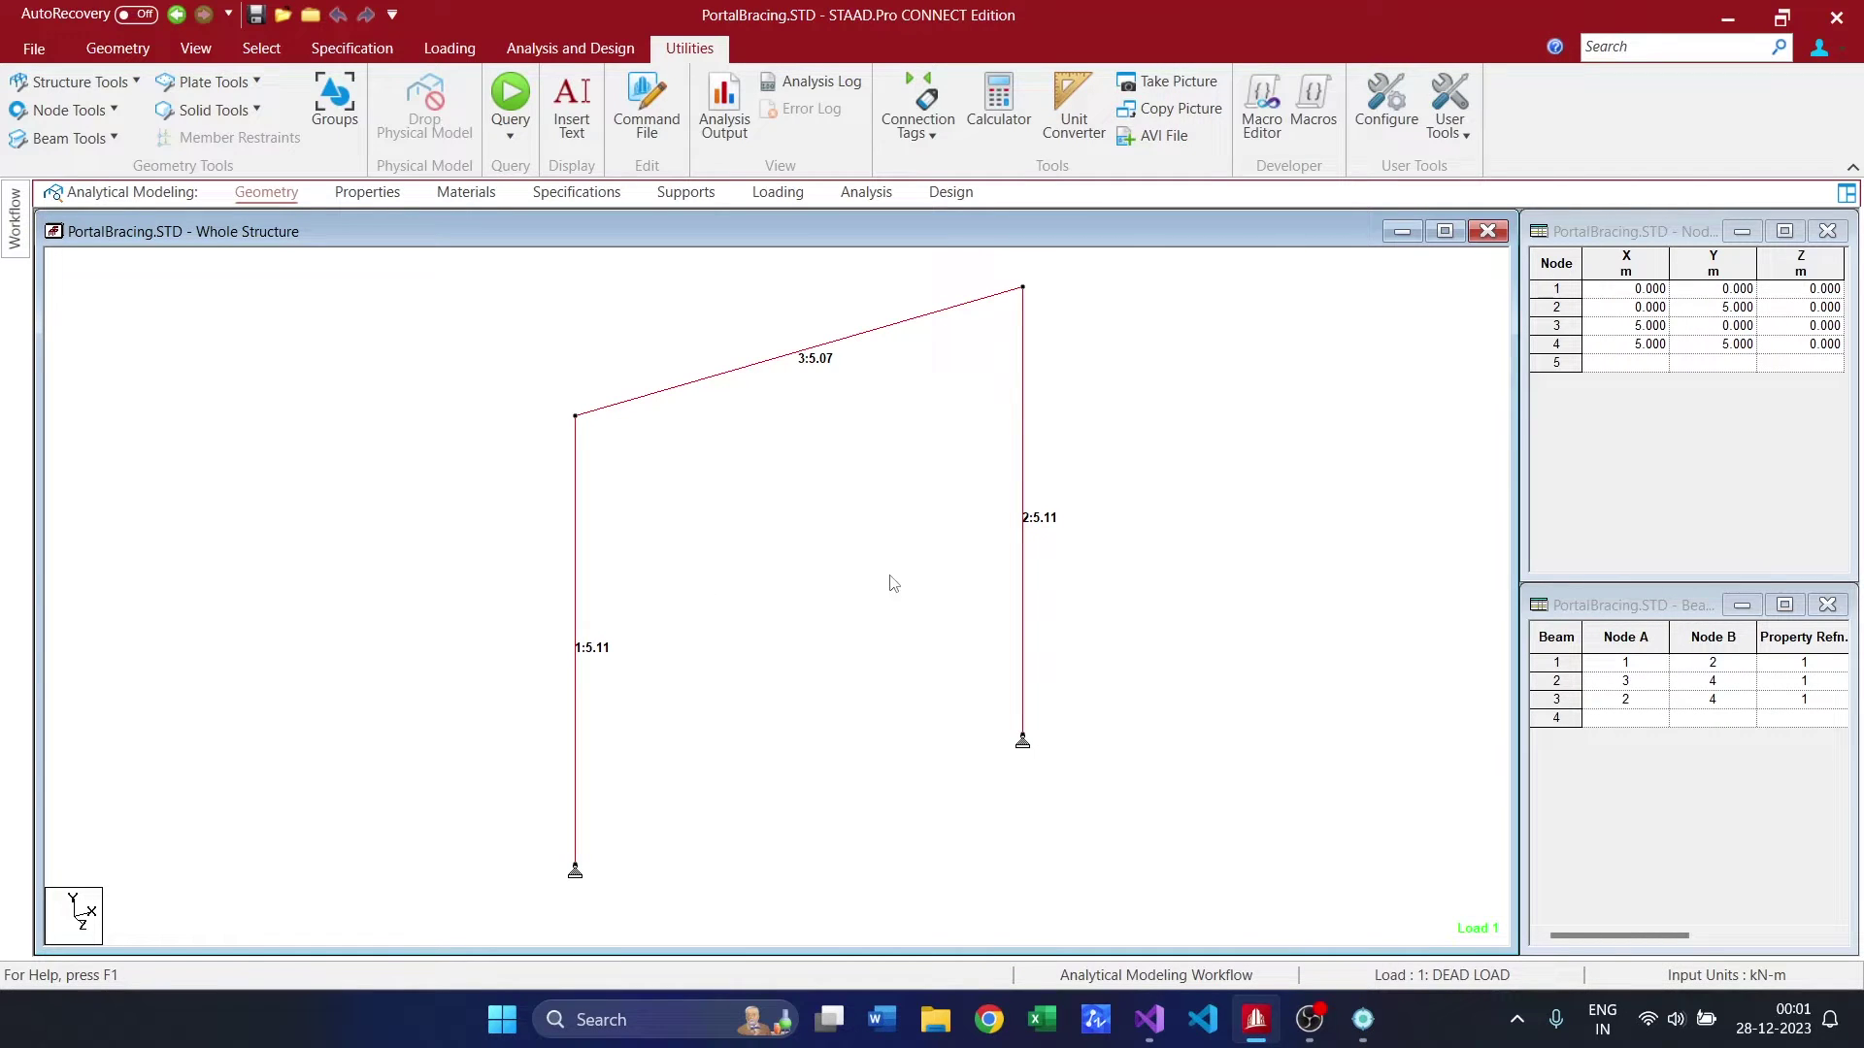
left_click_drag(775, 490, 457, 818)
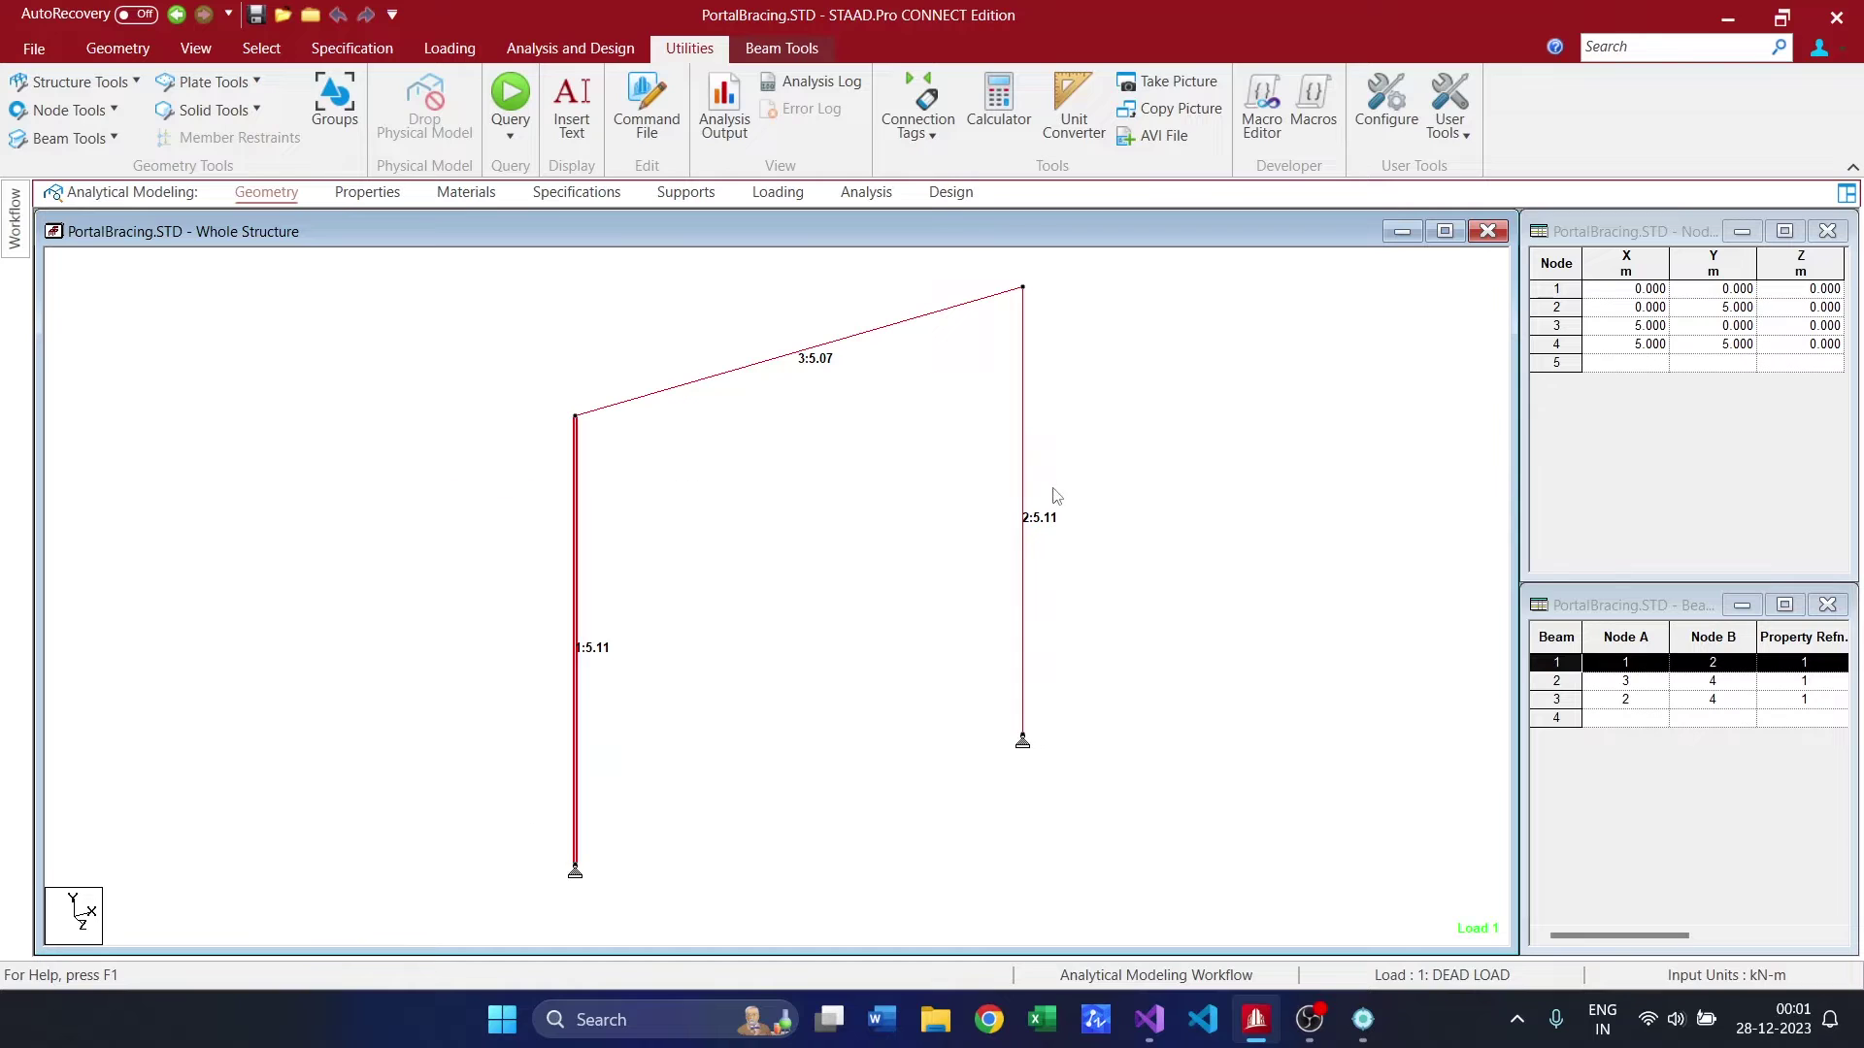
left_click_drag(1078, 424, 887, 755)
left_click(816, 672)
left_click_drag(756, 499, 473, 788)
Enter member groups '1; 3s' and run the optimization algorithm.
left_click(1363, 1020)
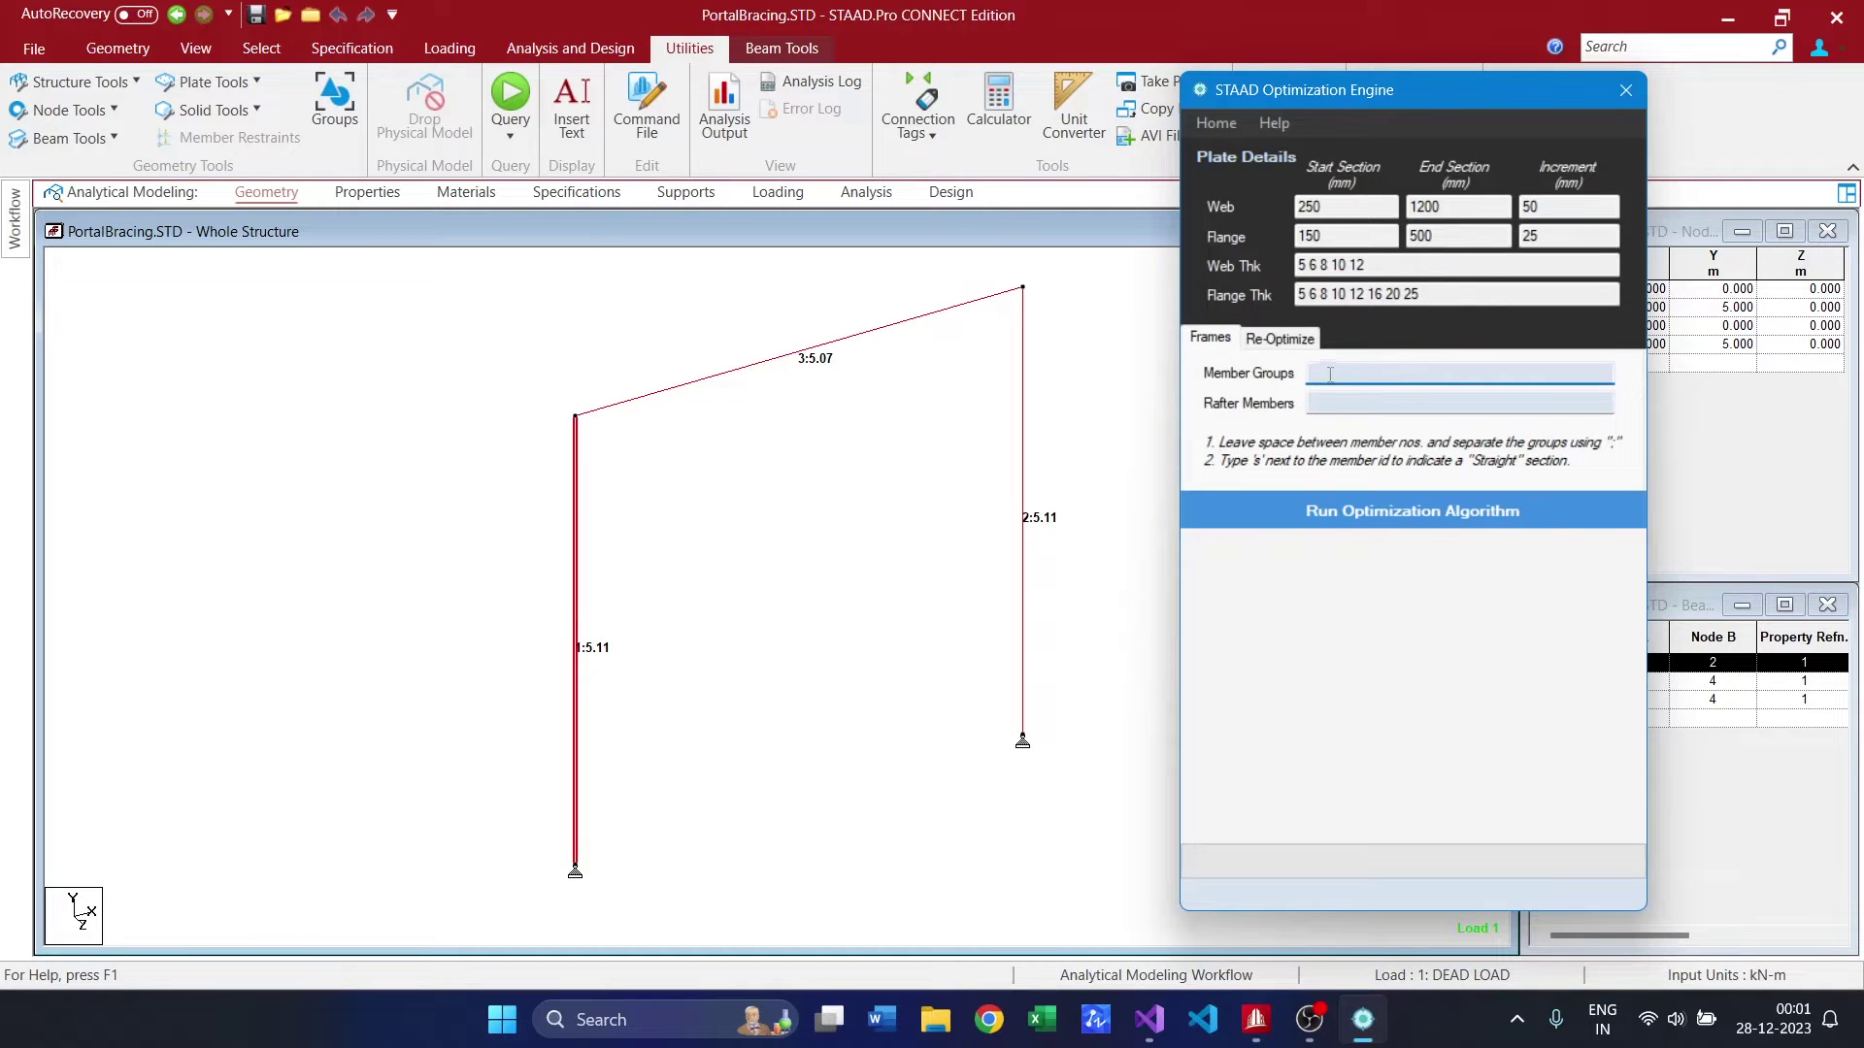
type("1; 3s")
left_click(1386, 402)
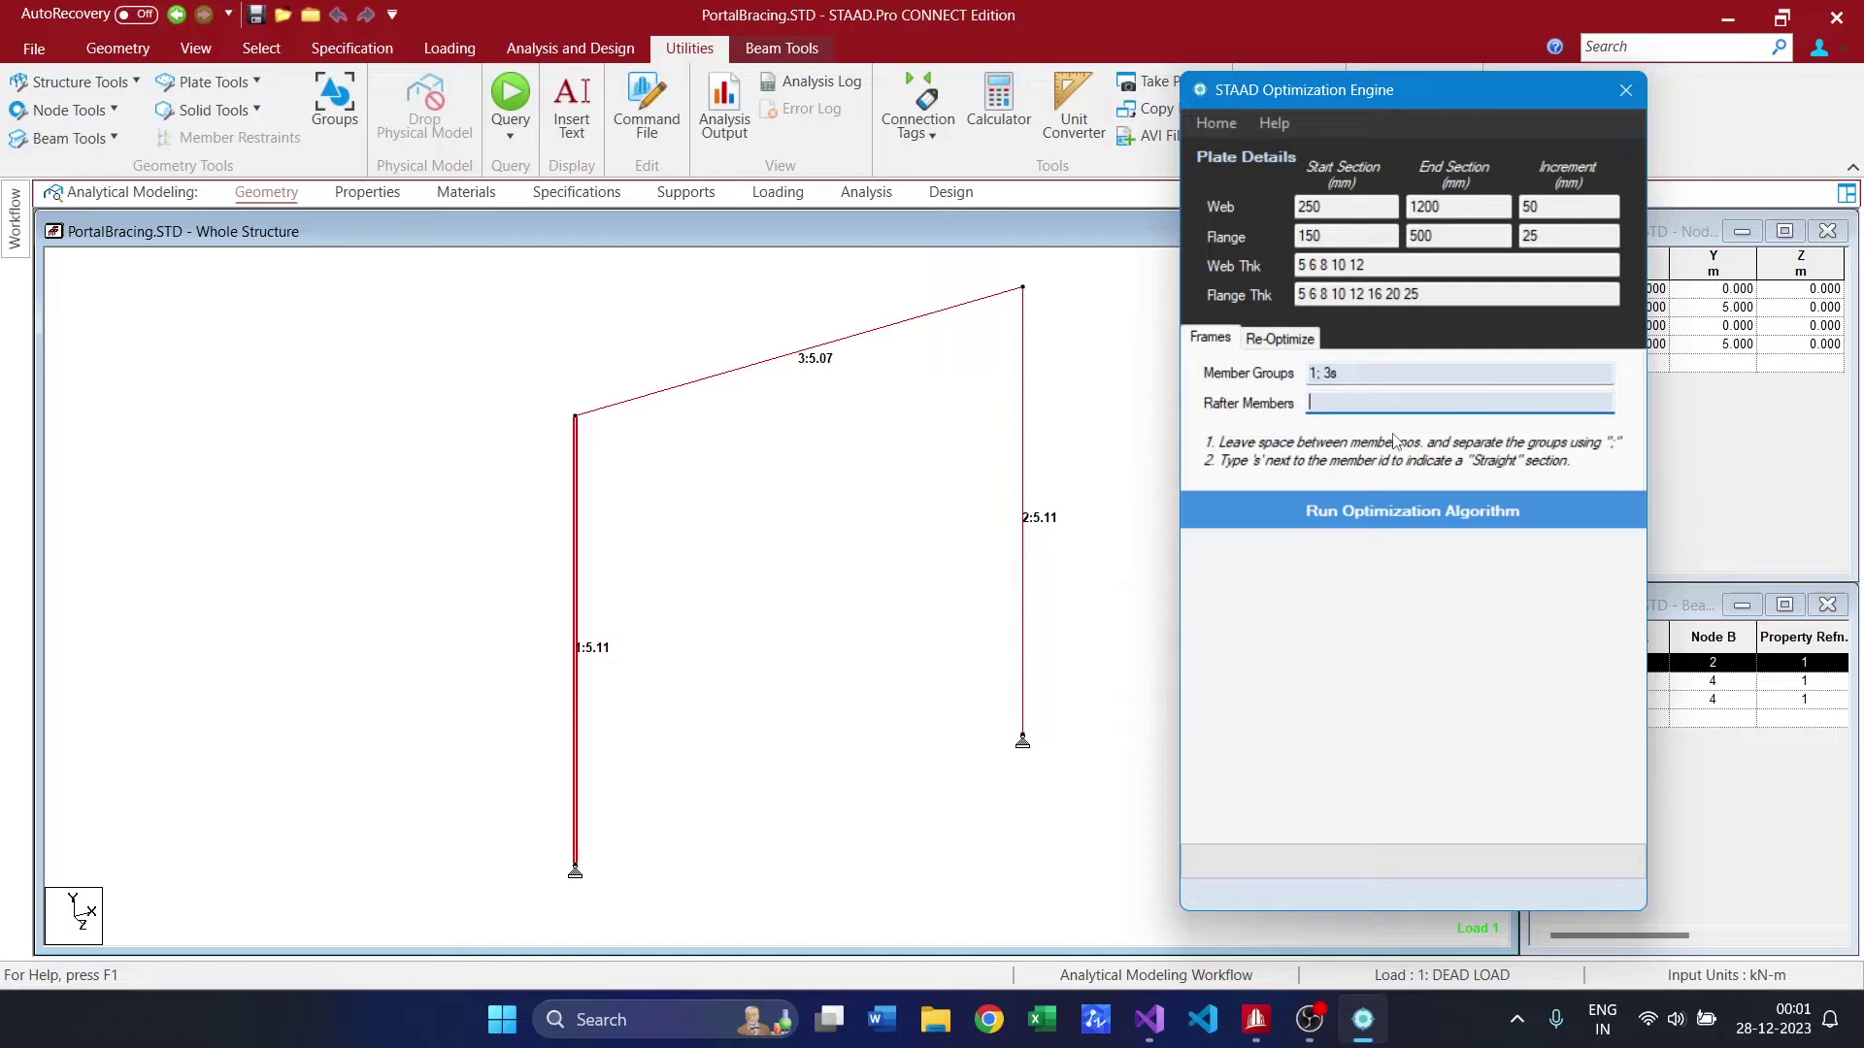
left_click(1411, 513)
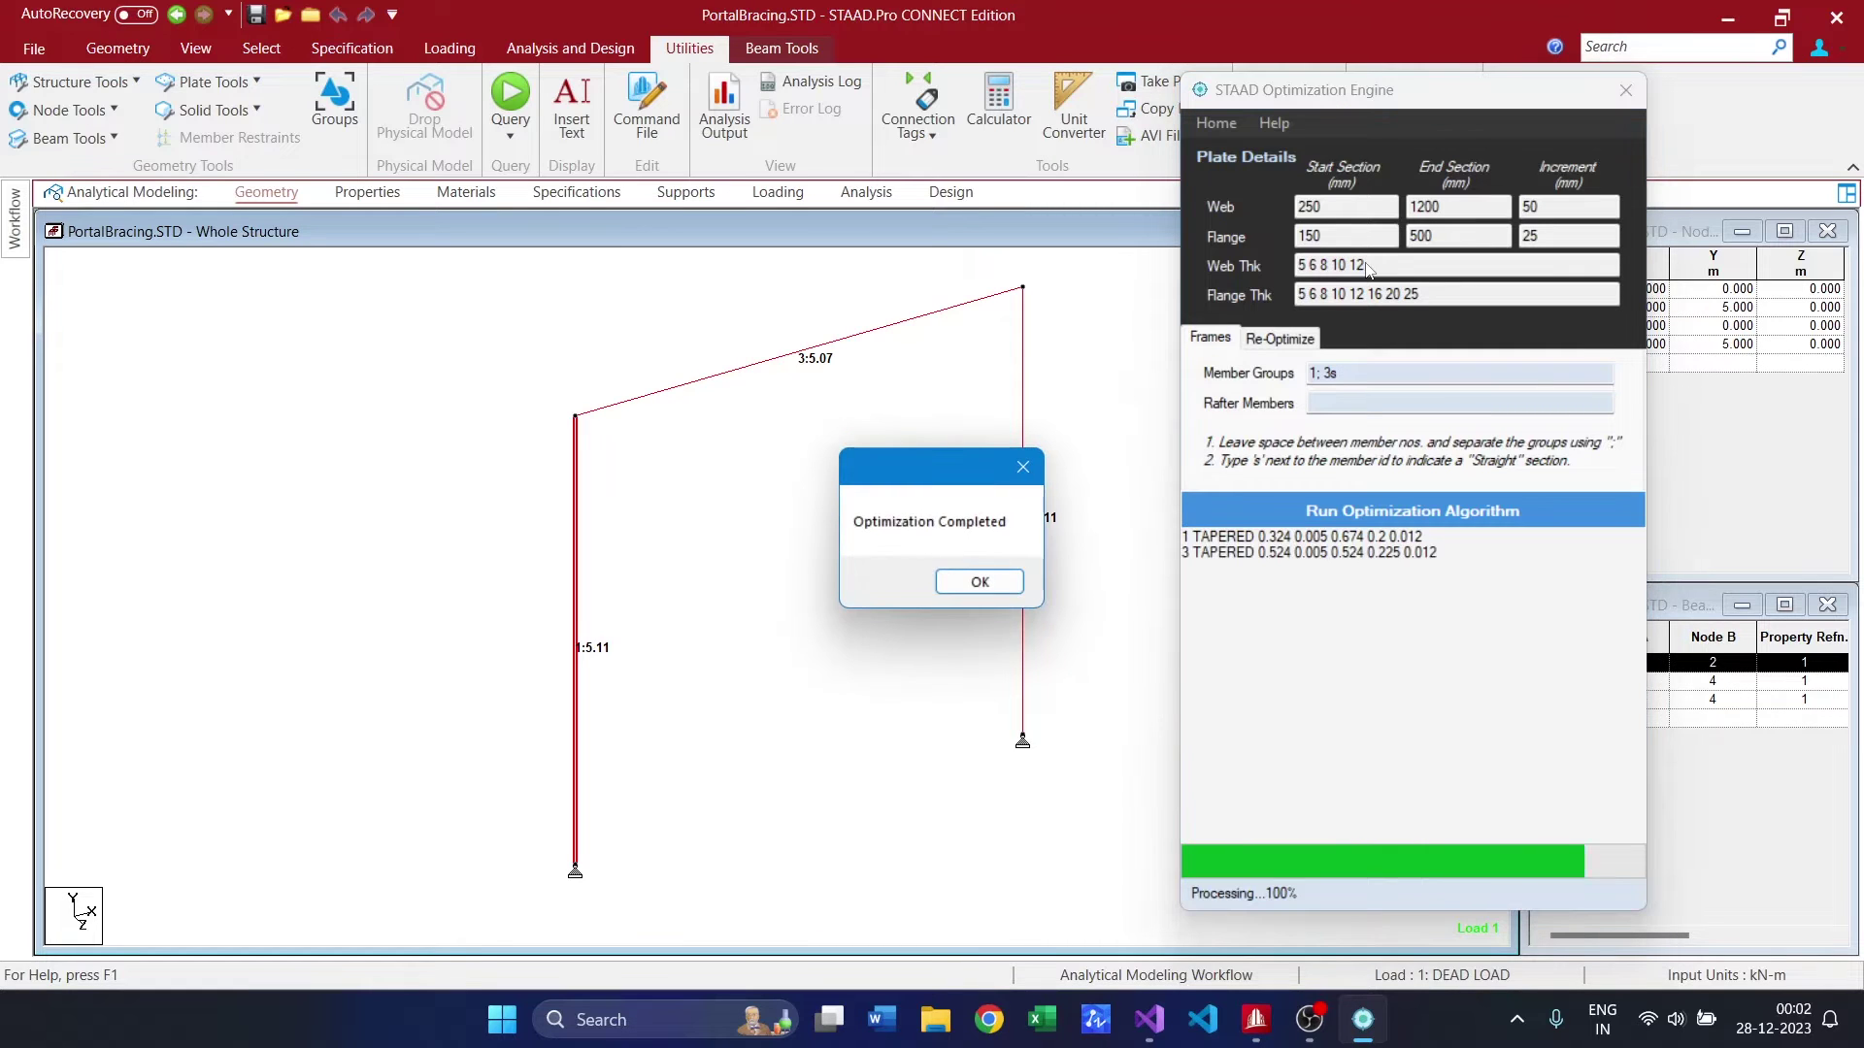
Copy the two optimized tapered section lines over the old member property line in the command file.
left_click(970, 584)
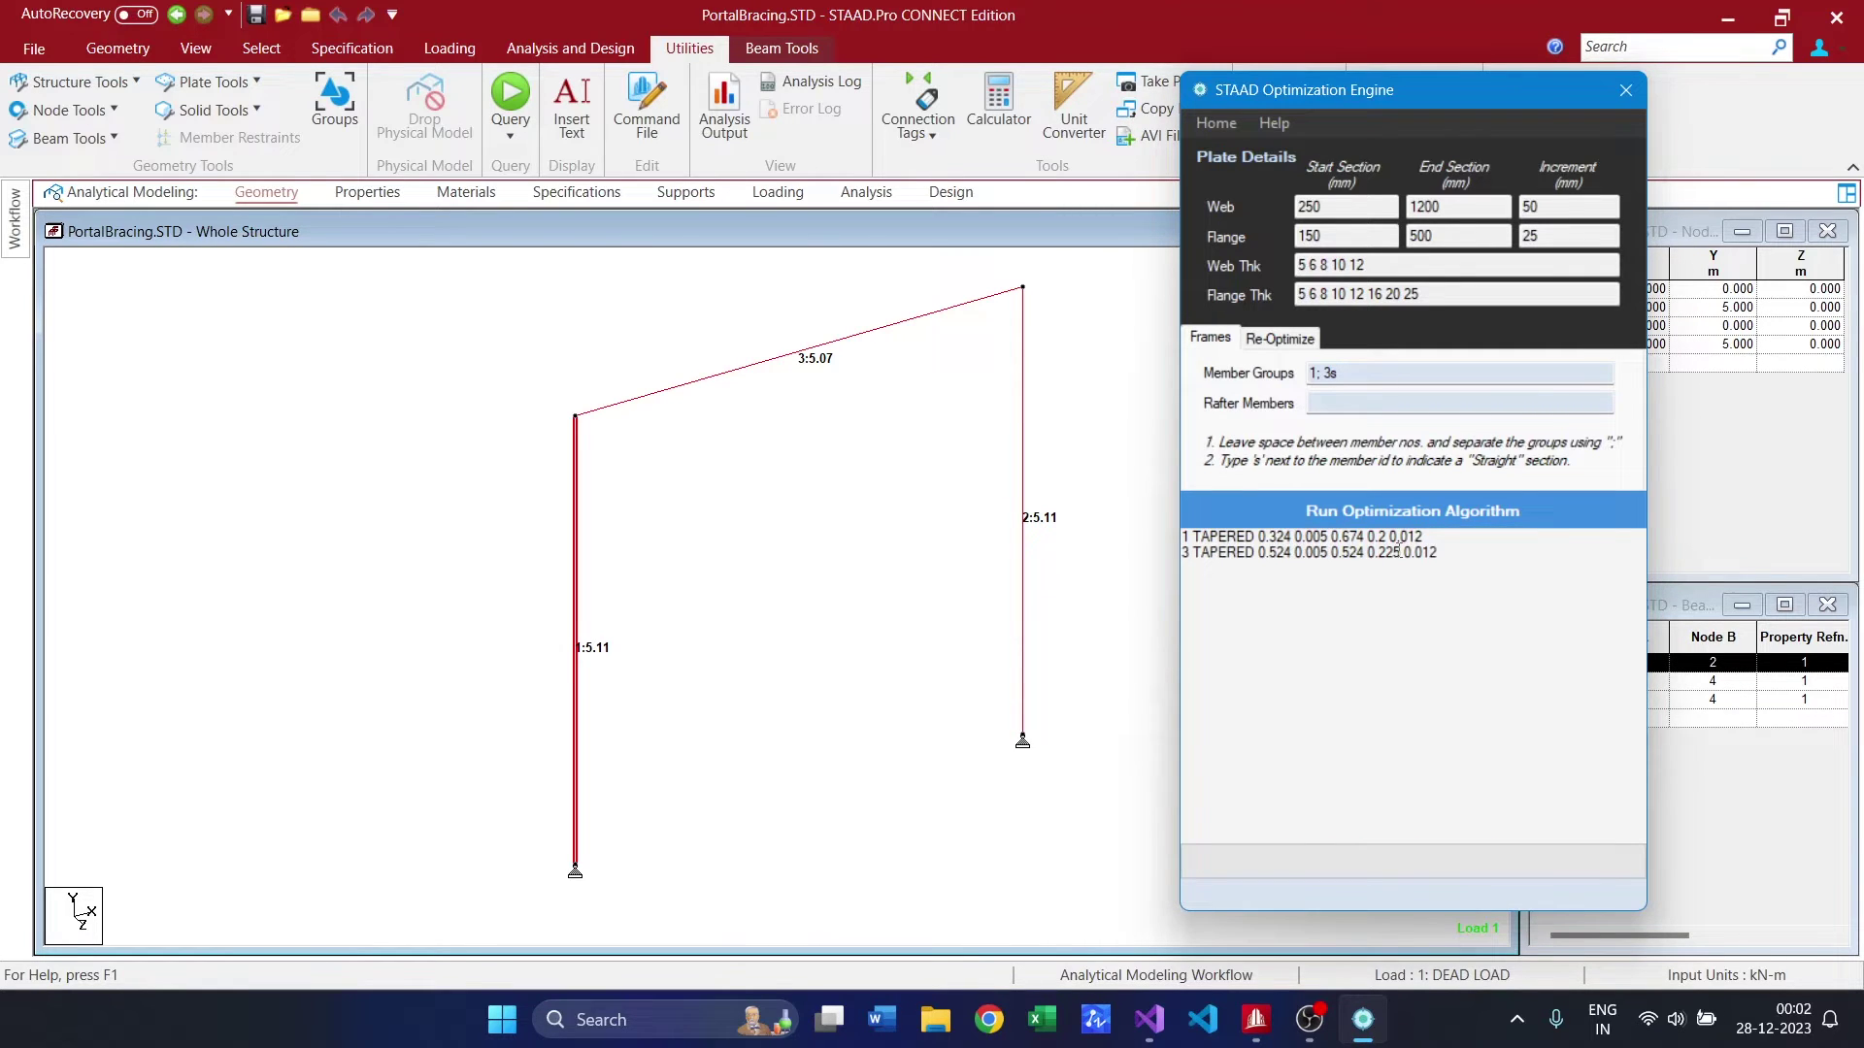
left_click_drag(1442, 554, 1124, 537)
key("ctrl+c")
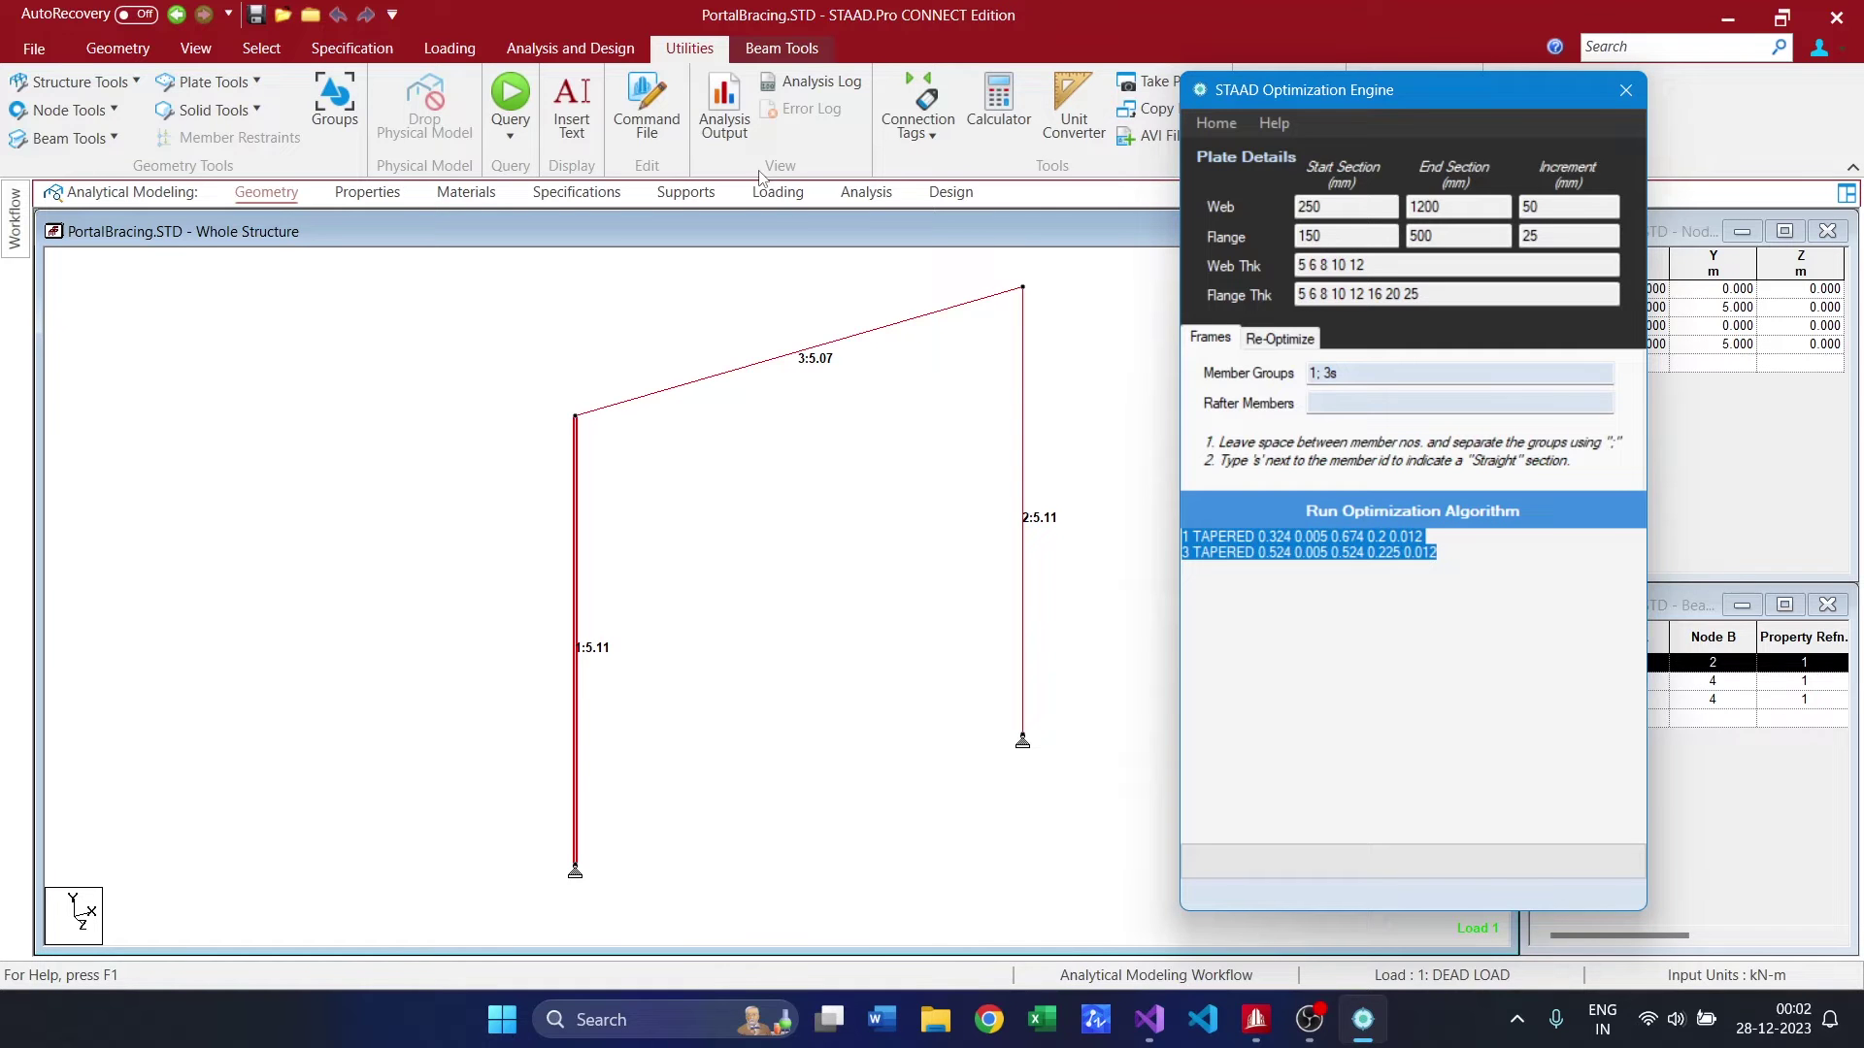
left_click(646, 104)
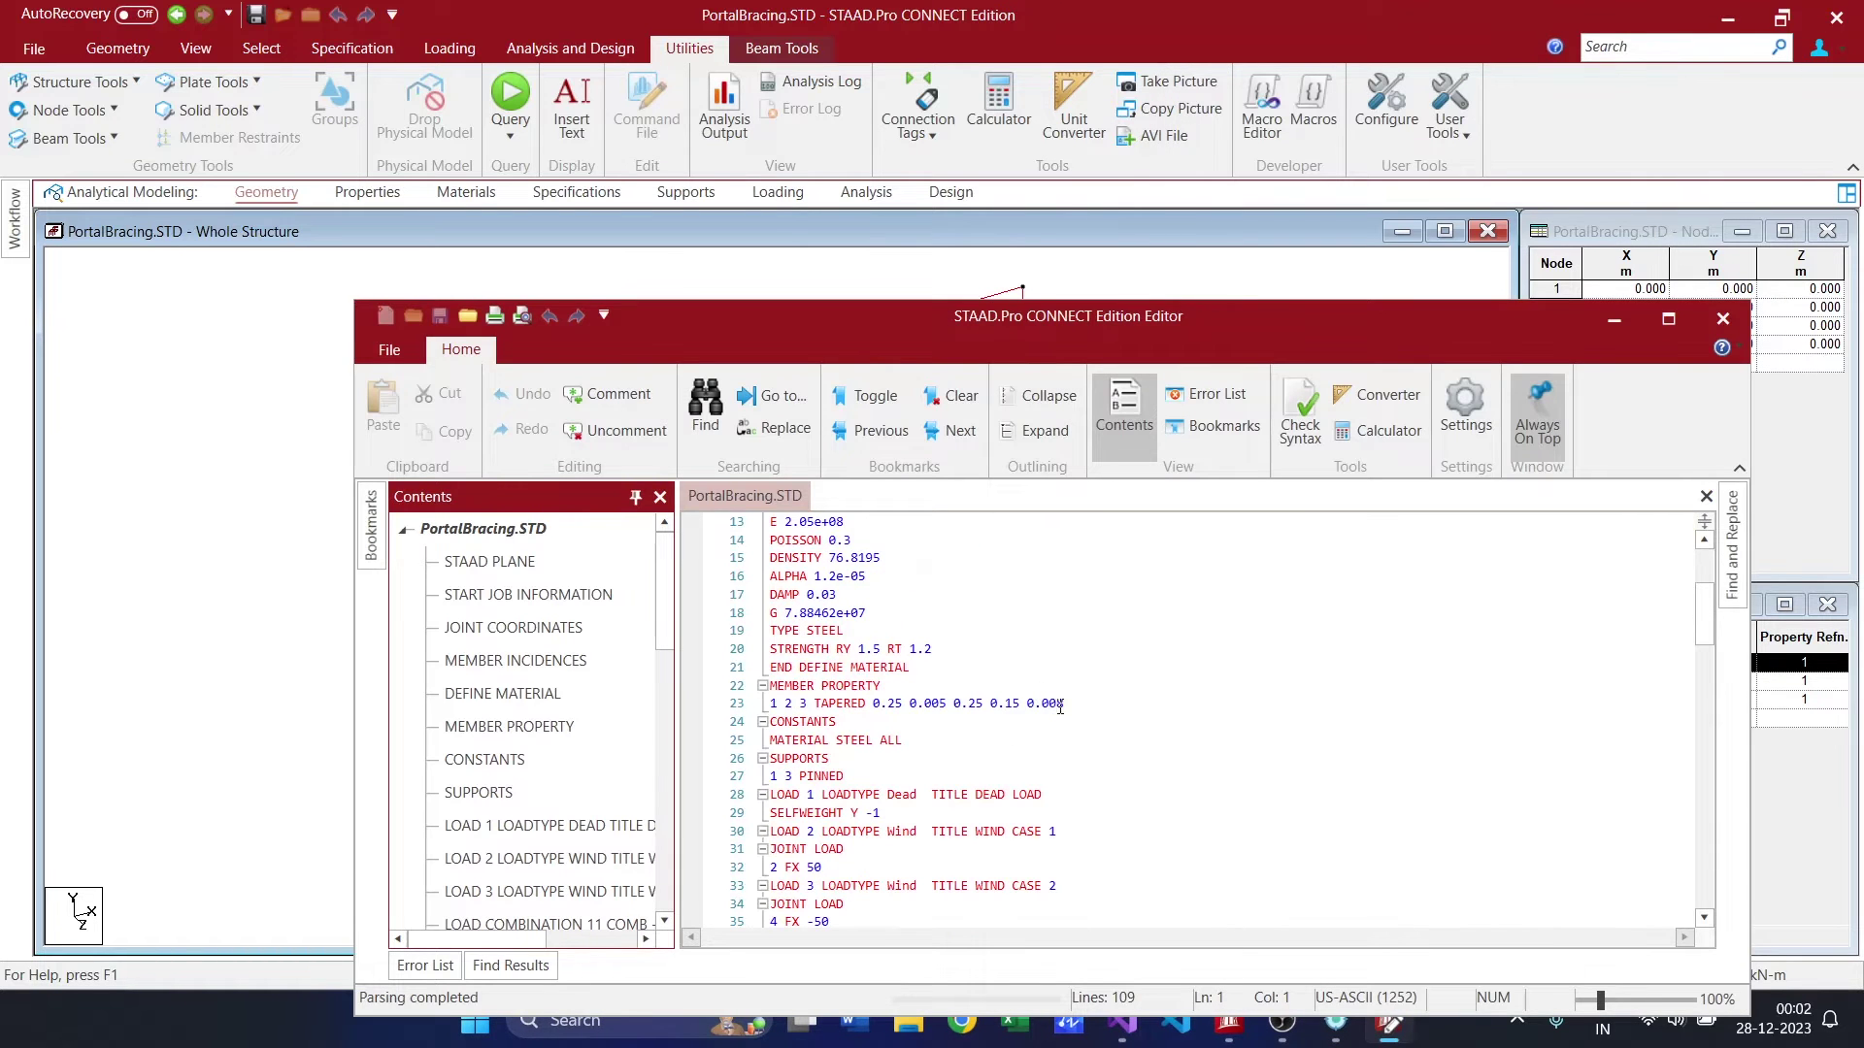
left_click_drag(1060, 707, 770, 707)
key("ctrl+v")
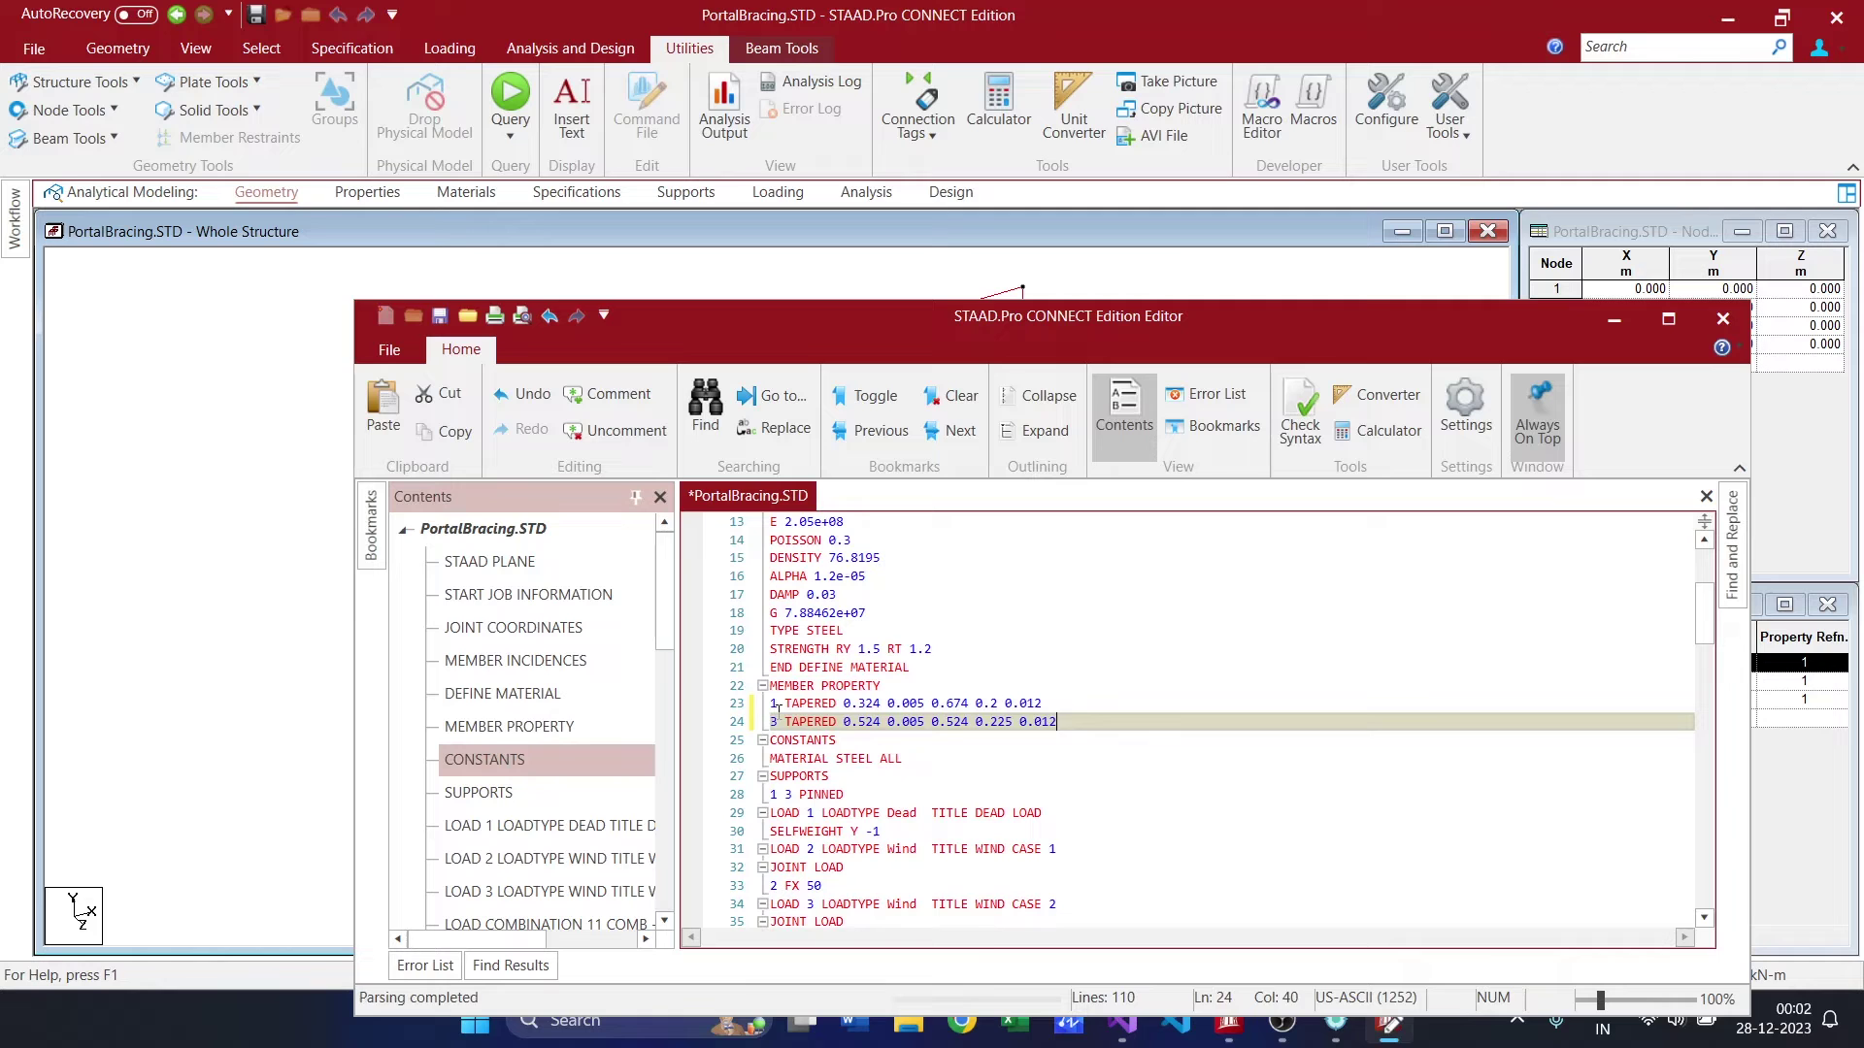
Add member 2 to line 23, save the command file, and re-run the analysis.
left_click(783, 705)
type("2")
key("ctrl+s")
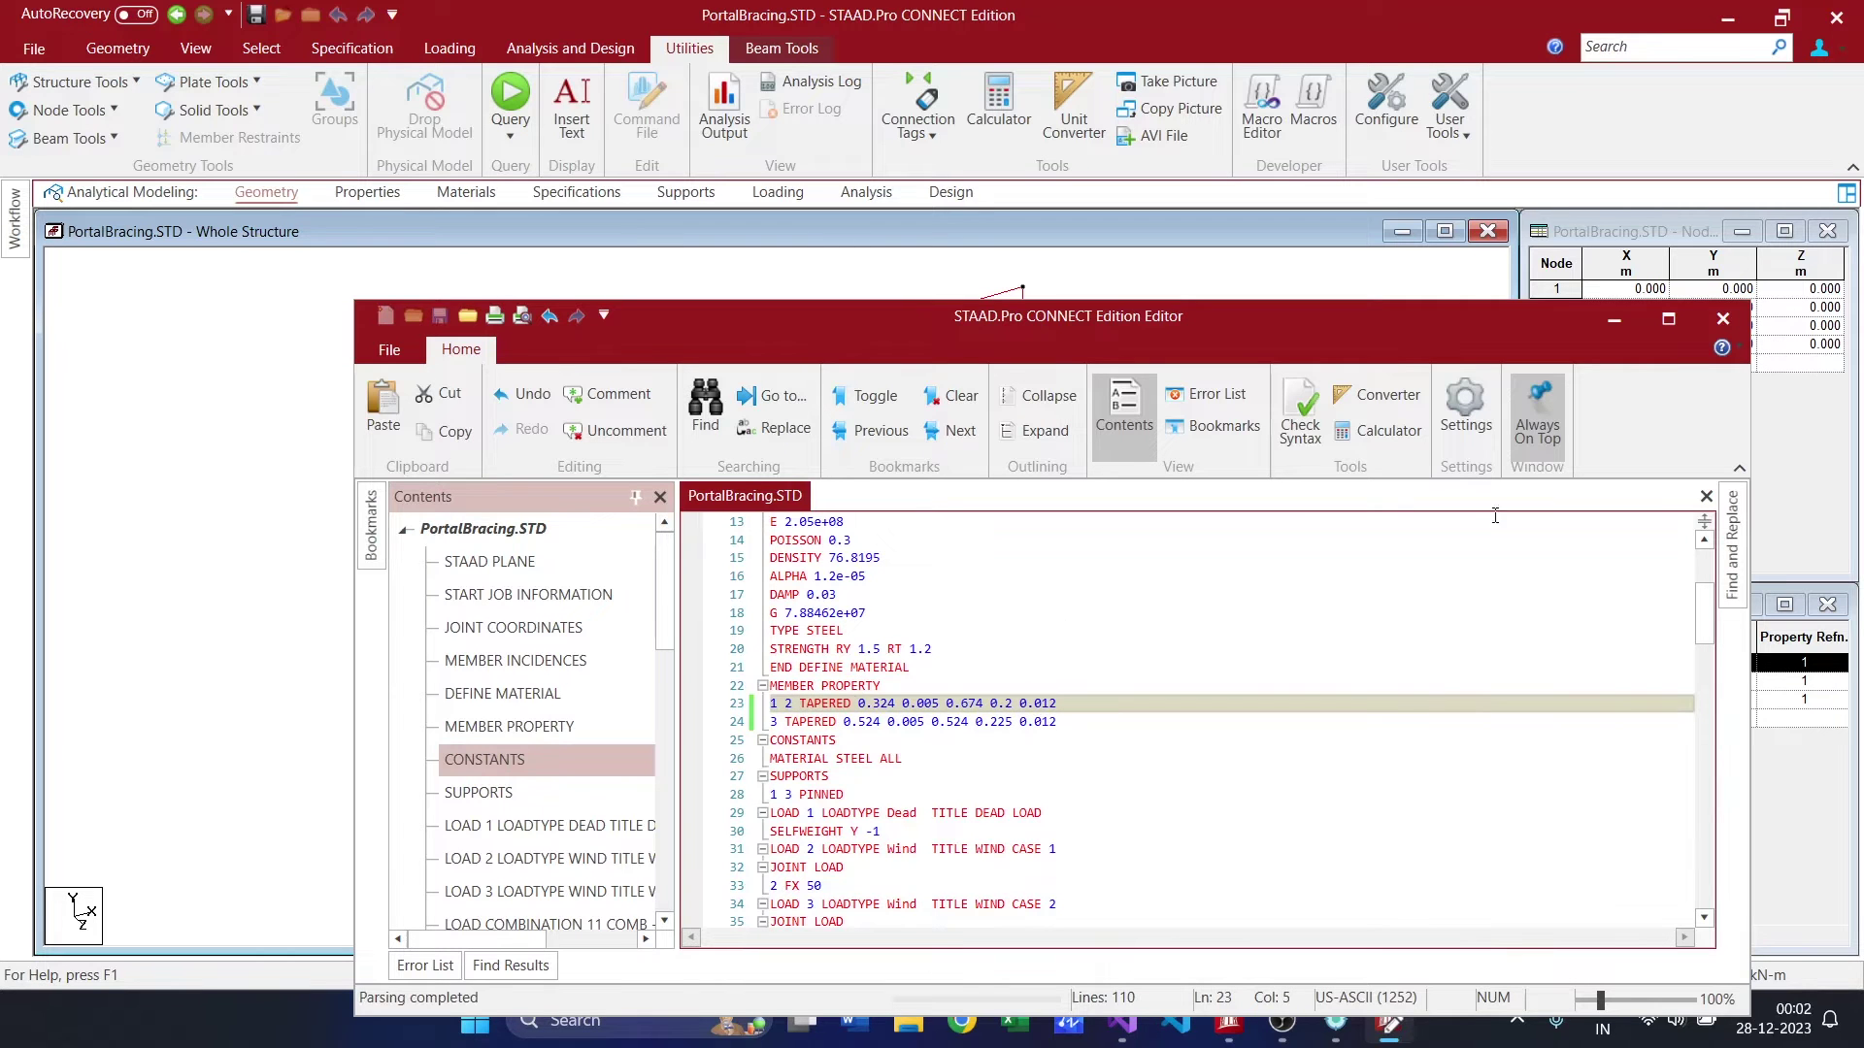
left_click(1722, 318)
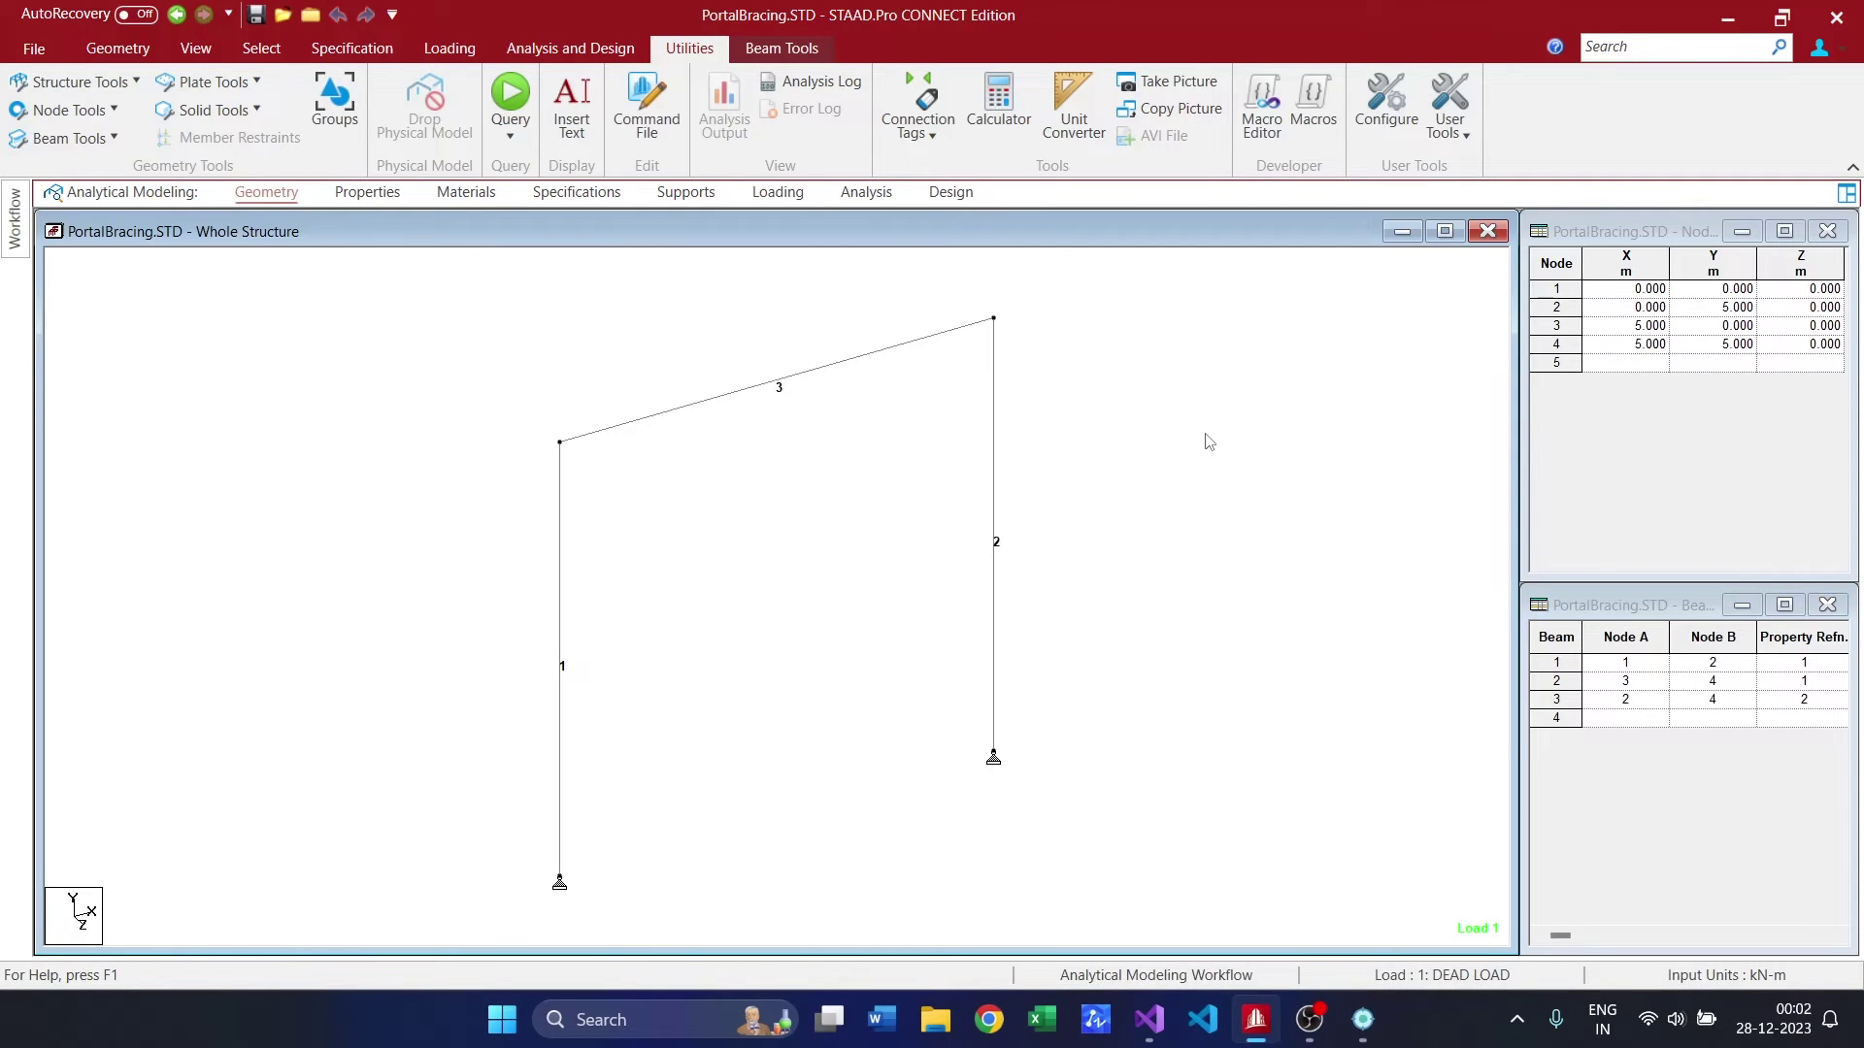
key("ctrl+F5")
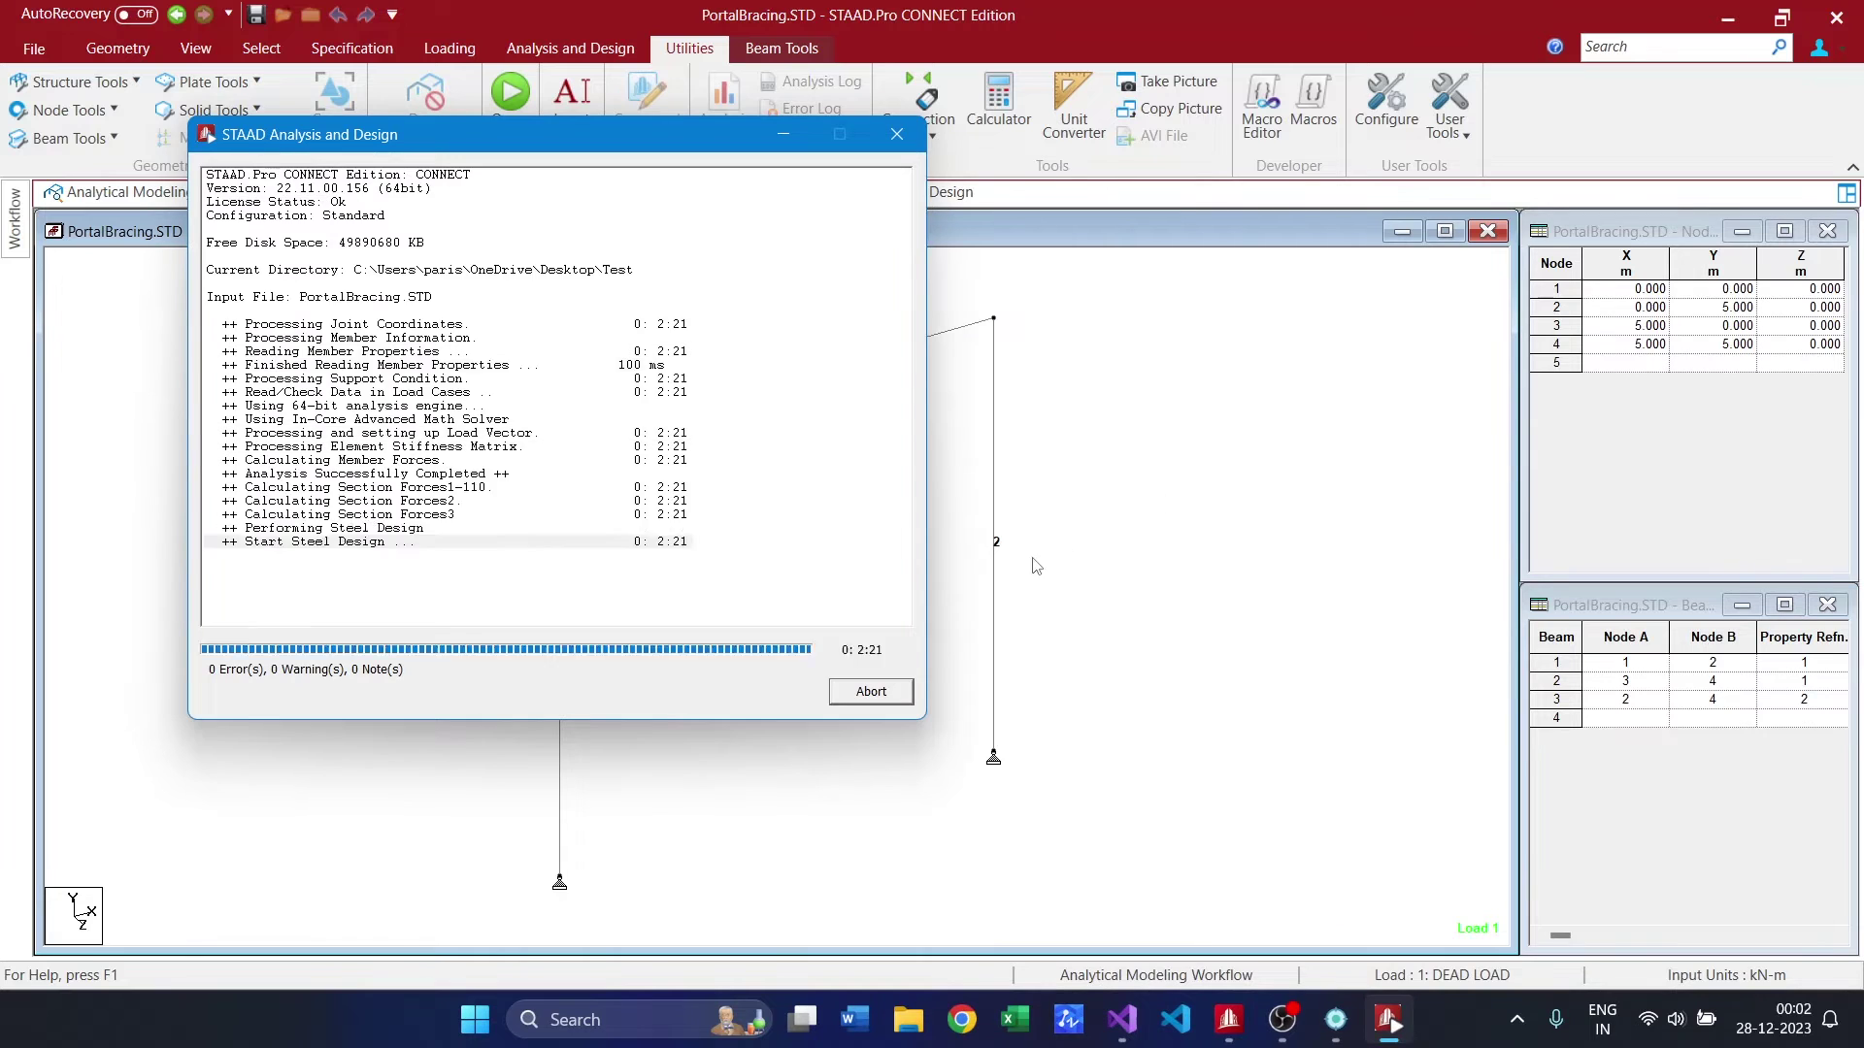
Label the beams with actual design ratios: 0.869 on both columns, 0.81 on the rafter.
left_click(871, 692)
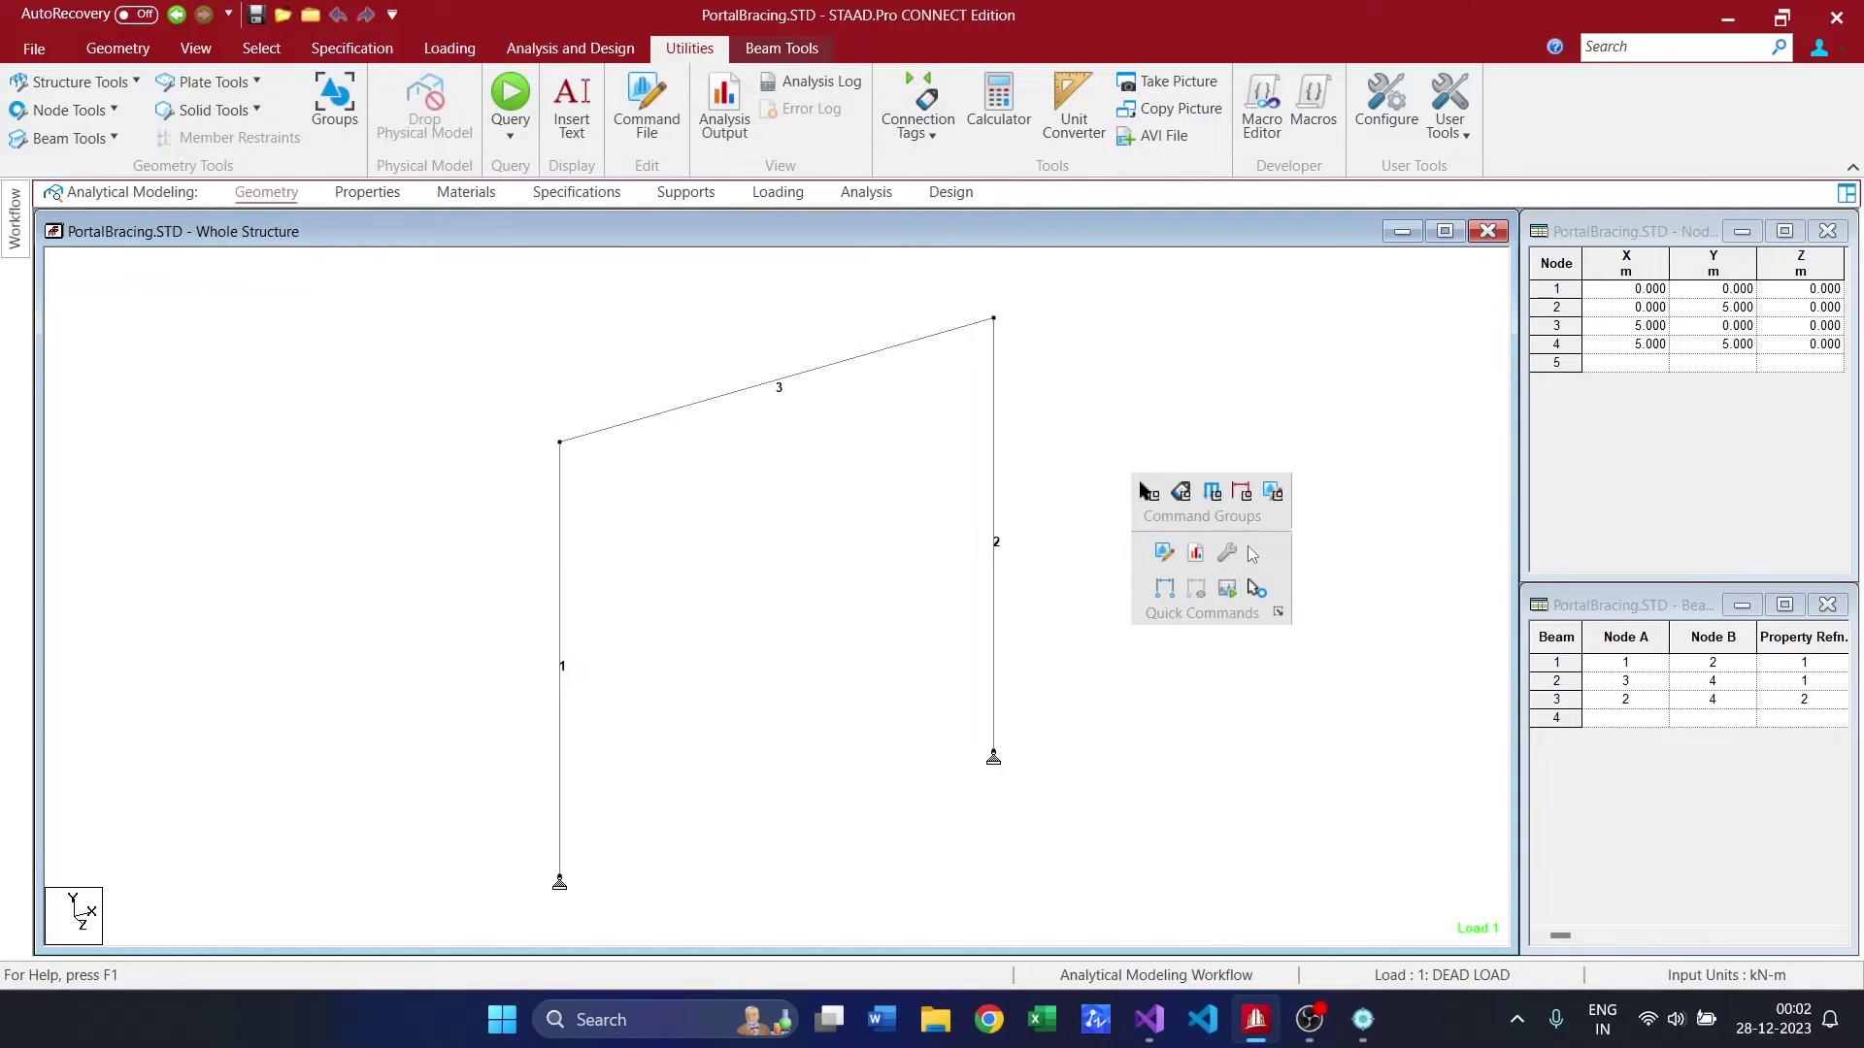
left_click(1137, 561)
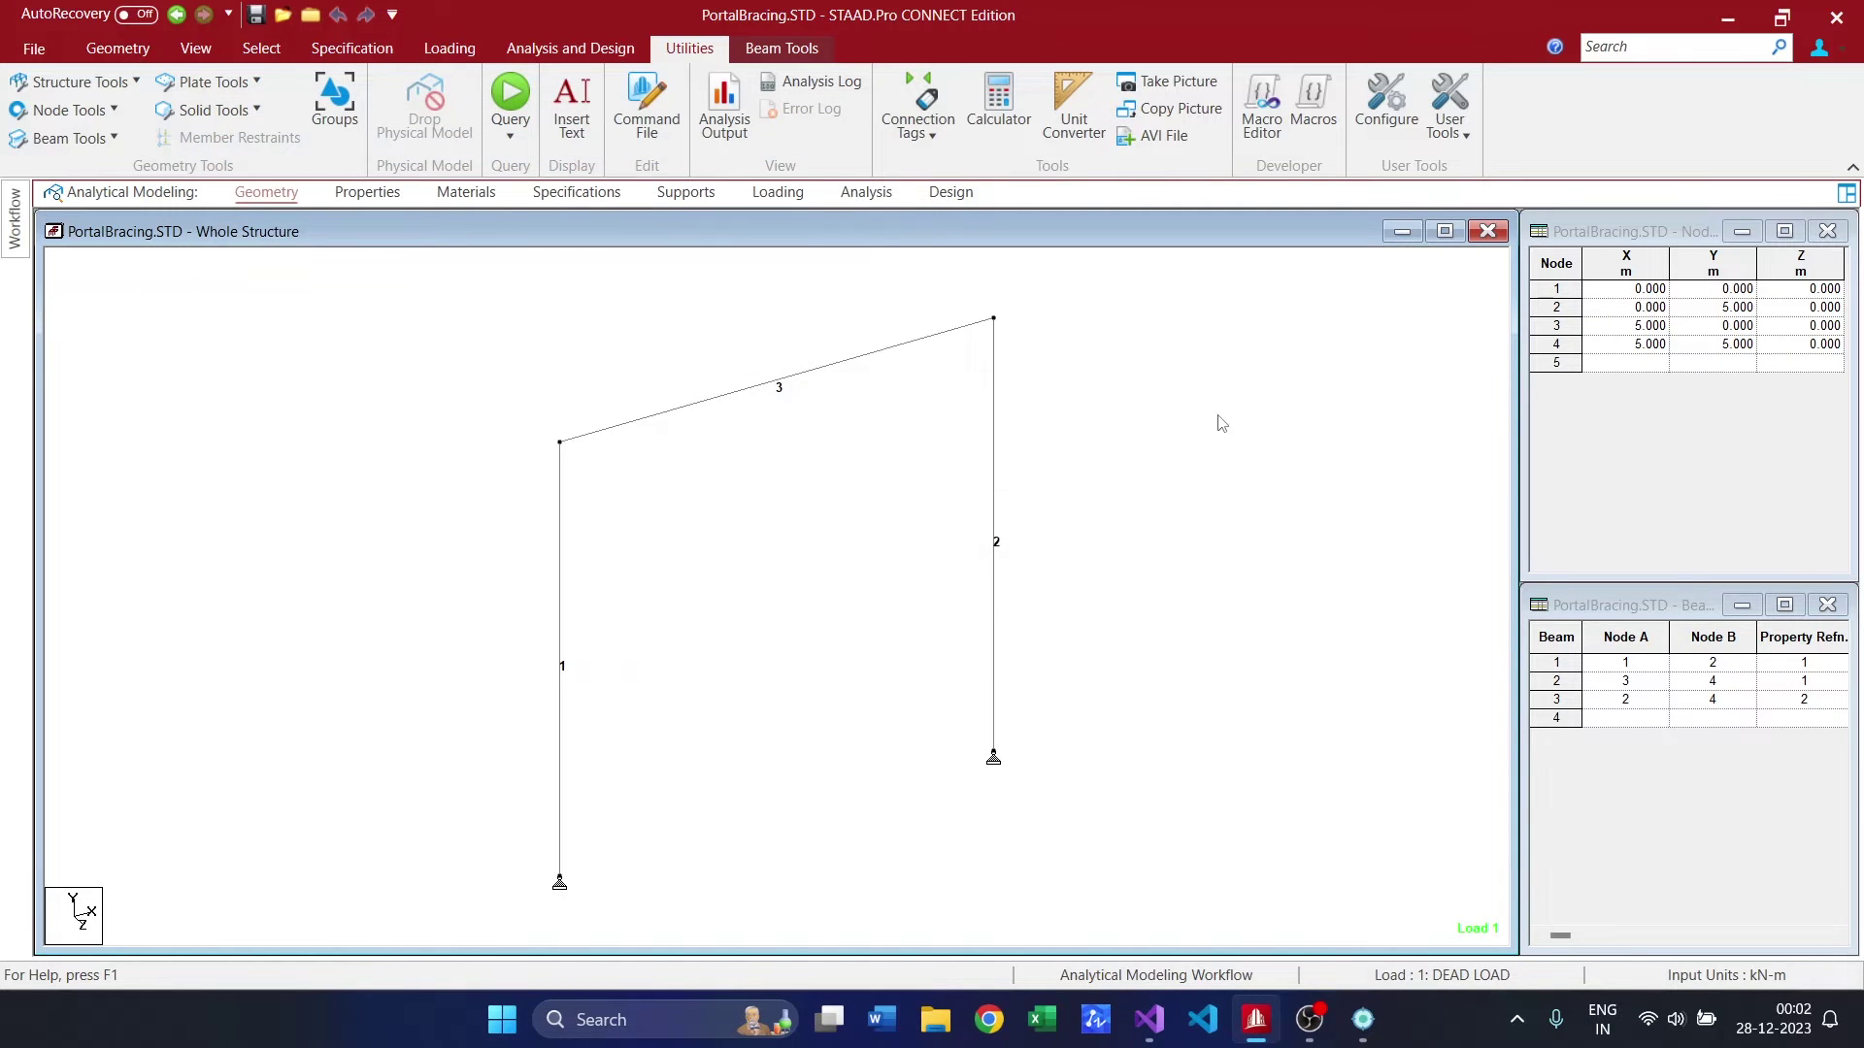
right_click(1219, 419)
left_click(1291, 653)
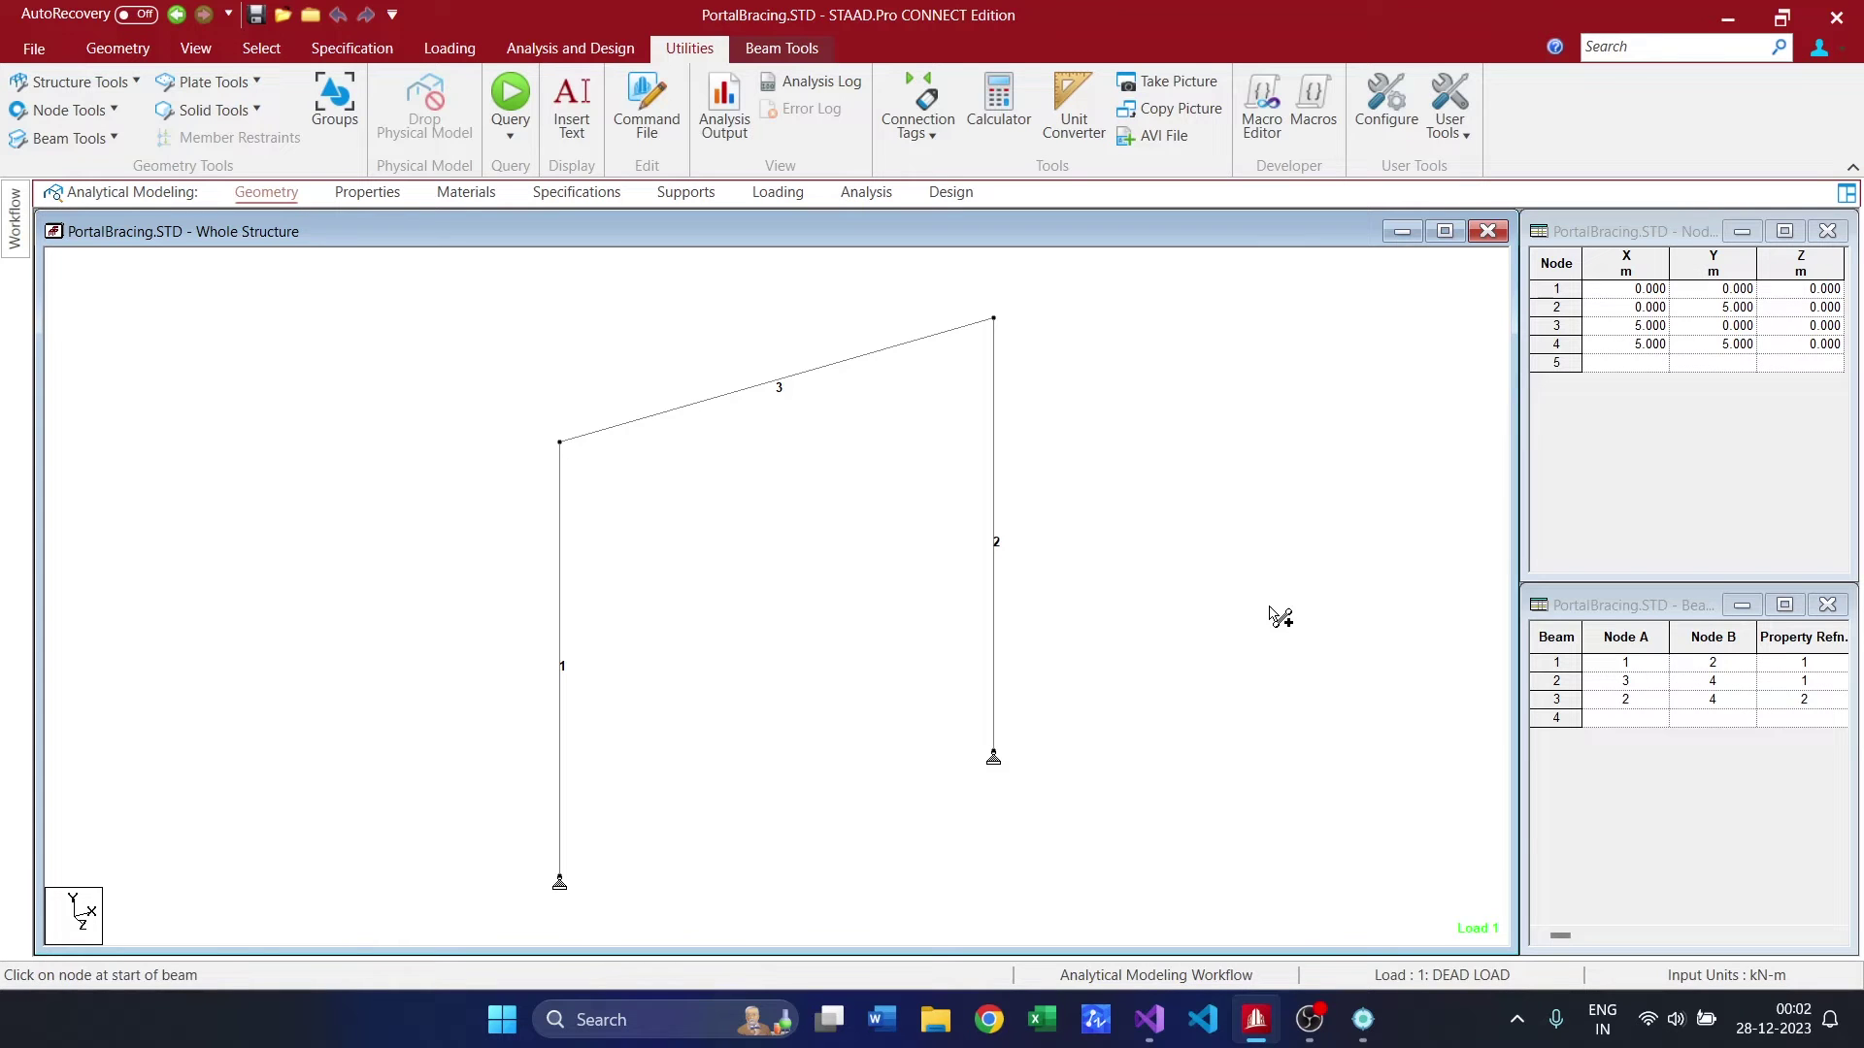
right_click(1214, 460)
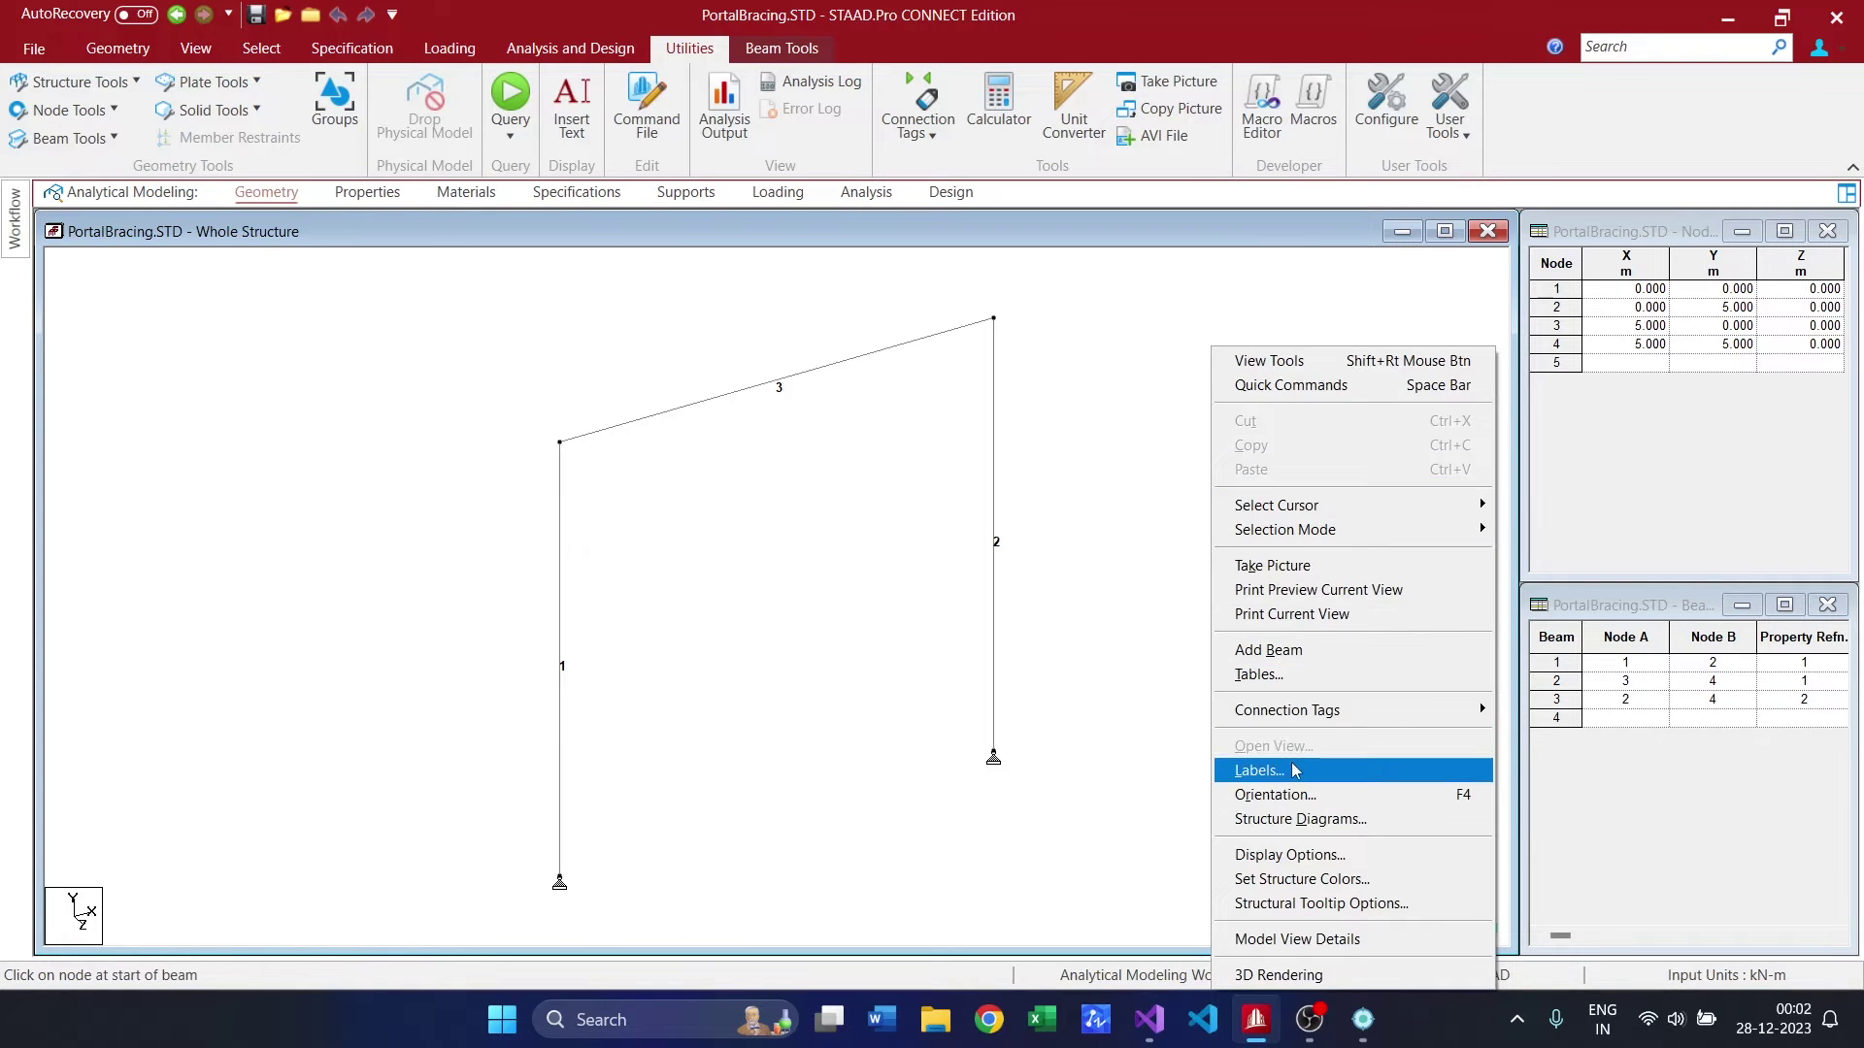
left_click(1260, 770)
left_click(1137, 185)
left_click(800, 254)
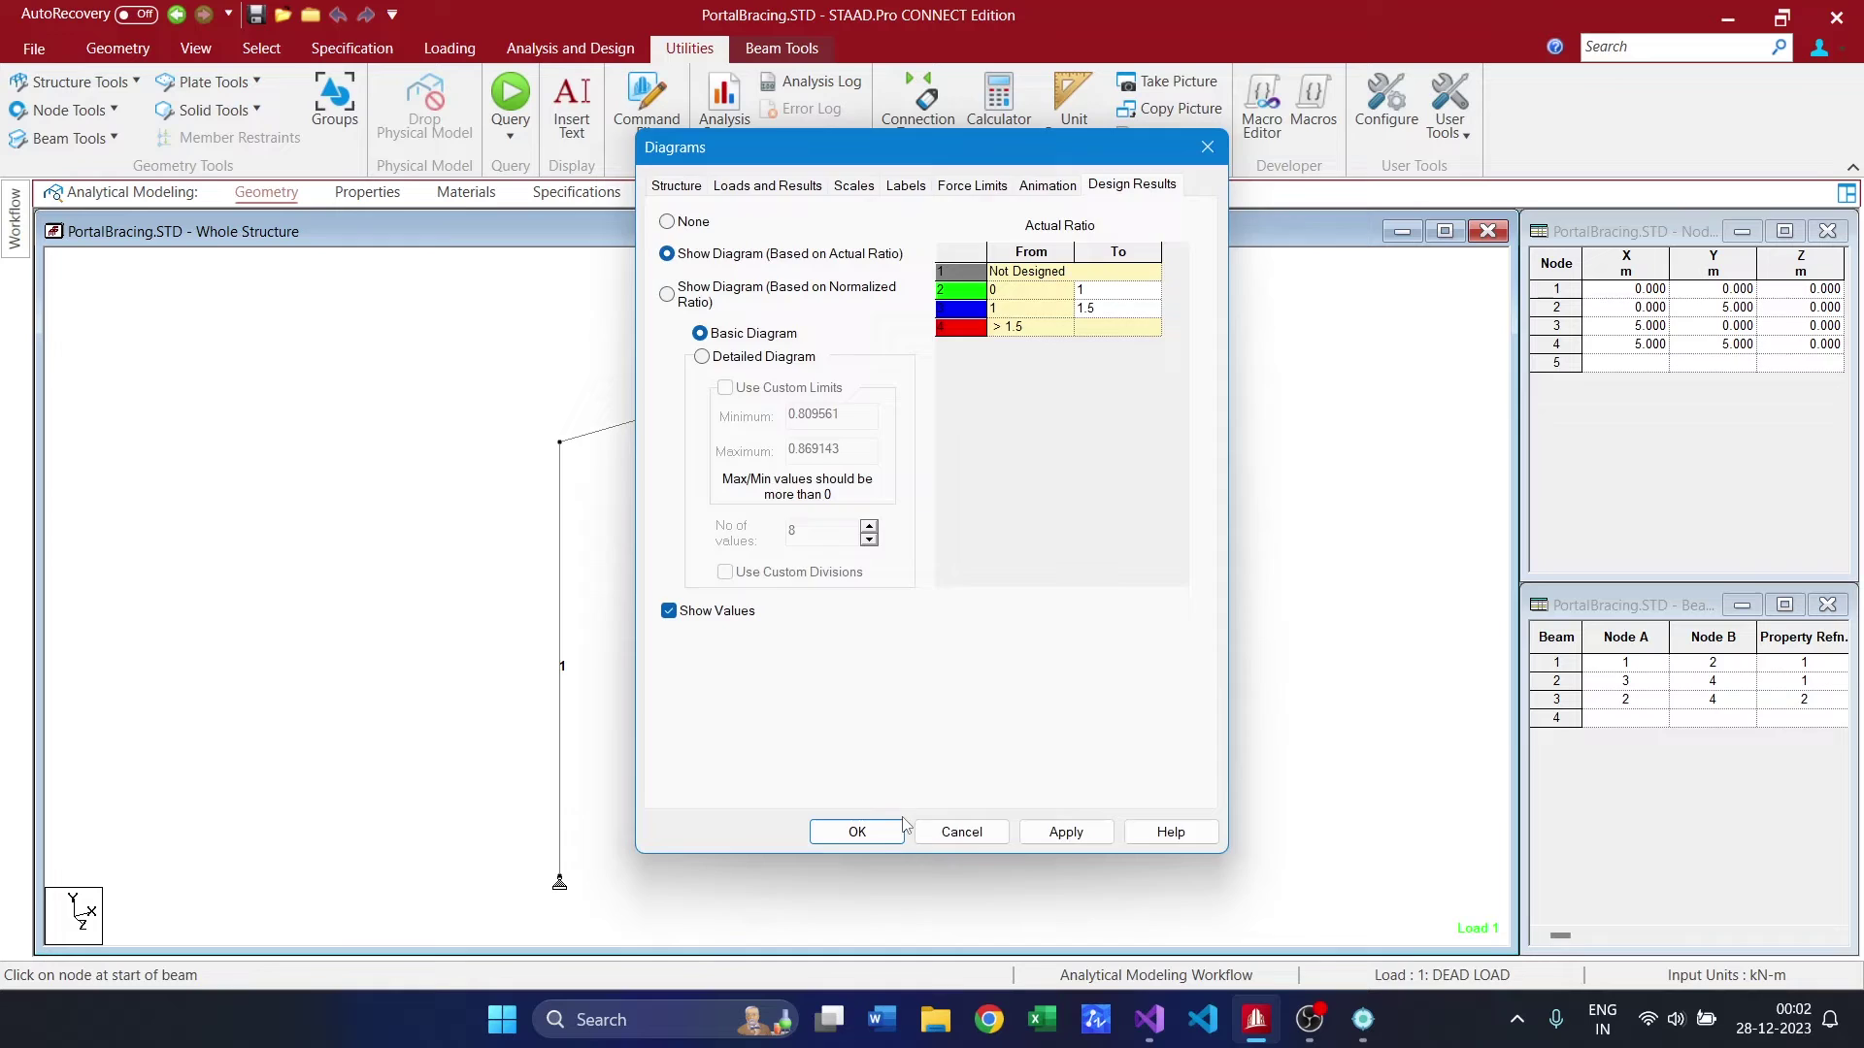
left_click(858, 832)
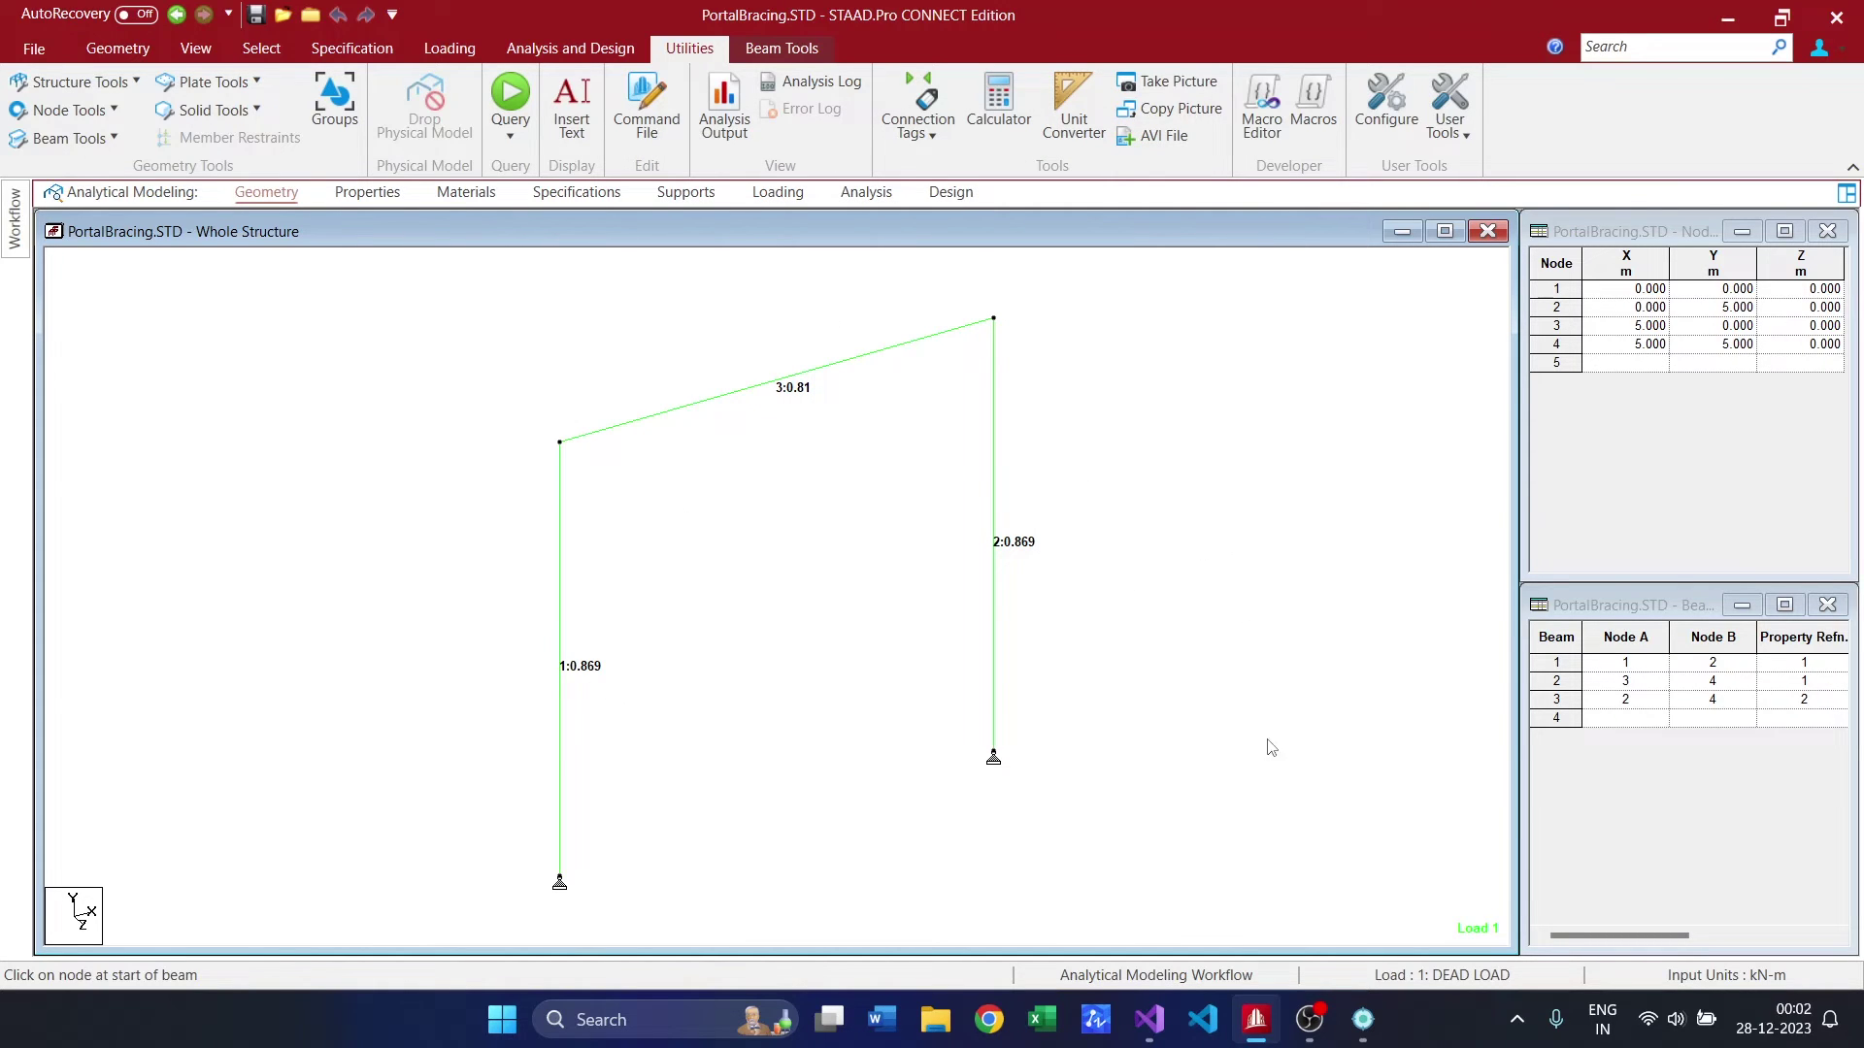
Remove flange thicknesses 16, 20, 25 and 5 and web thicknesses 8, 10, 12.
left_click(1363, 1019)
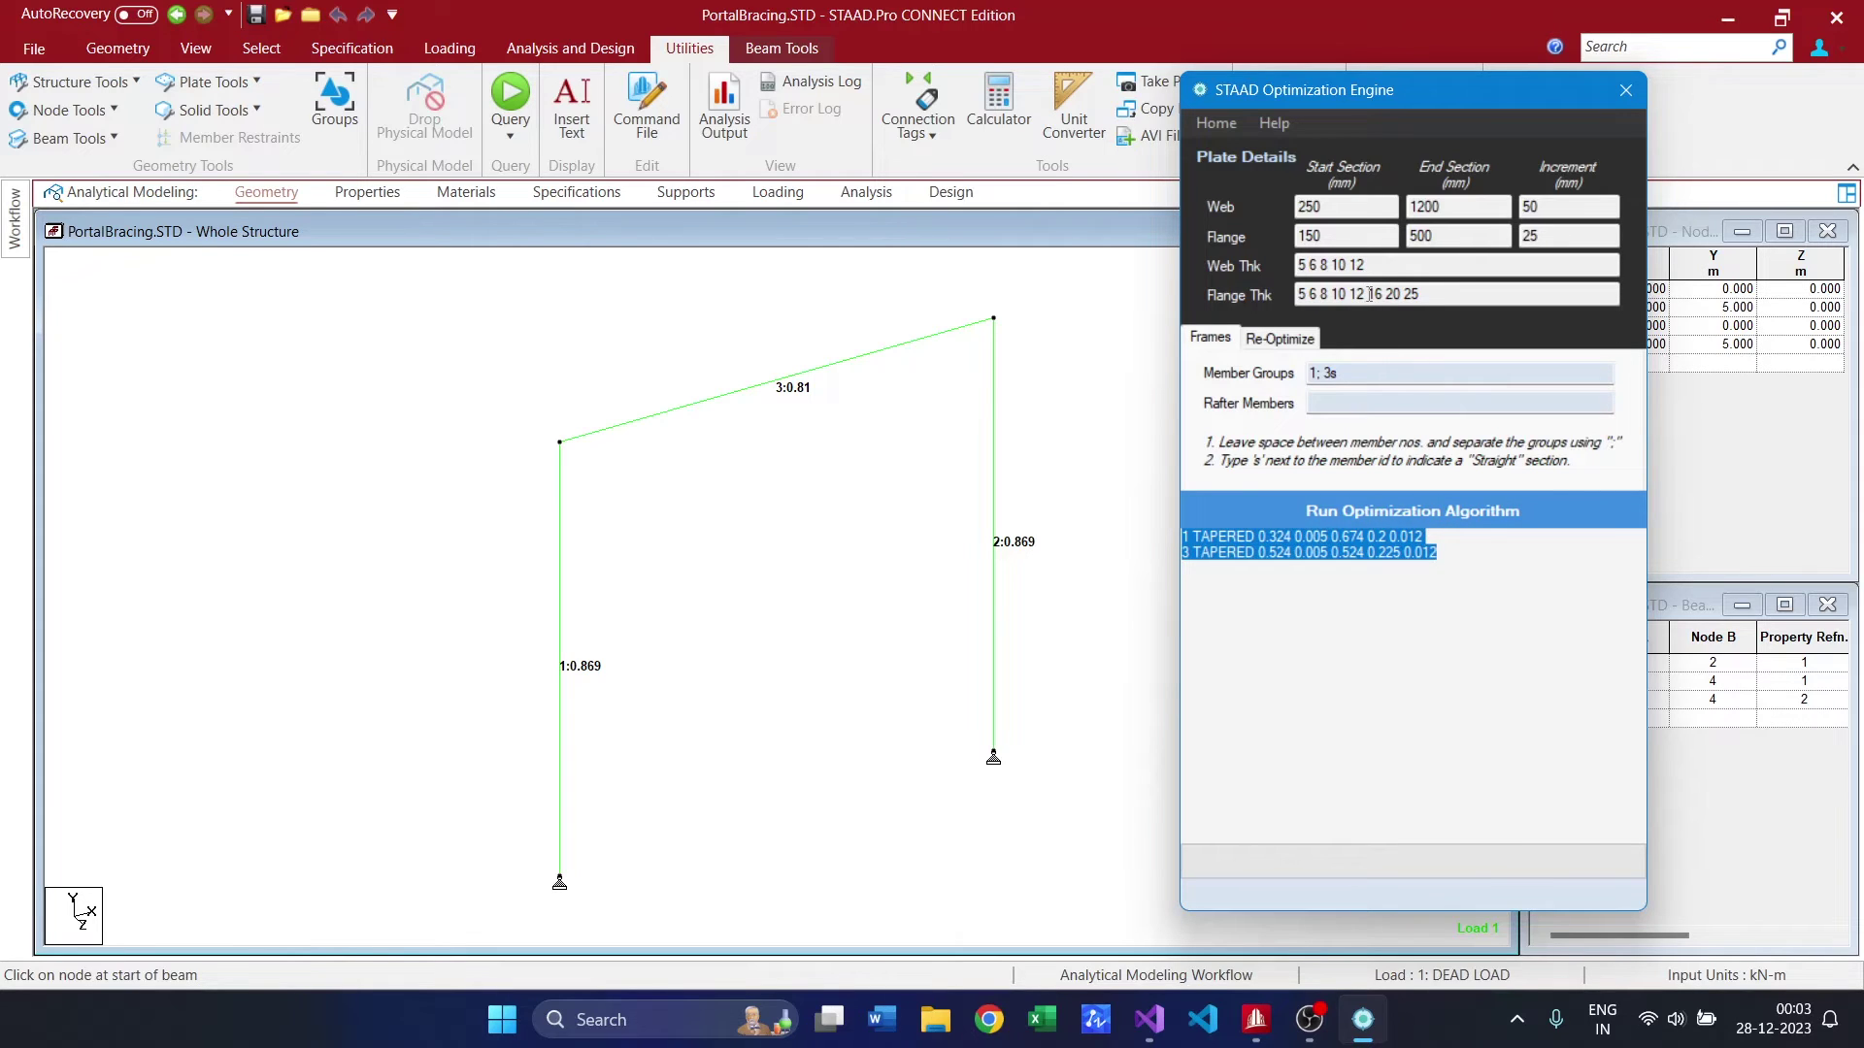
left_click_drag(1370, 294, 1481, 294)
key("BackSpace")
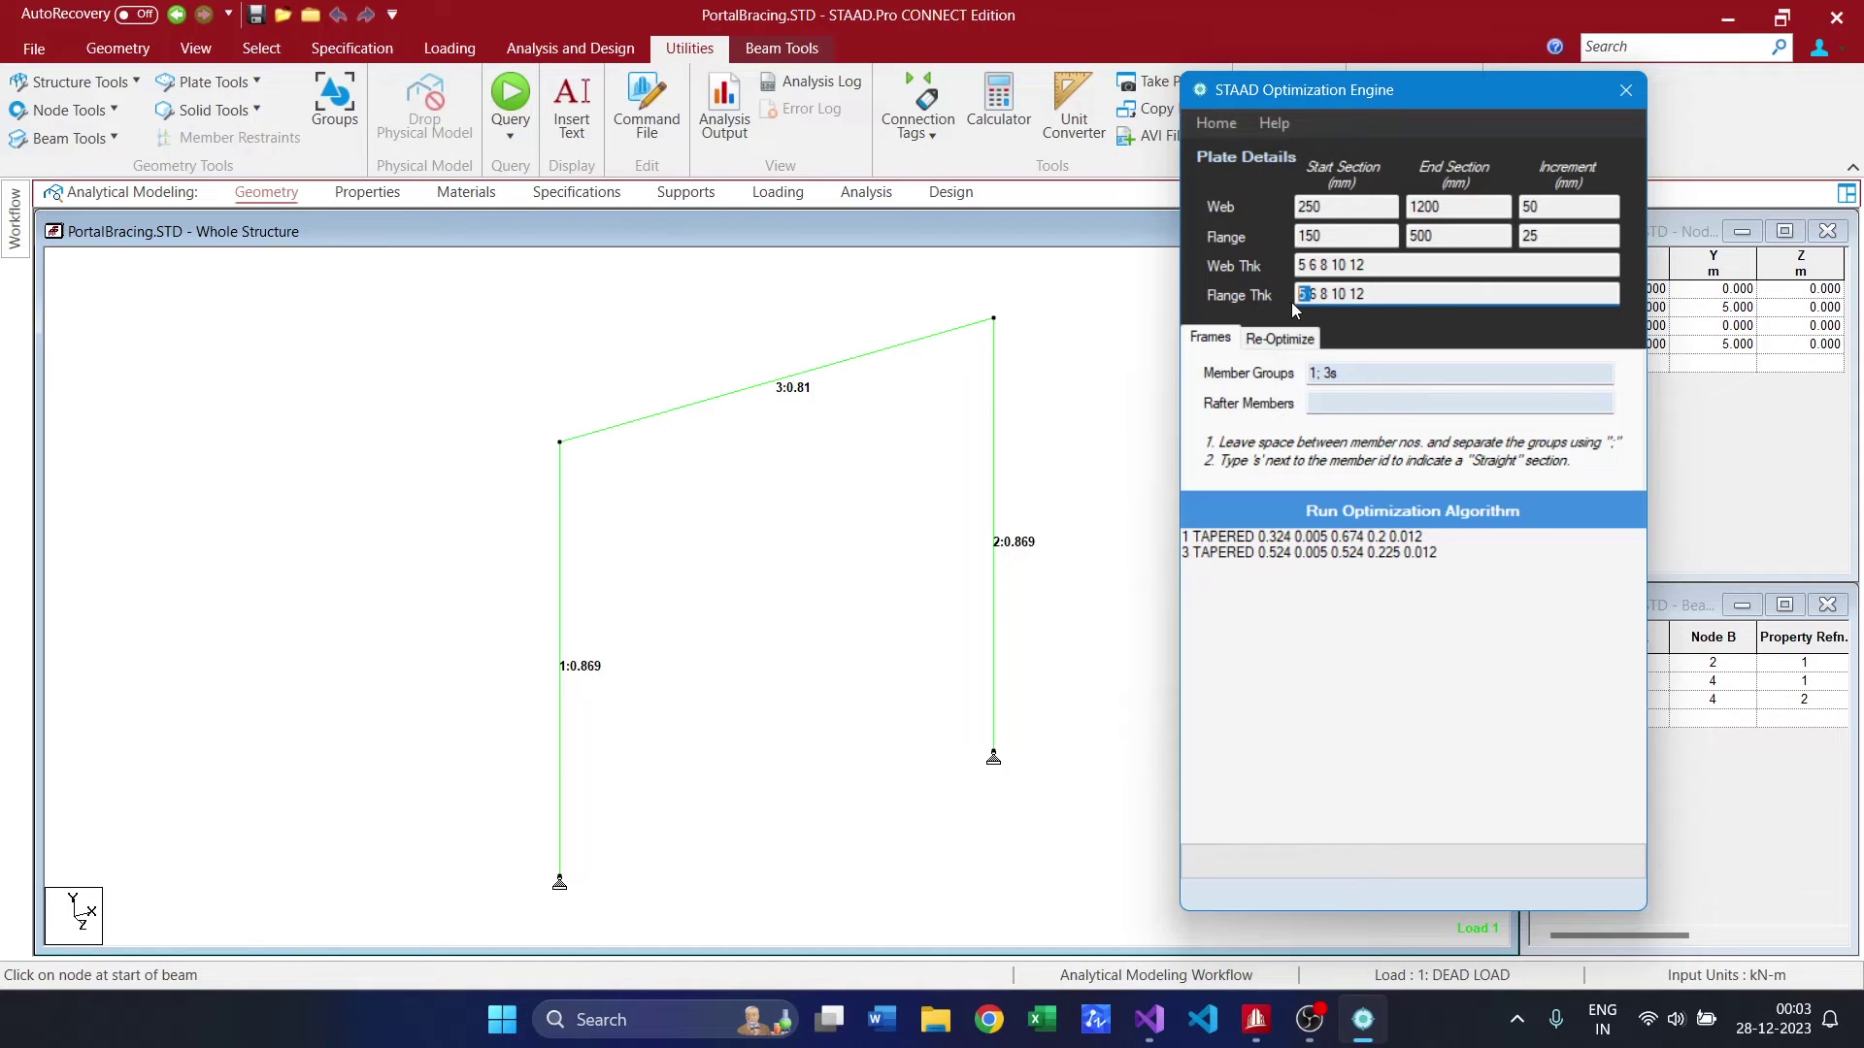
double_click(1301, 294)
key("BackSpace")
left_click_drag(1319, 265, 1510, 241)
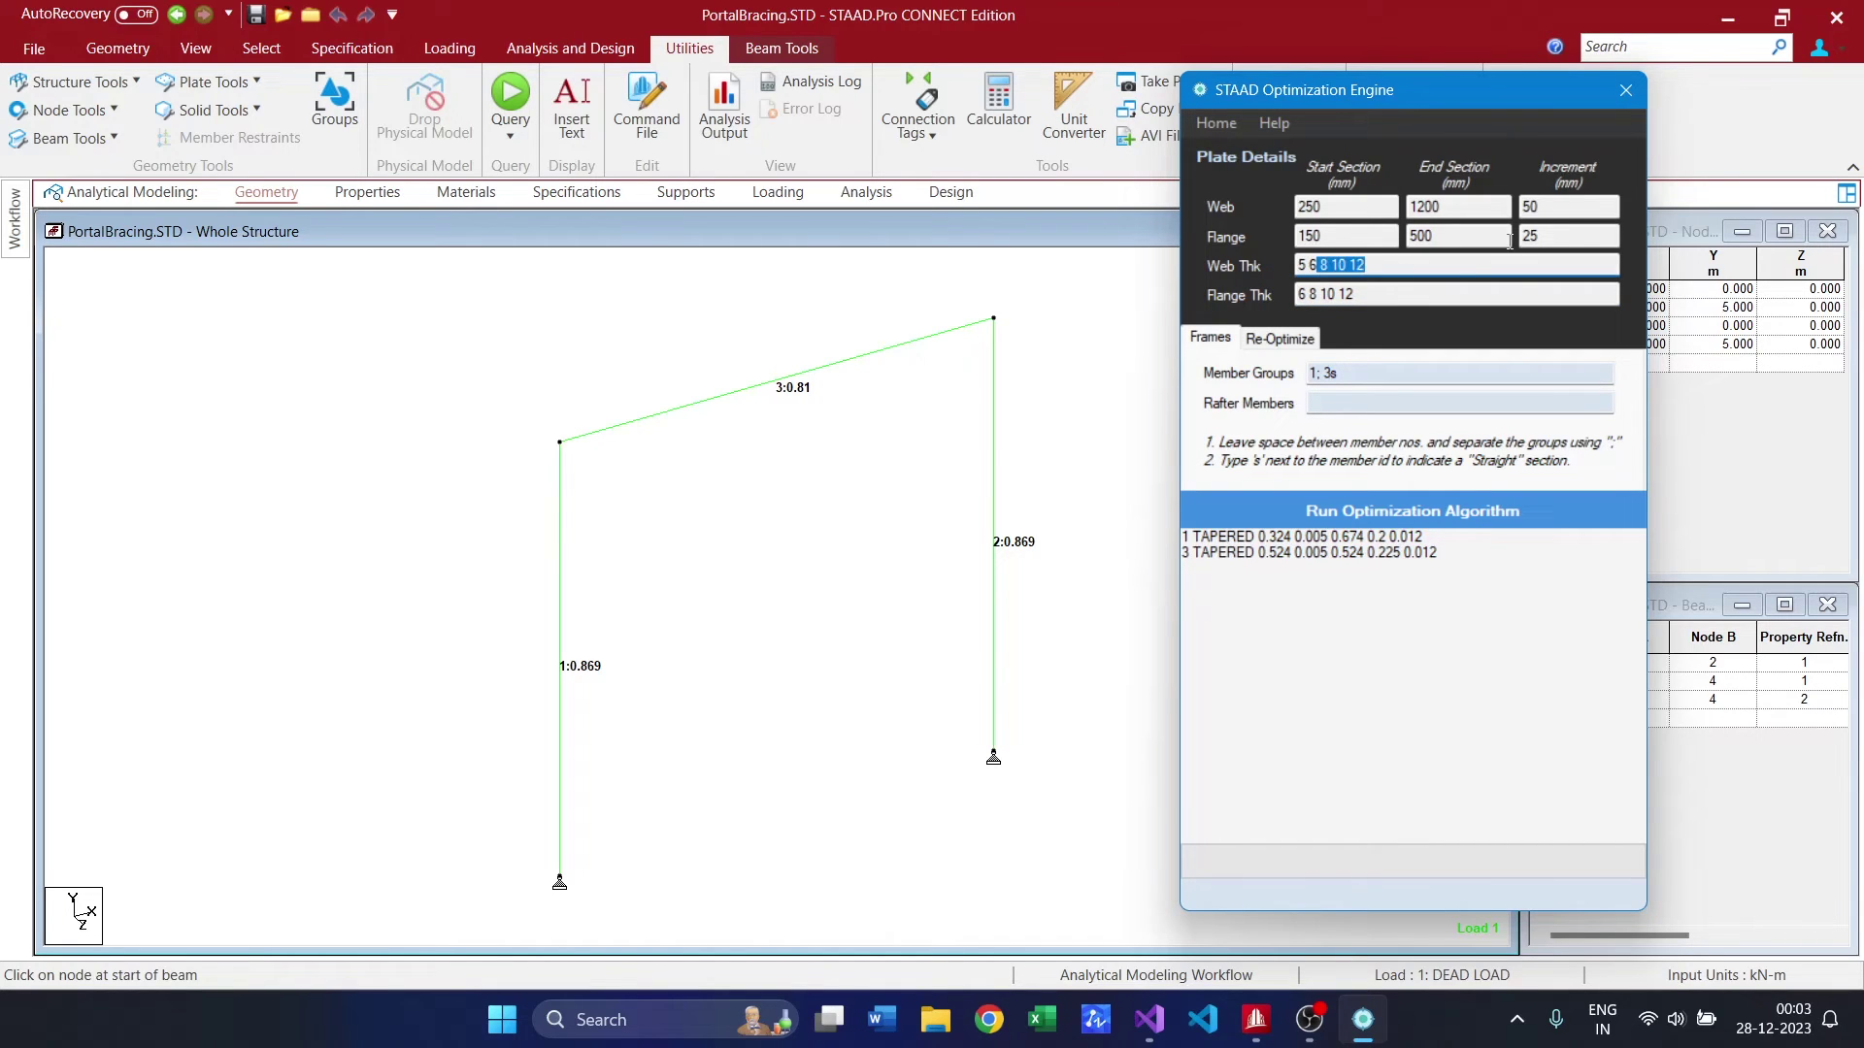
key("BackSpace")
Set the web end section to 750 mm and the flange end section to 300 mm.
double_click(1453, 202)
type("7")
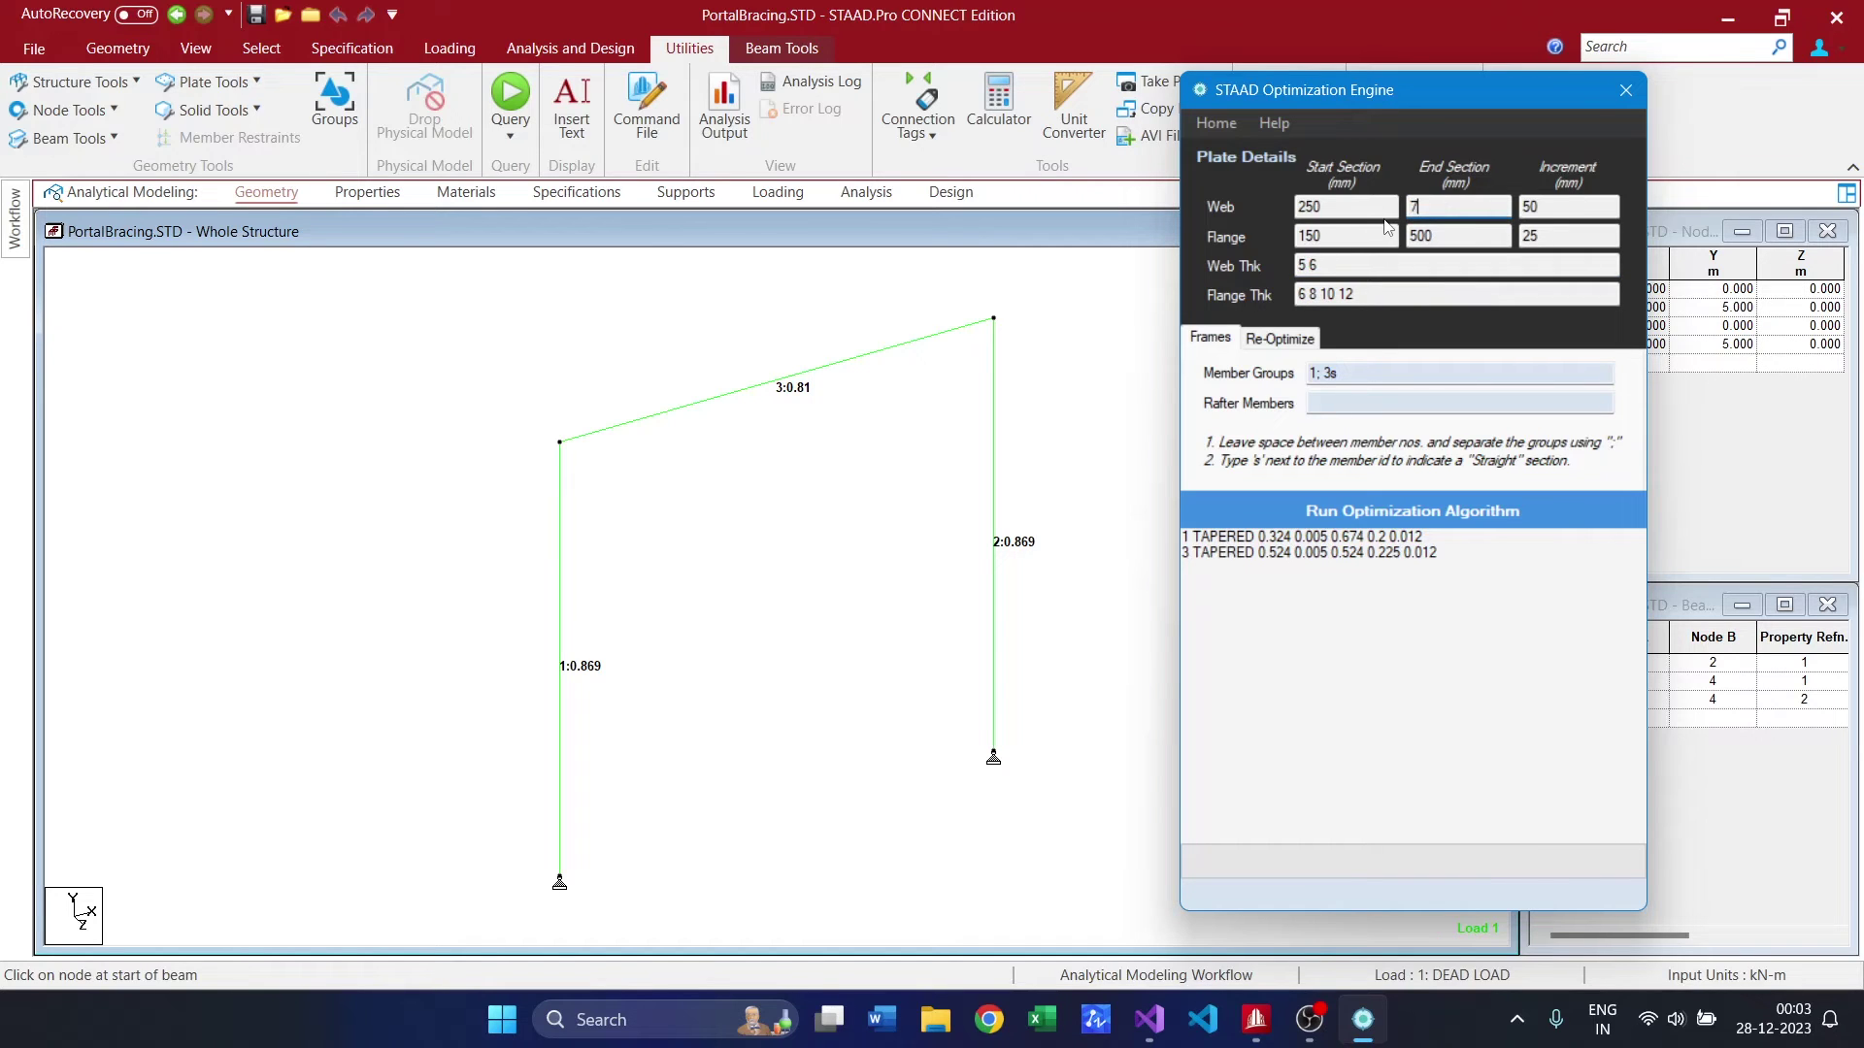
type("50")
double_click(1453, 233)
type("300")
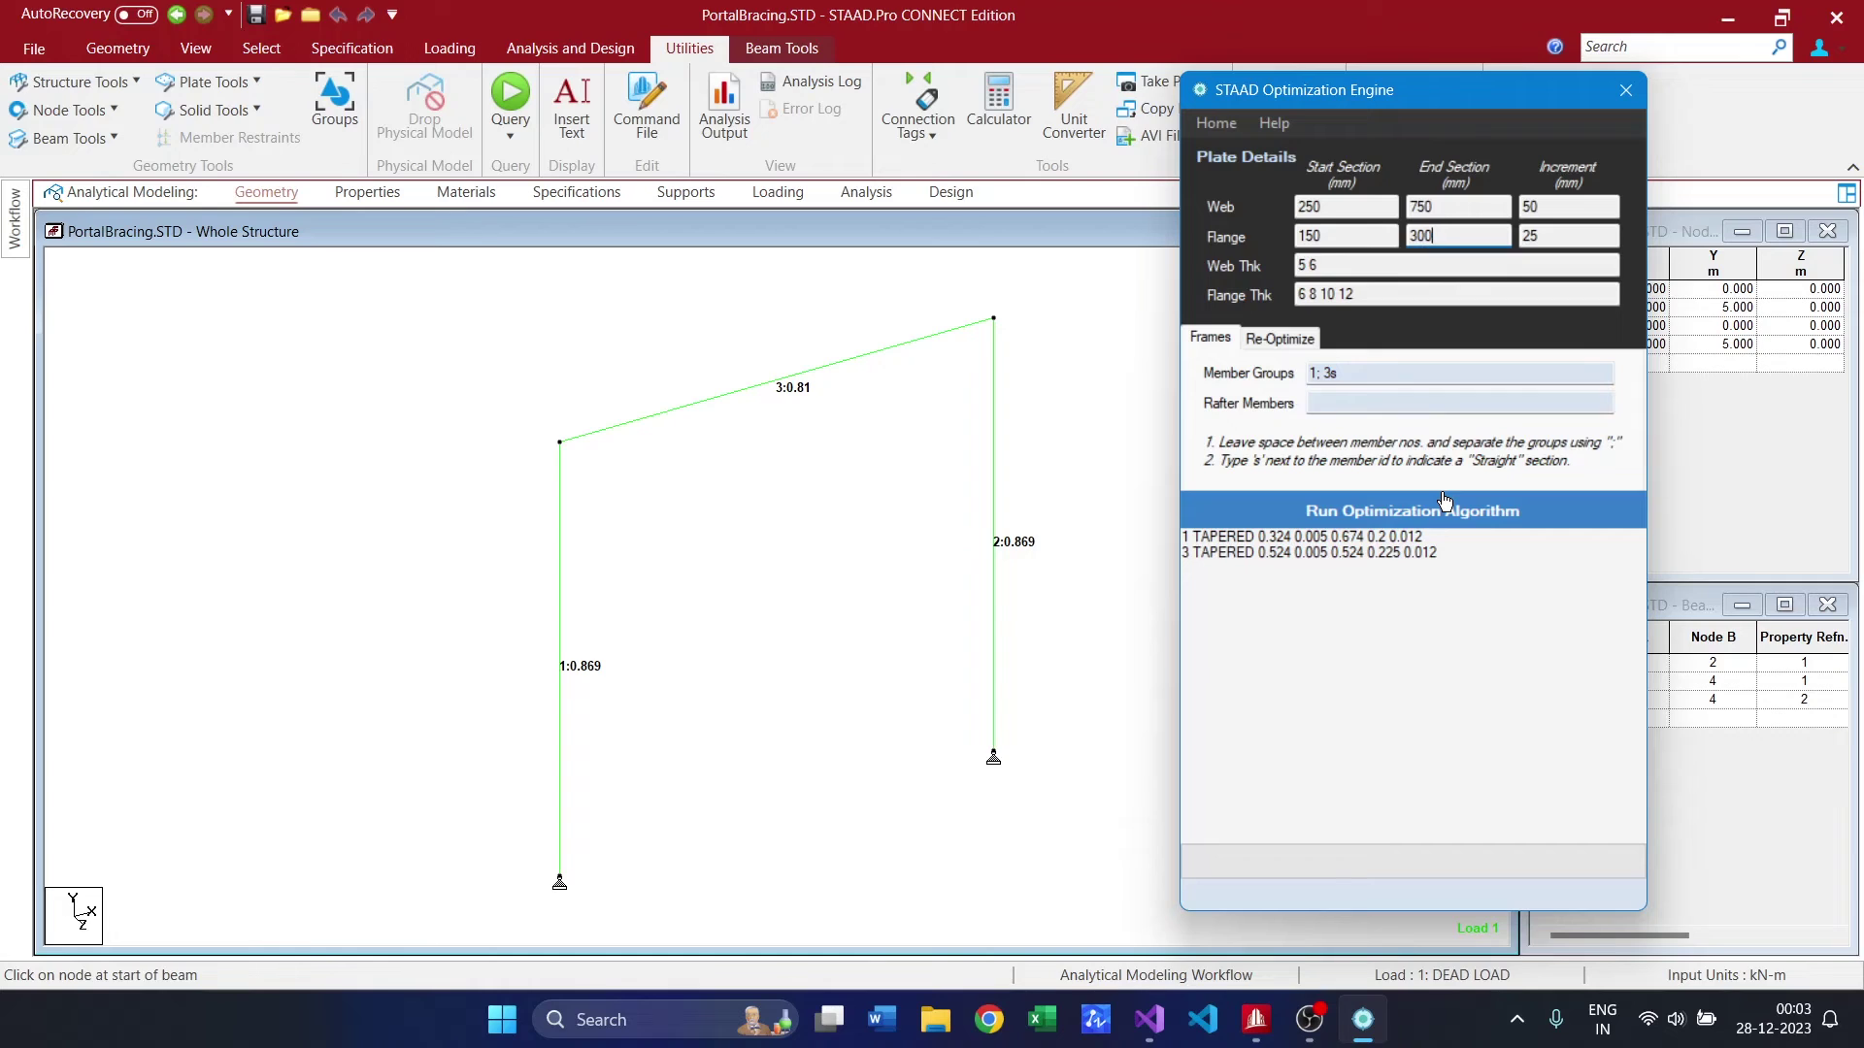
Rerun the optimization with the narrowed ranges and select the two new TAPERED result lines.
left_click(1395, 508)
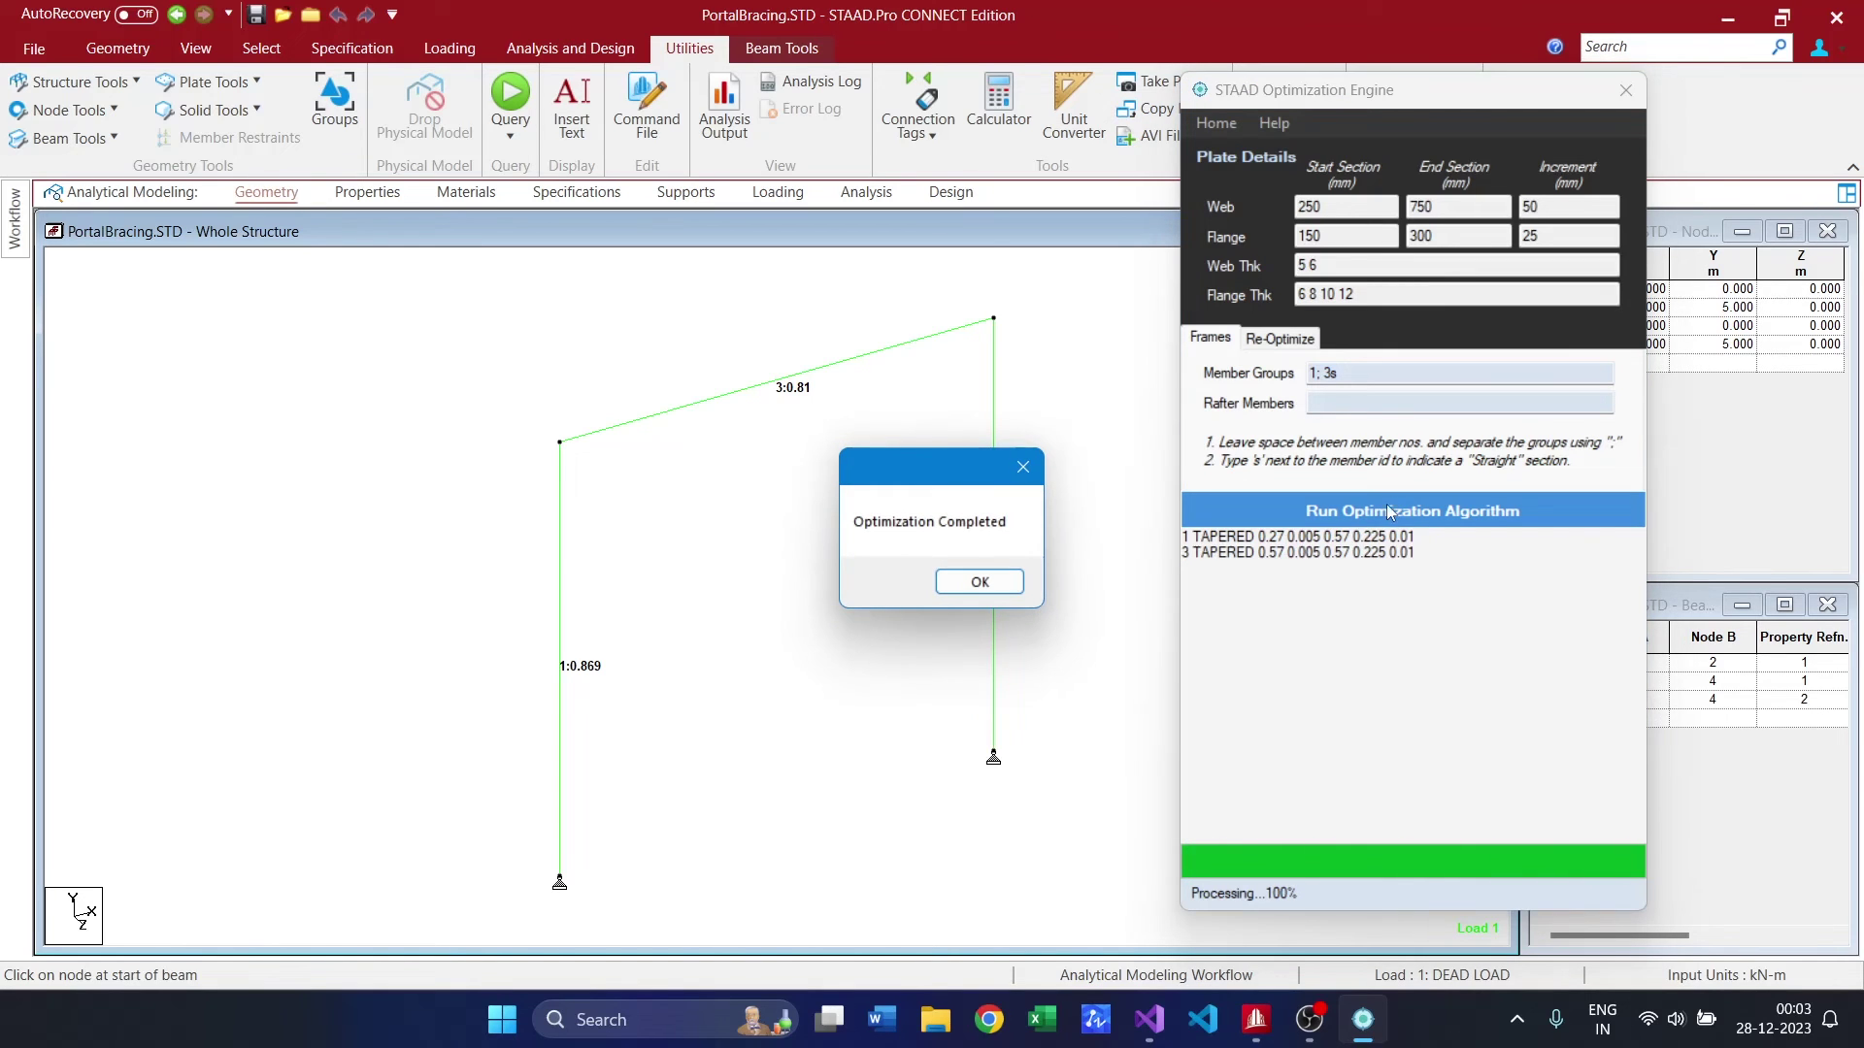
left_click(981, 579)
left_click_drag(1405, 554, 1117, 519)
key("ctrl+c")
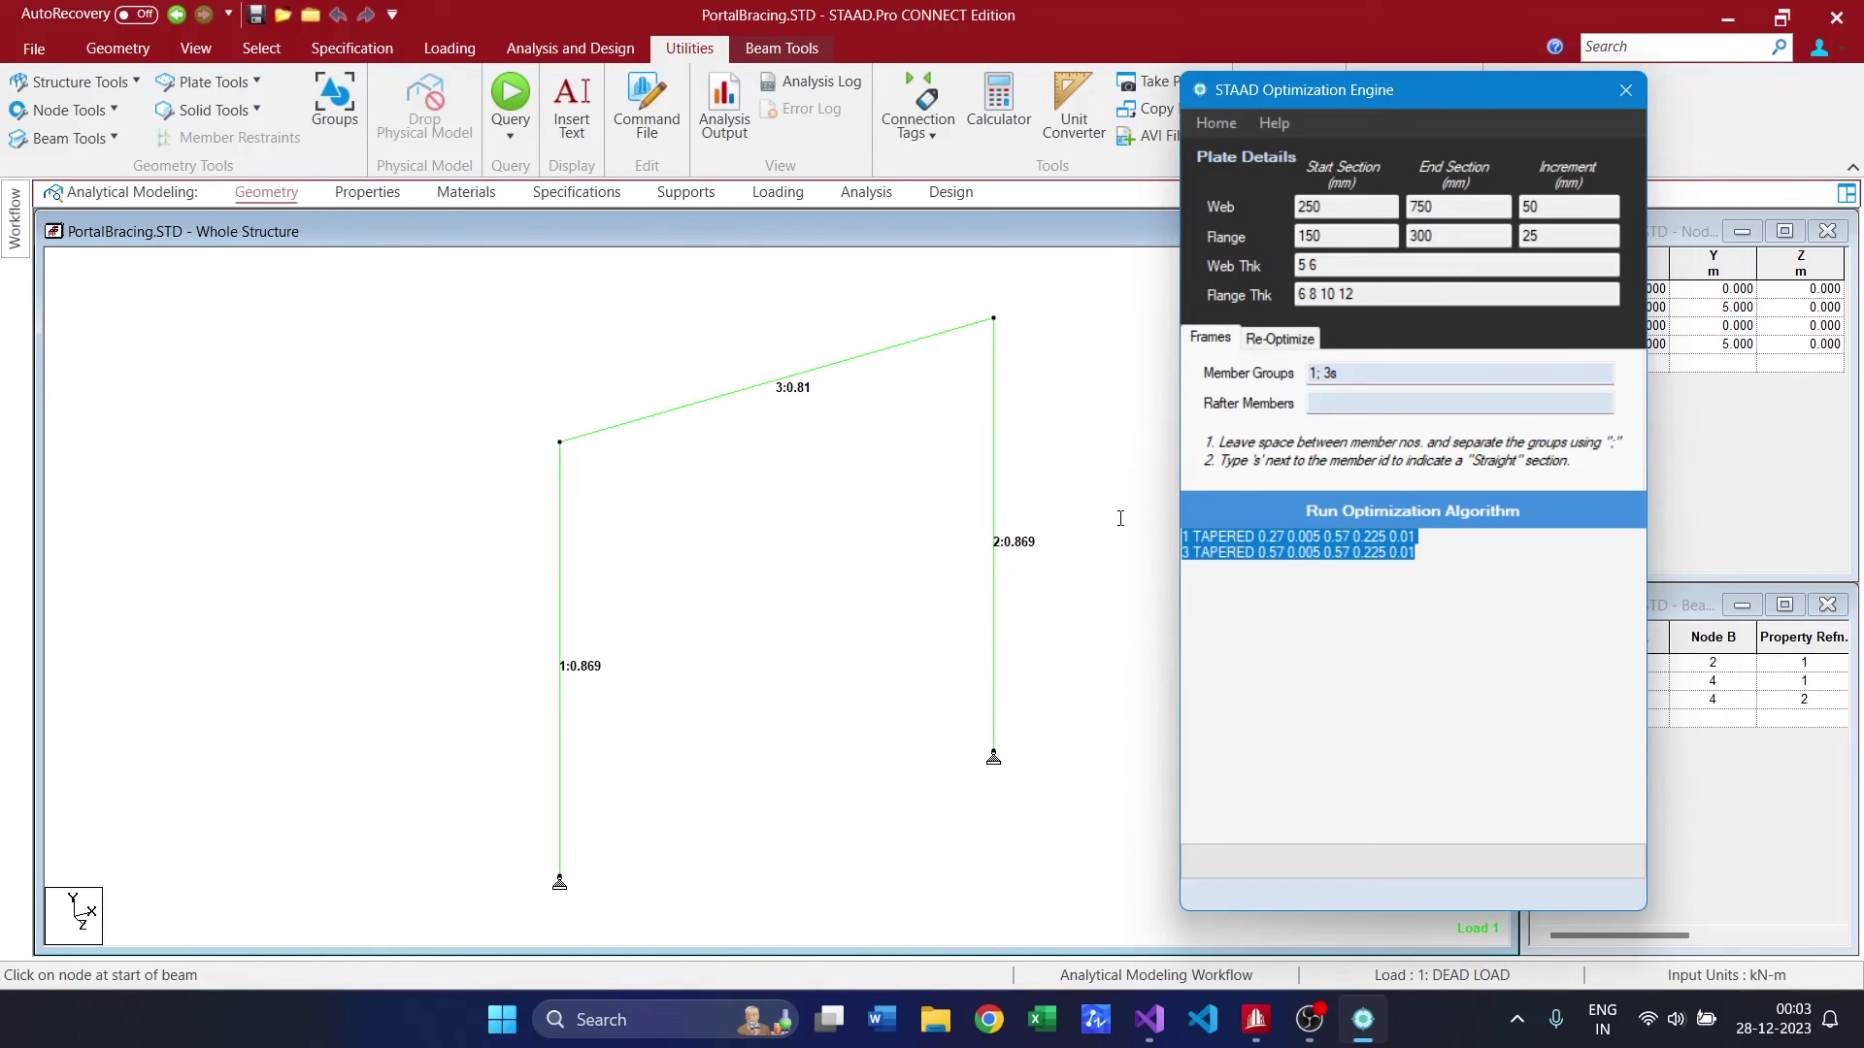
Paste the new TAPERED sections over lines 23–24 of the command file, save, and re-run the analysis.
left_click(1354, 521)
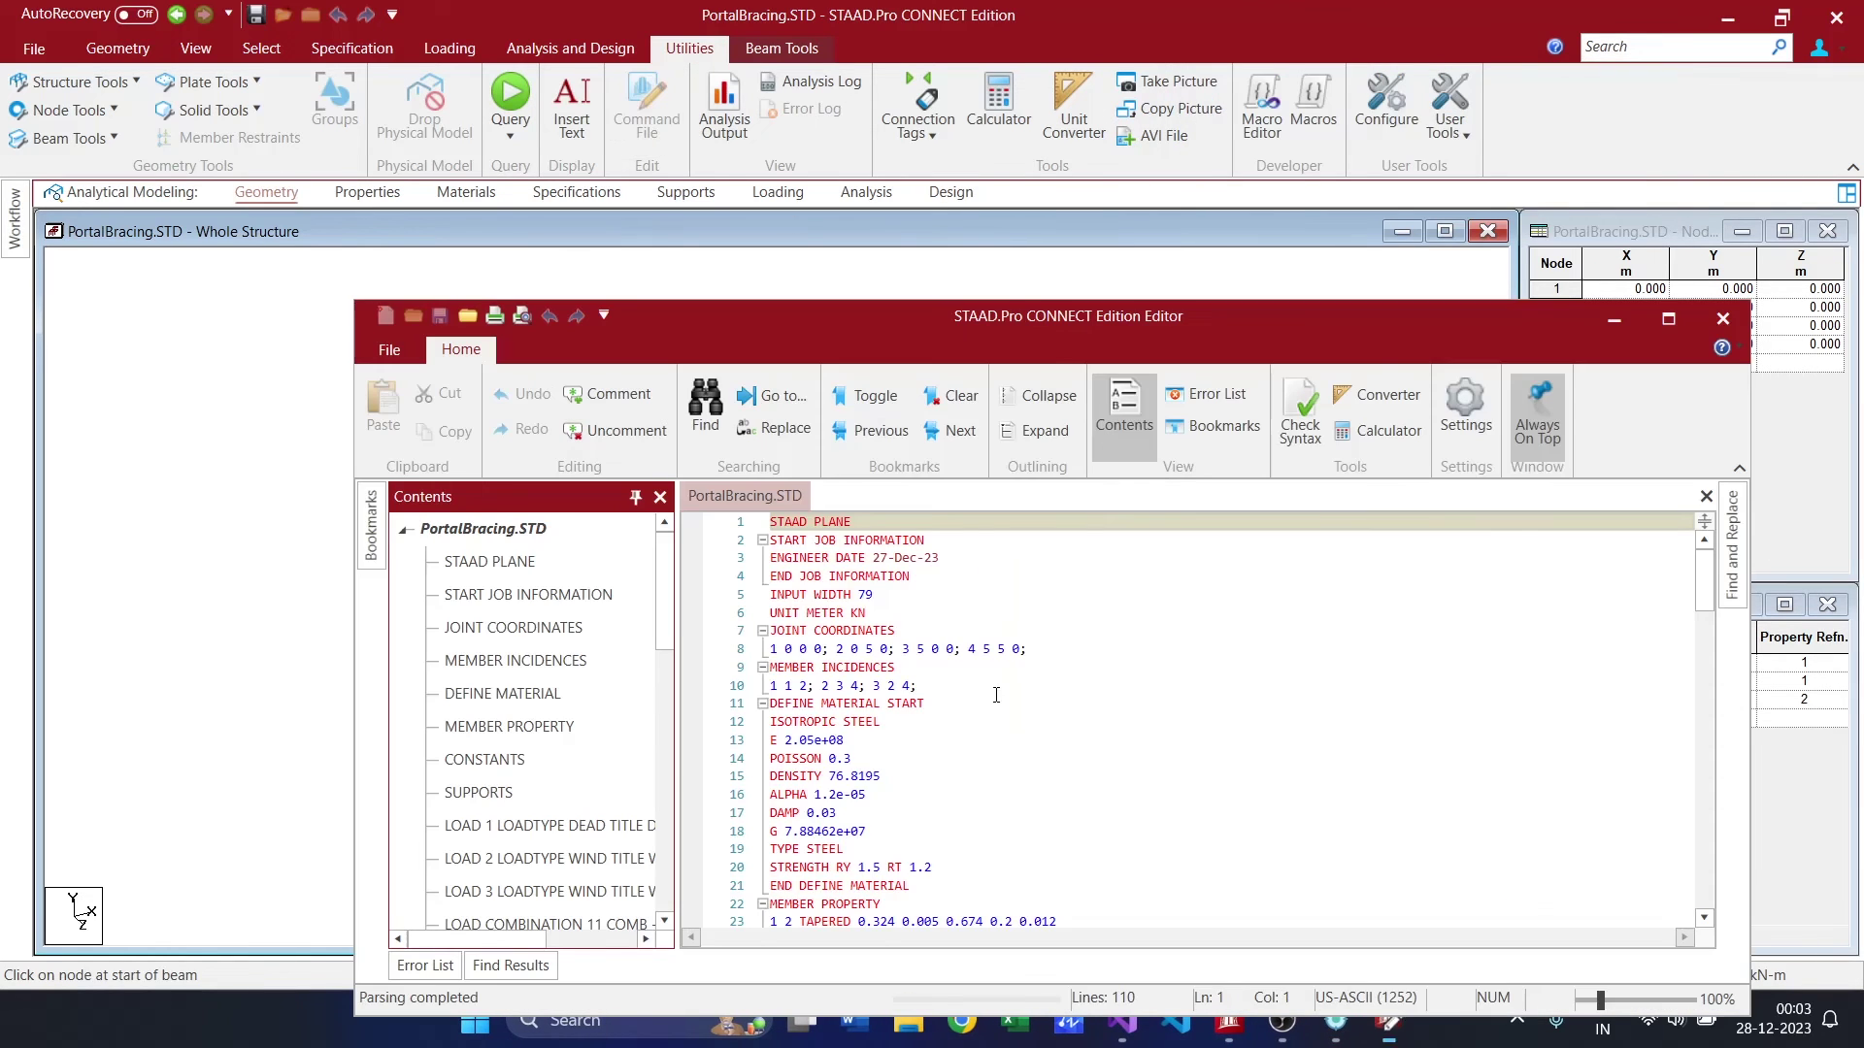
left_click_drag(1070, 835, 794, 815)
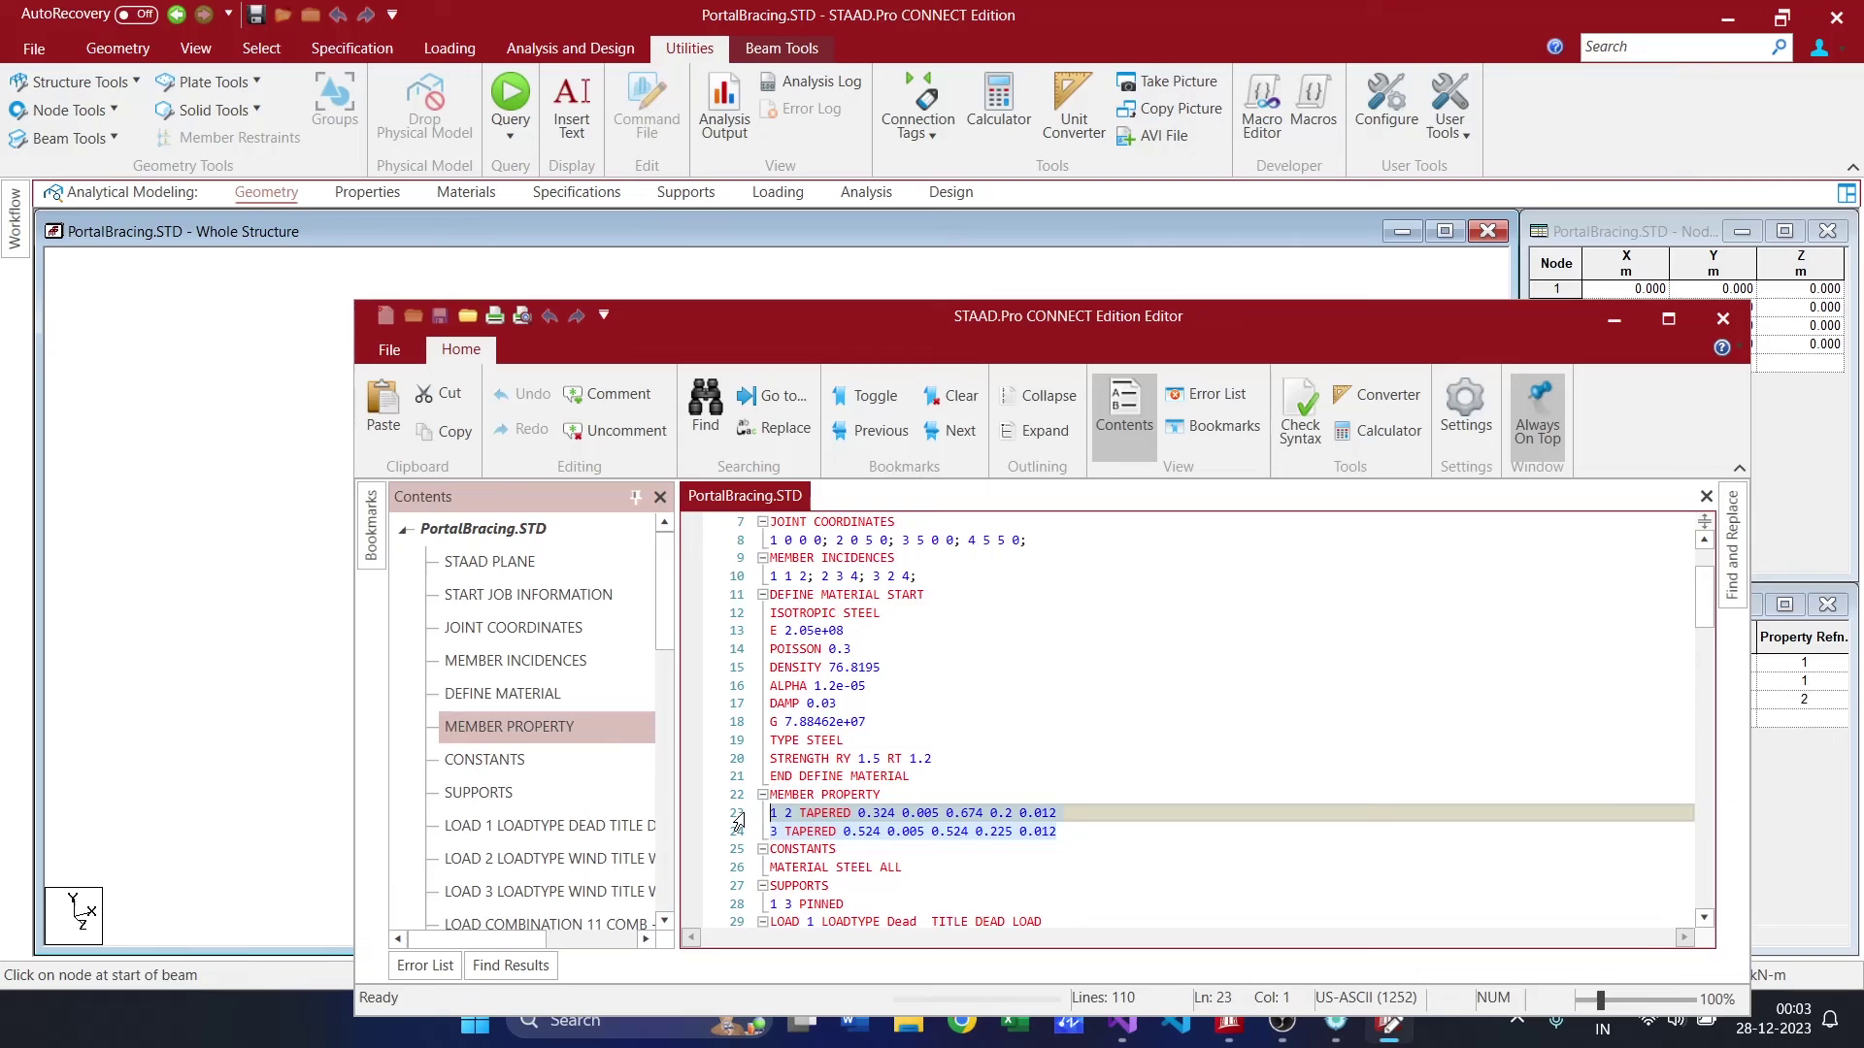
key("ctrl+v")
left_click(786, 814)
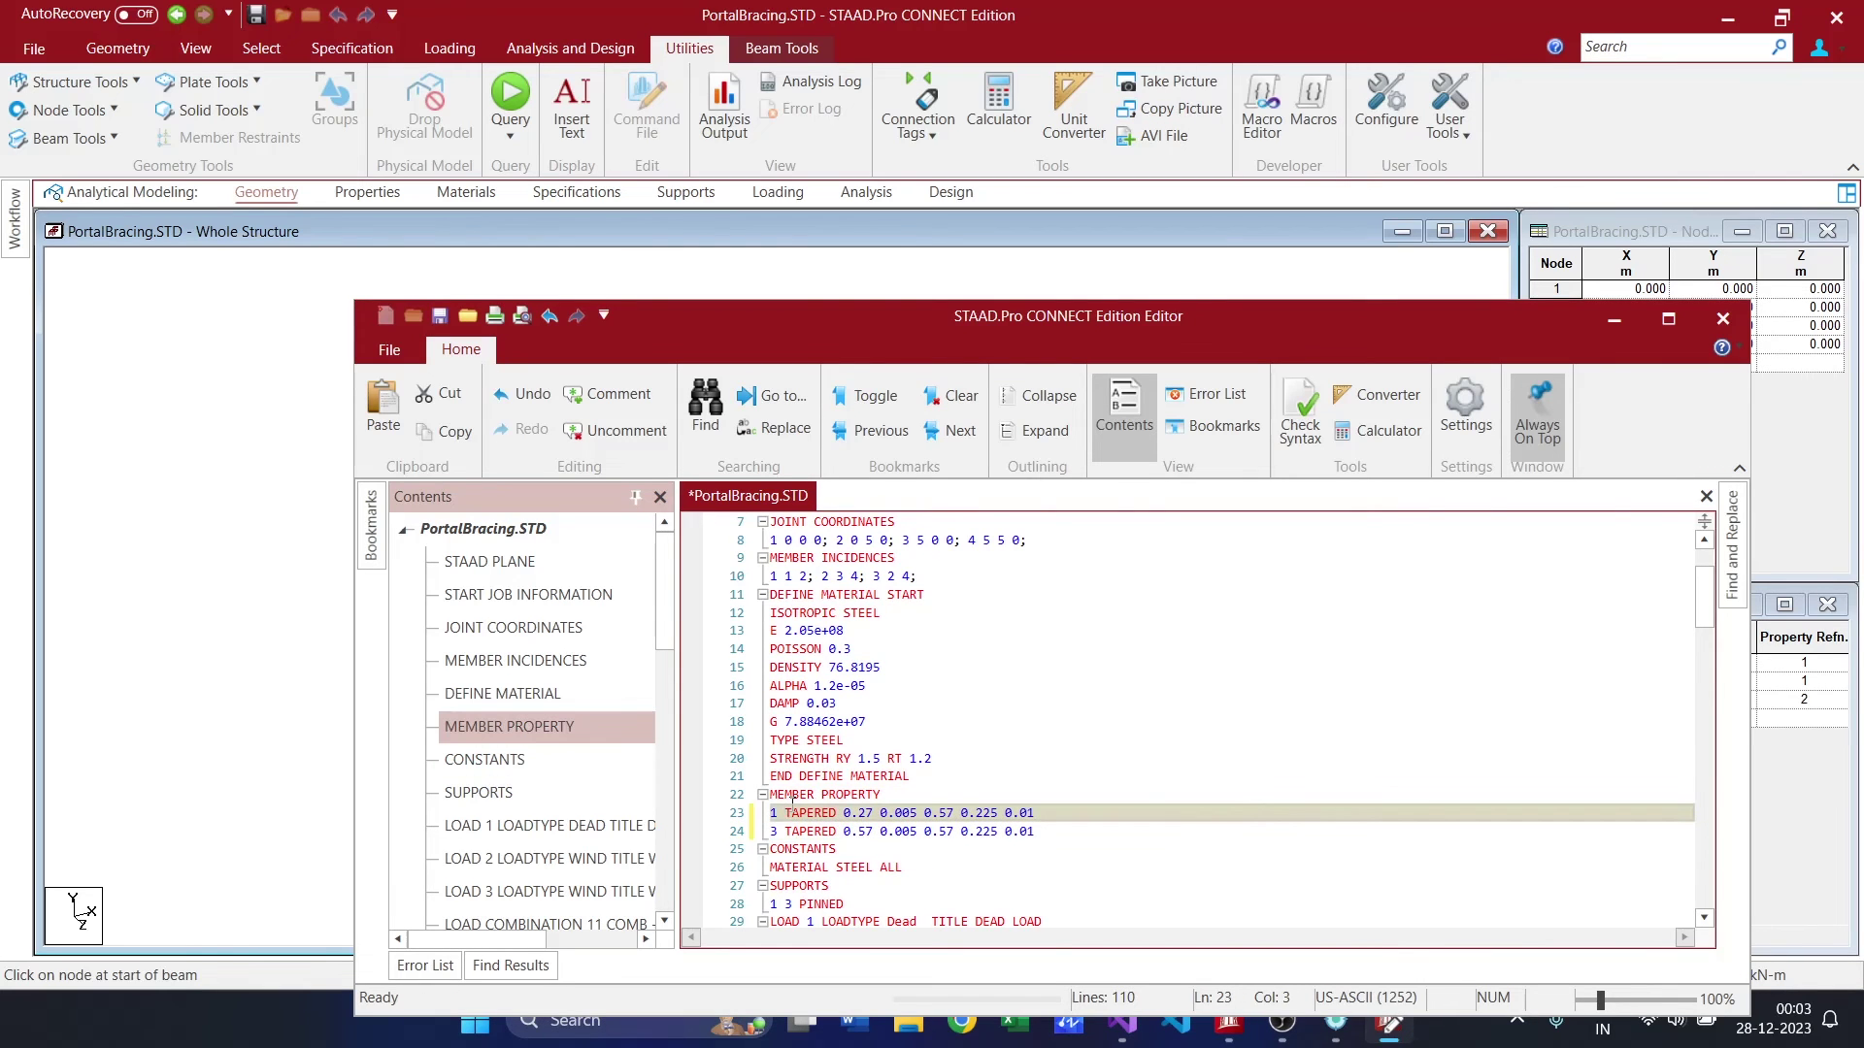
left_click(439, 315)
left_click(1723, 319)
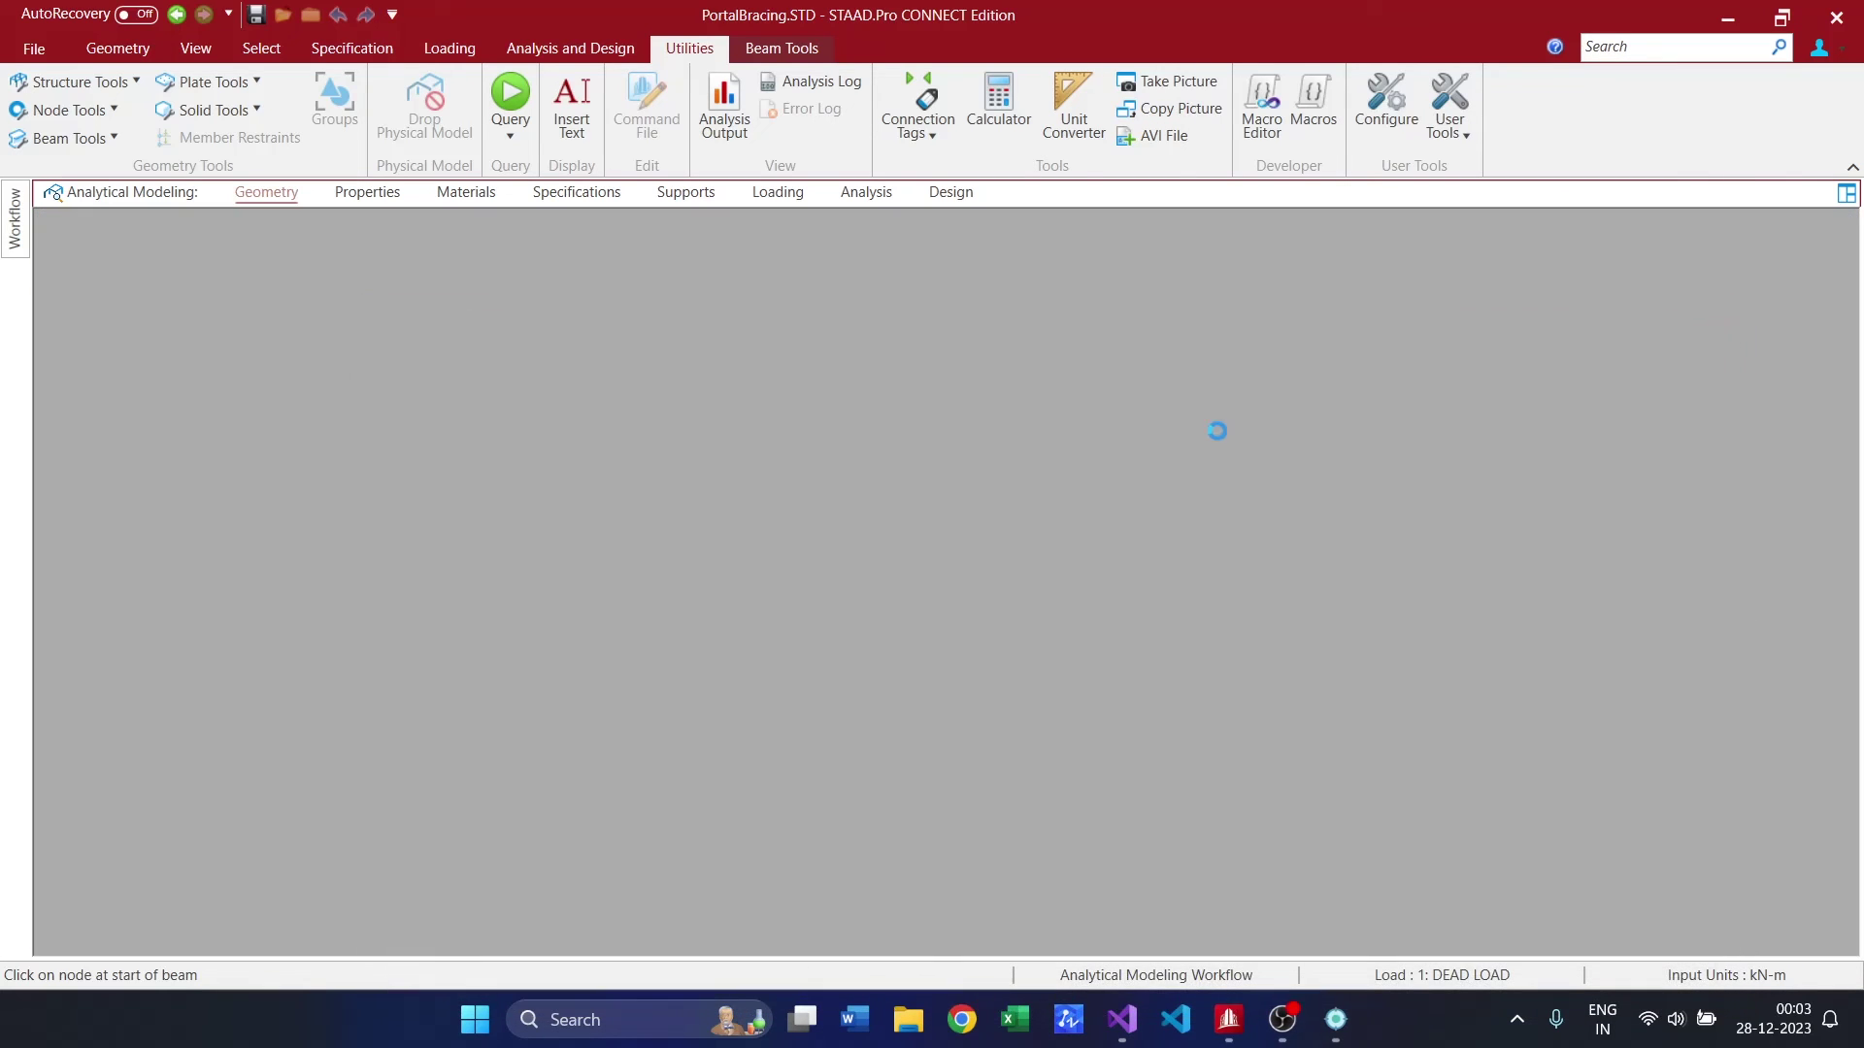
key("ctrl+F5")
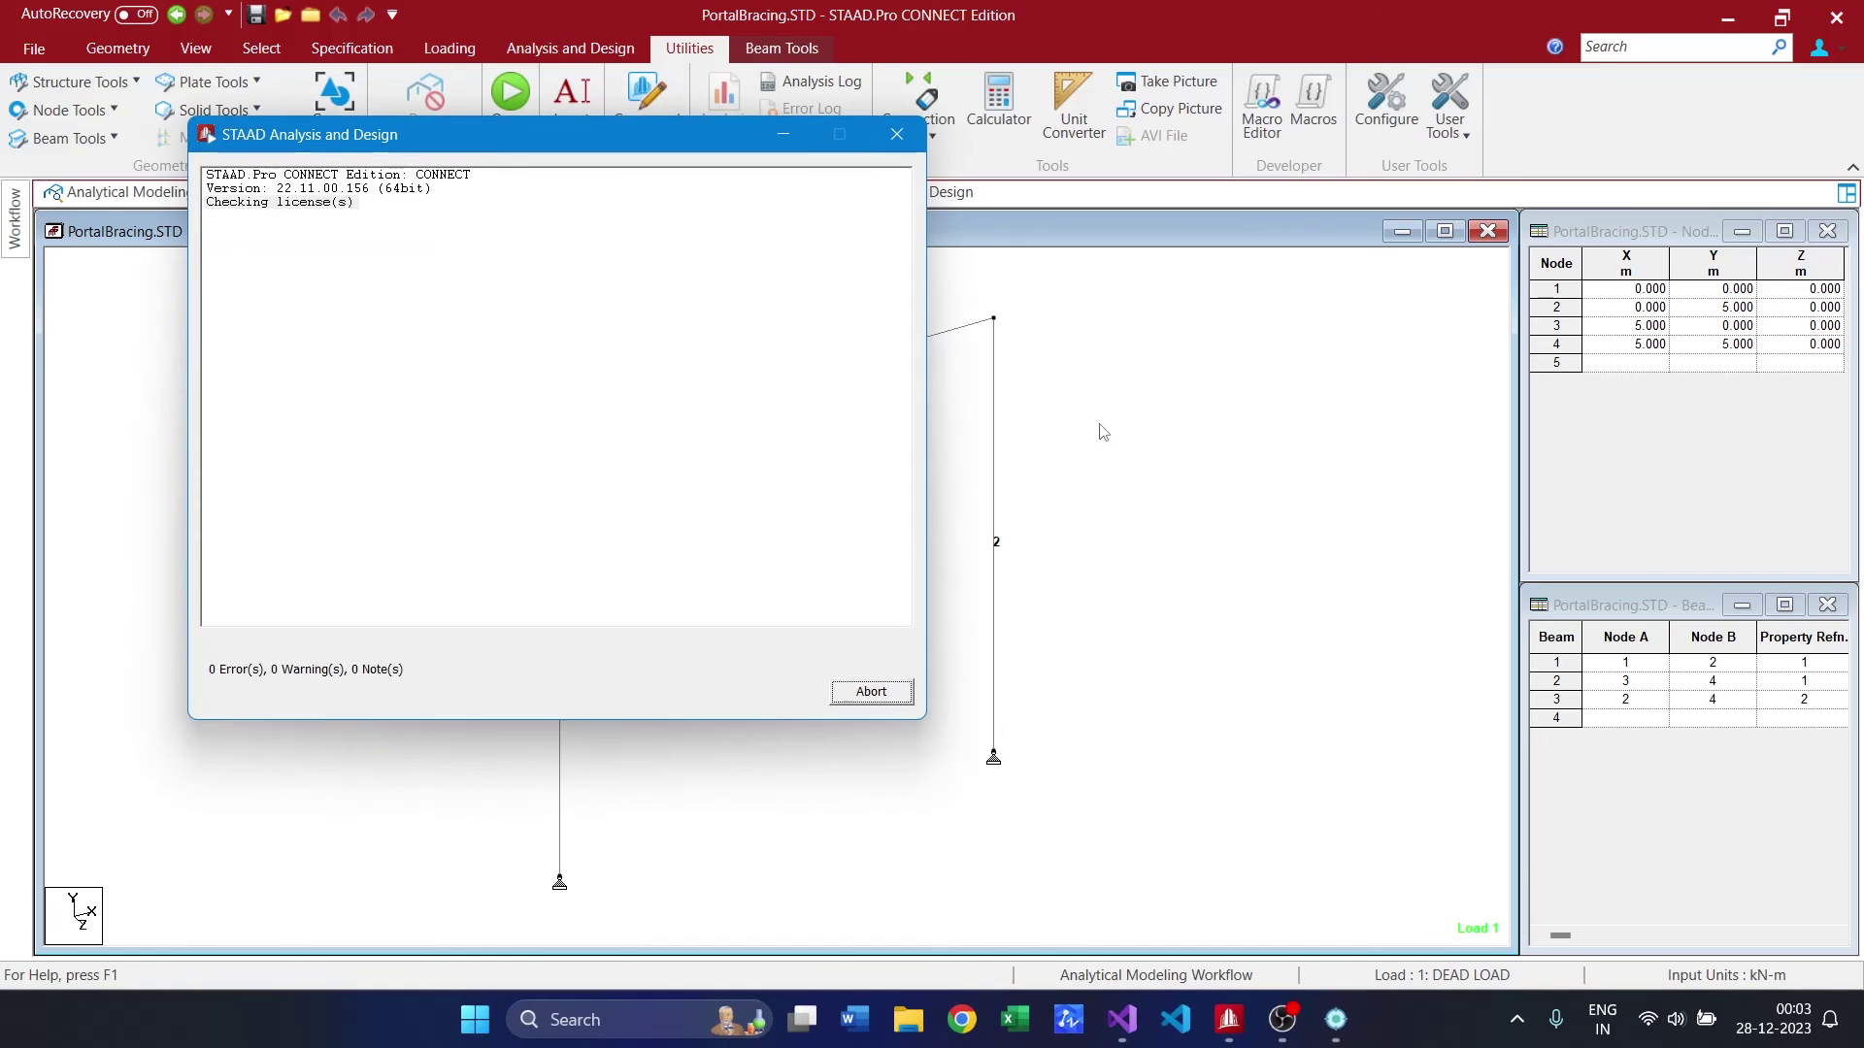
Label the beams with actual design ratios: 0.942 on both columns, 0.9 on the rafter.
left_click(871, 691)
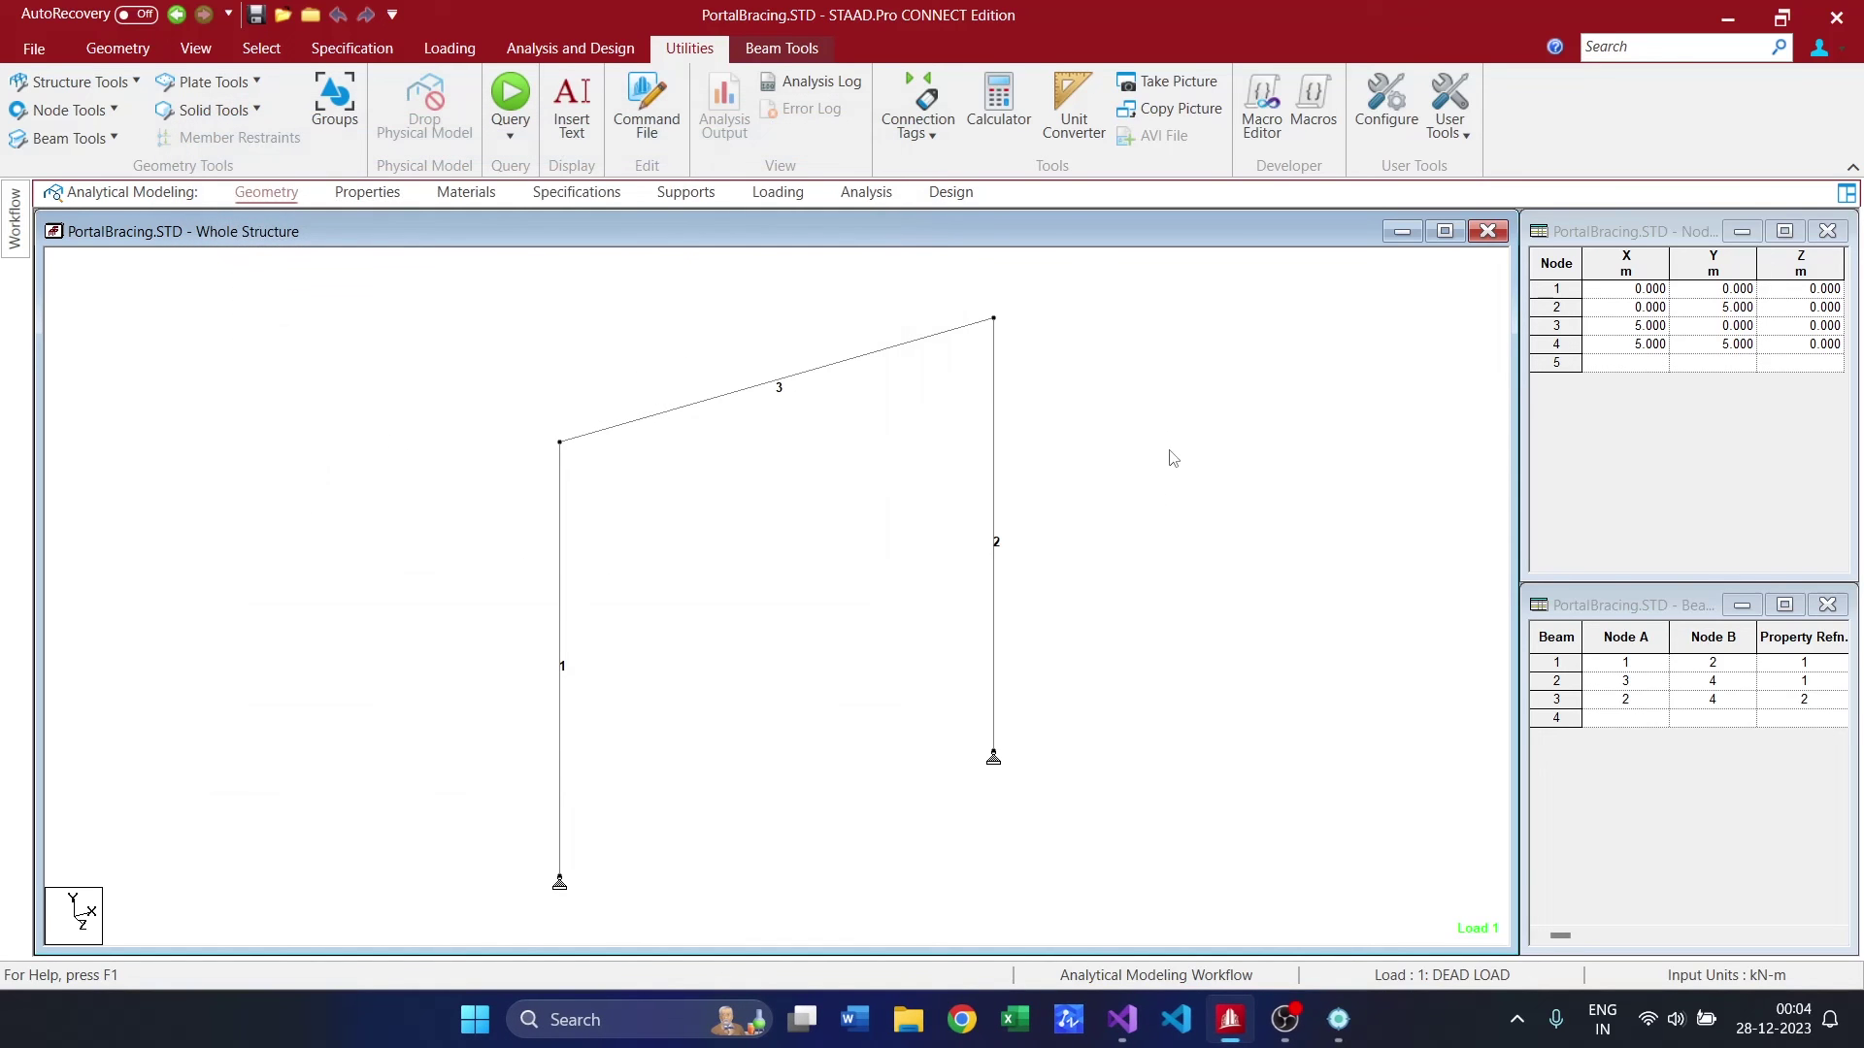
right_click(1178, 453)
left_click(1265, 516)
left_click(1091, 563)
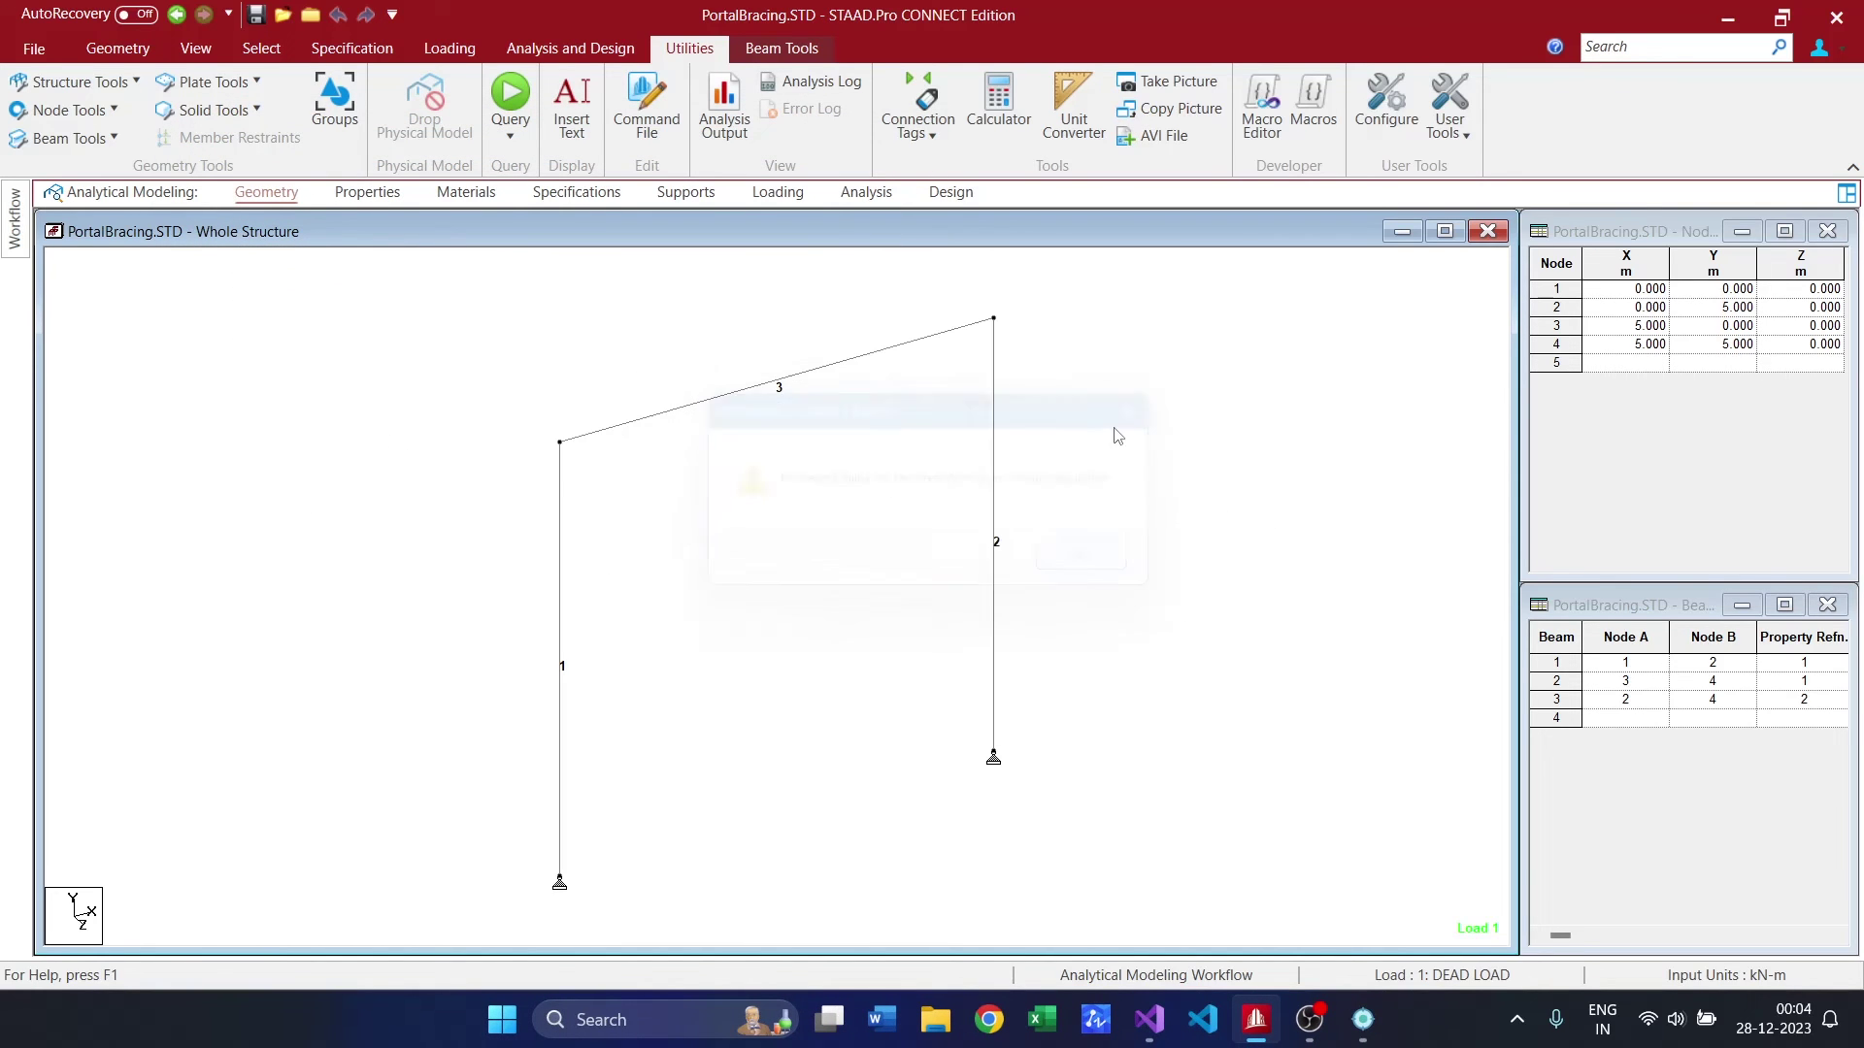
right_click(1118, 472)
left_click(1177, 769)
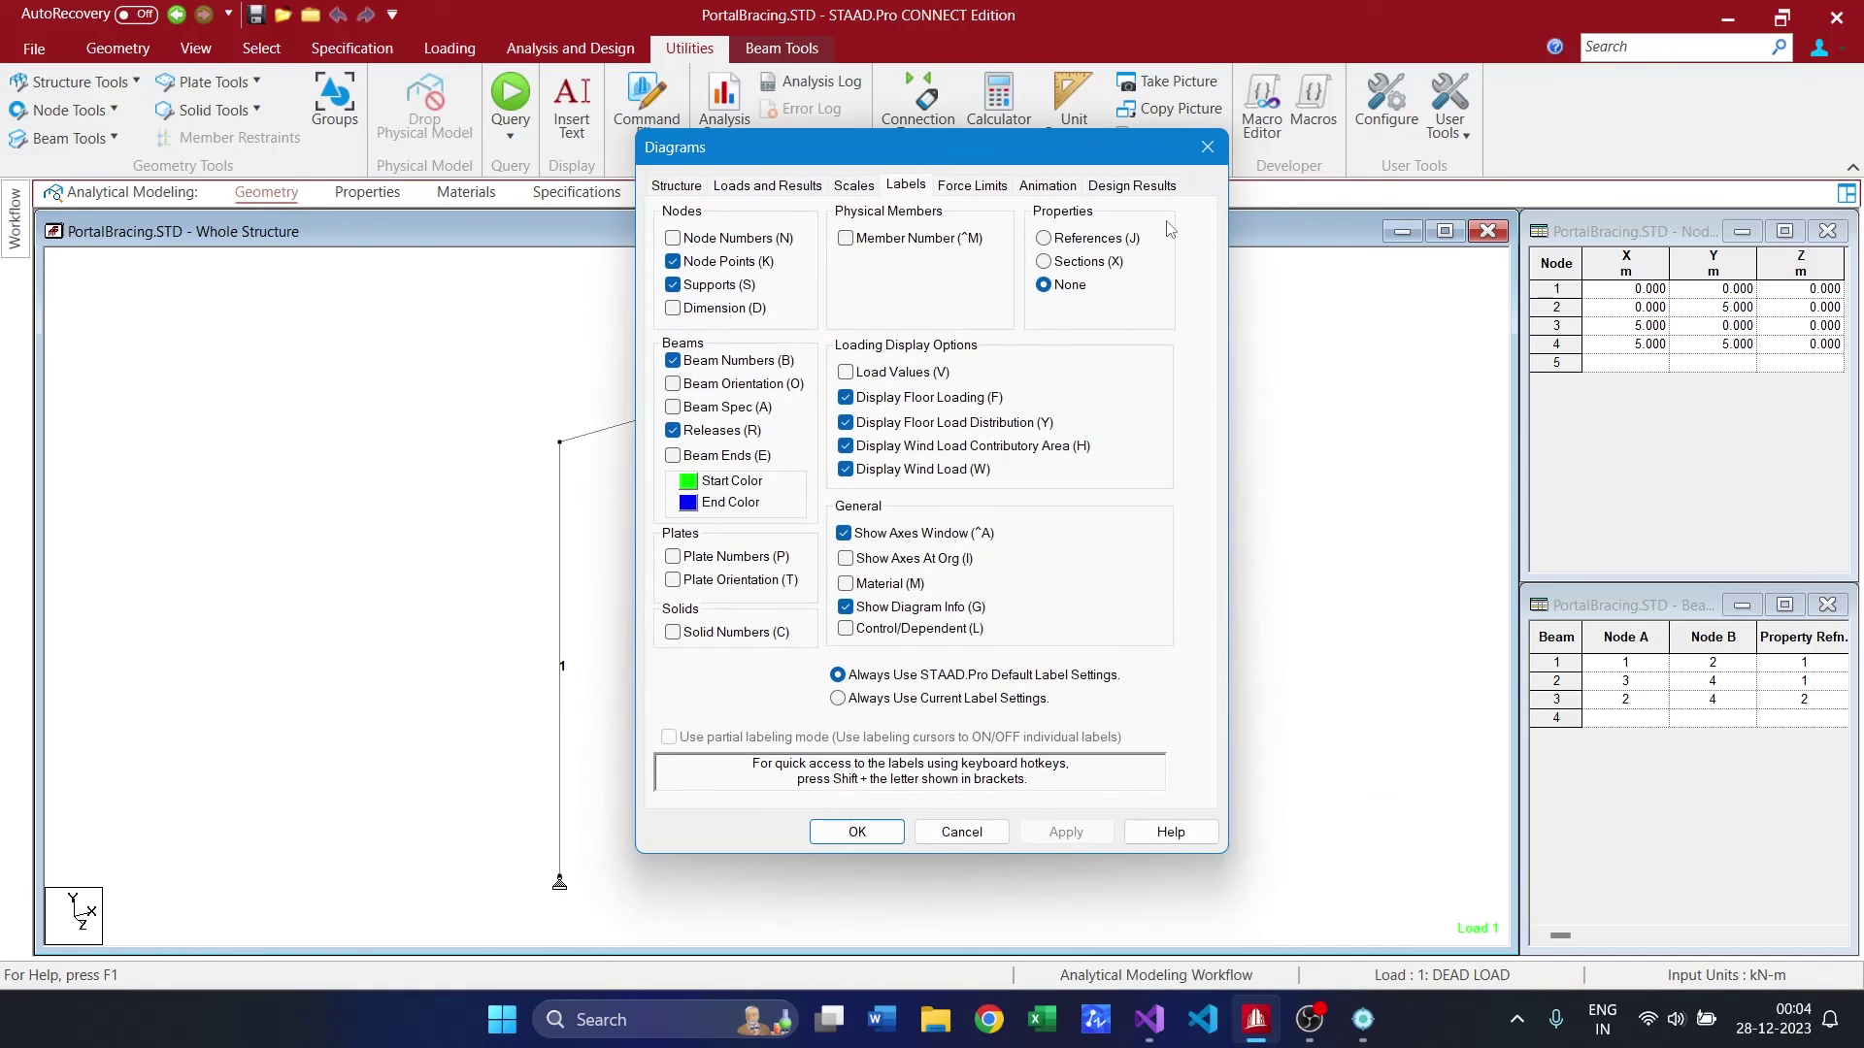
left_click(1132, 185)
left_click(806, 255)
left_click(893, 831)
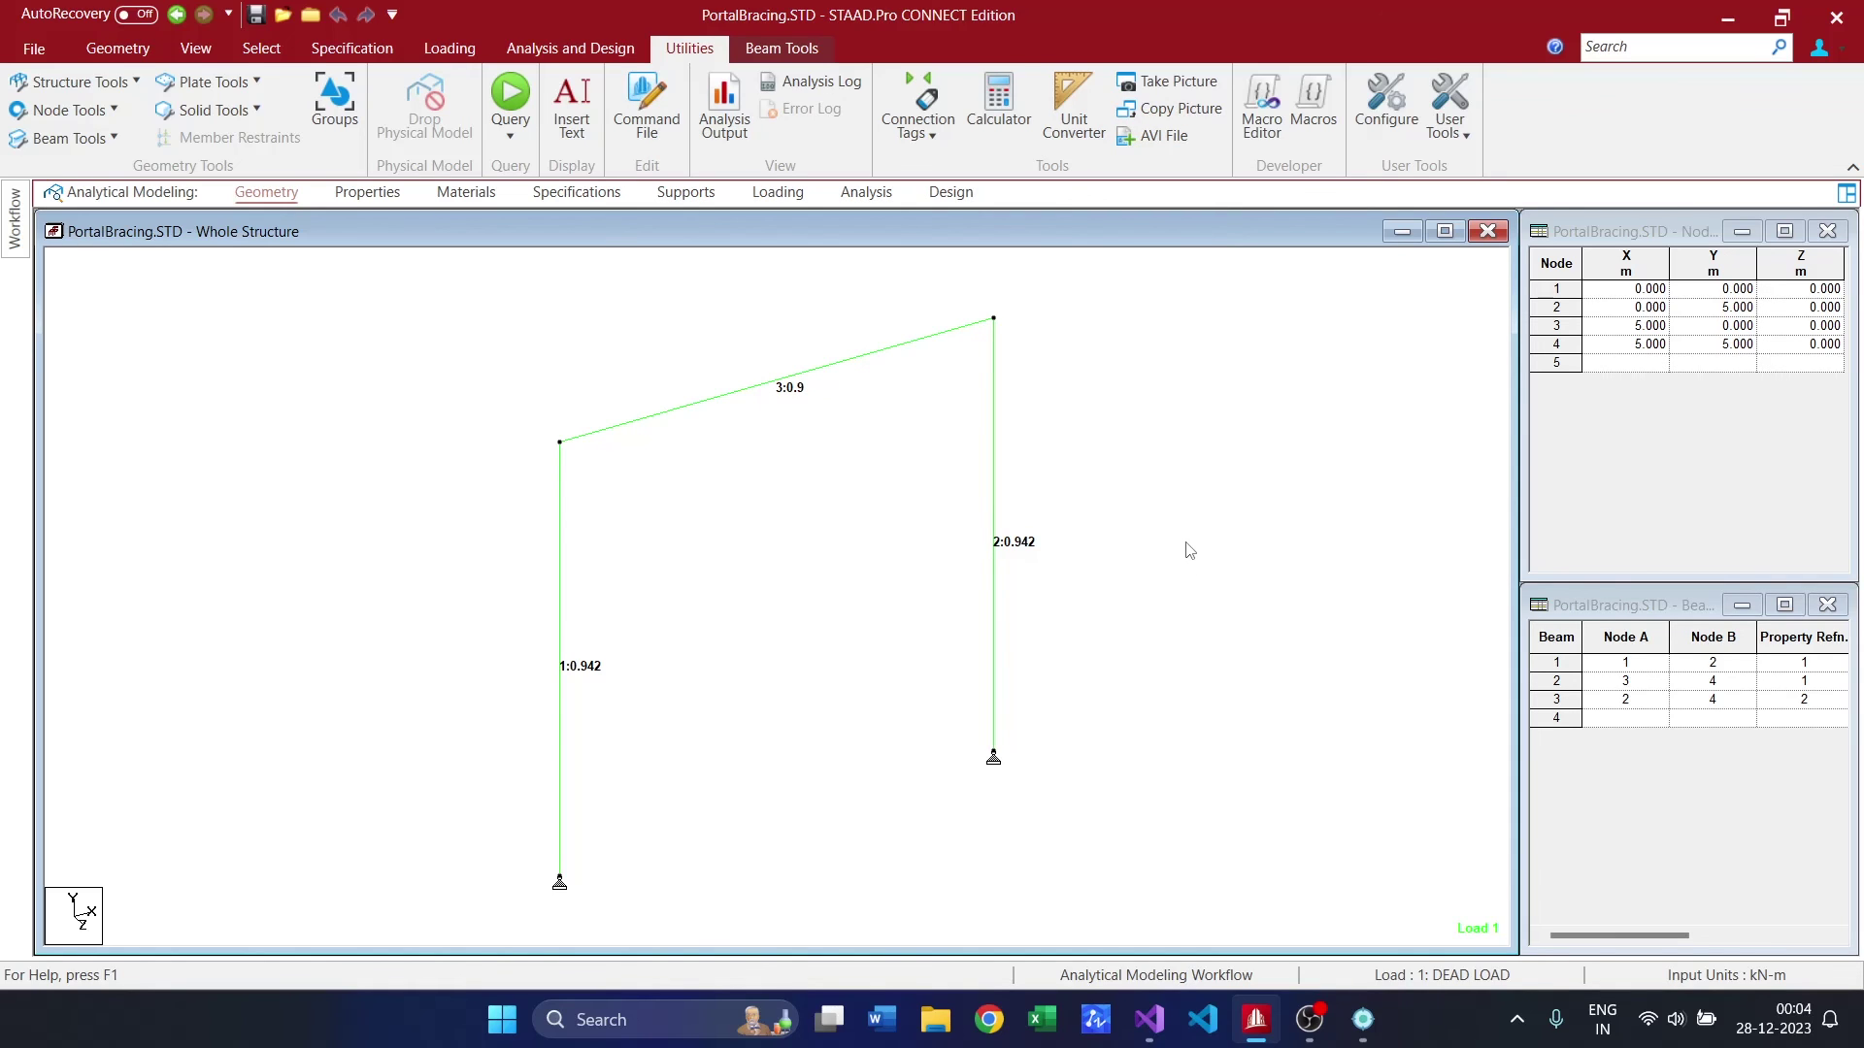
key("ctrl+f")
key("ctrl+f")
double_click(731, 412)
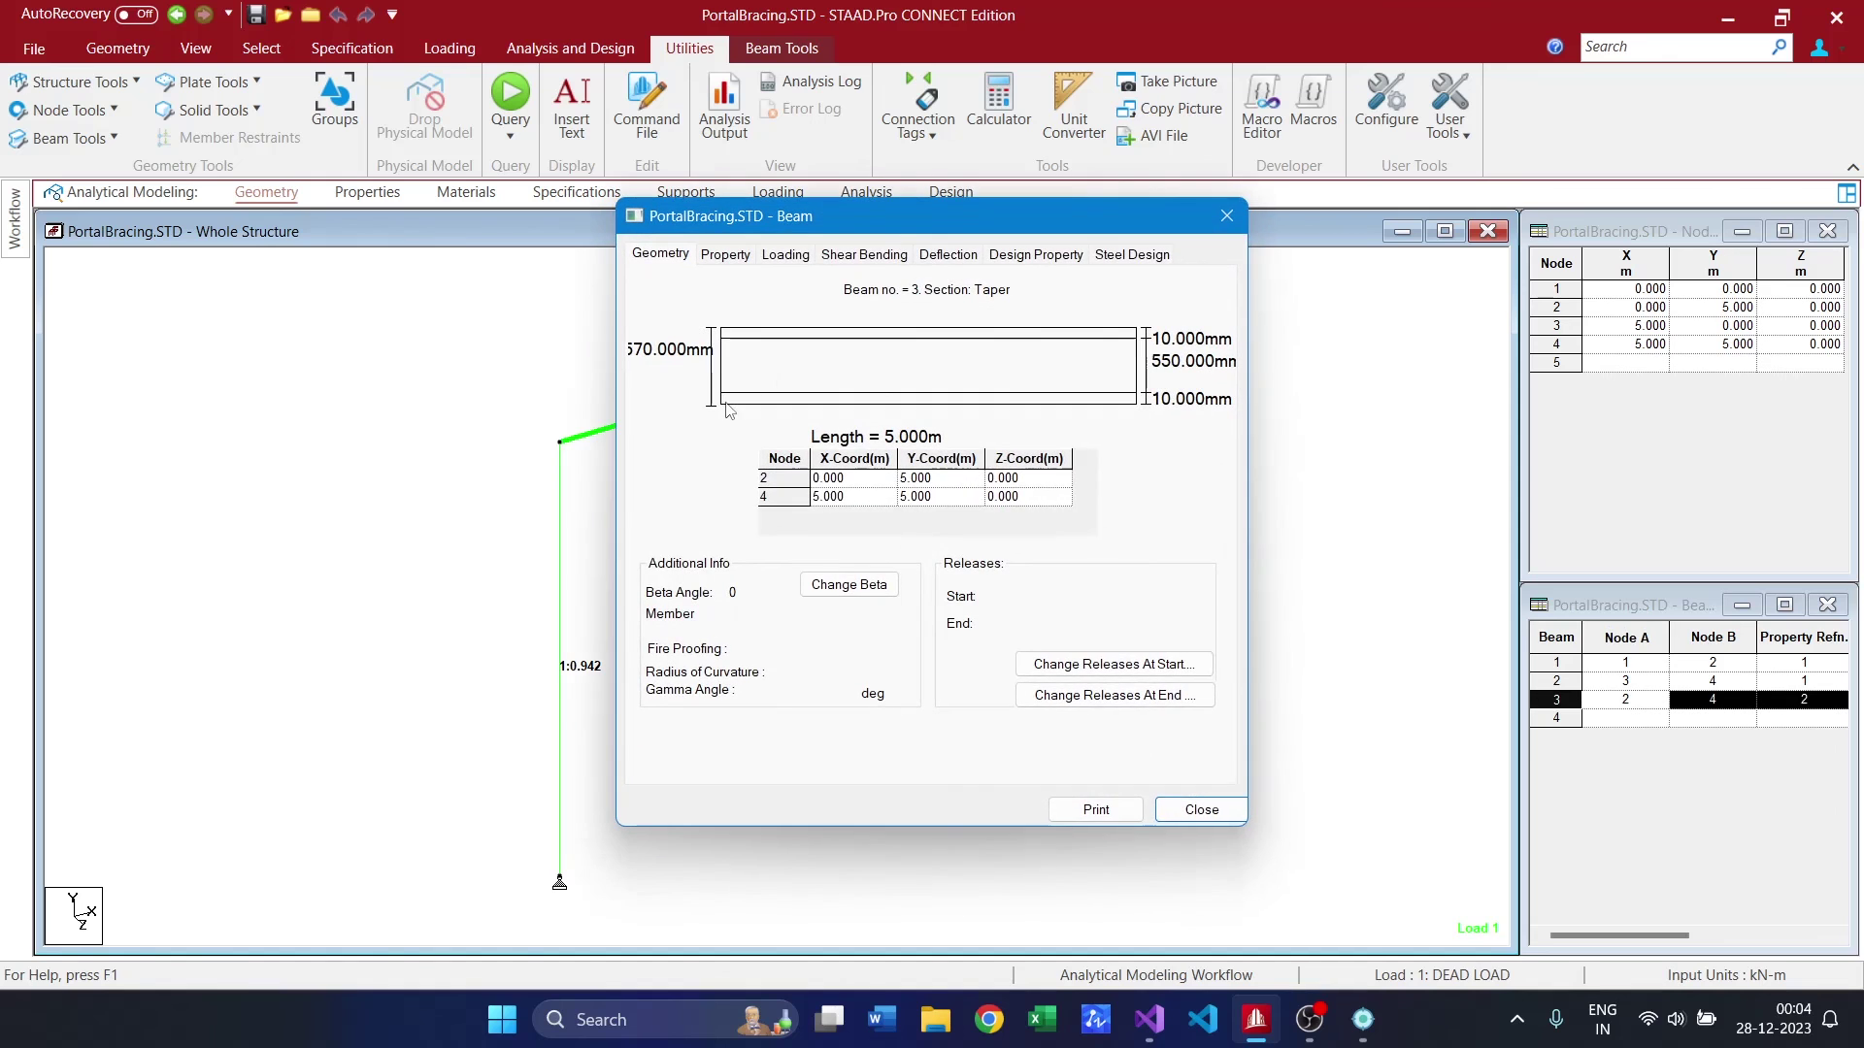
left_click(1226, 217)
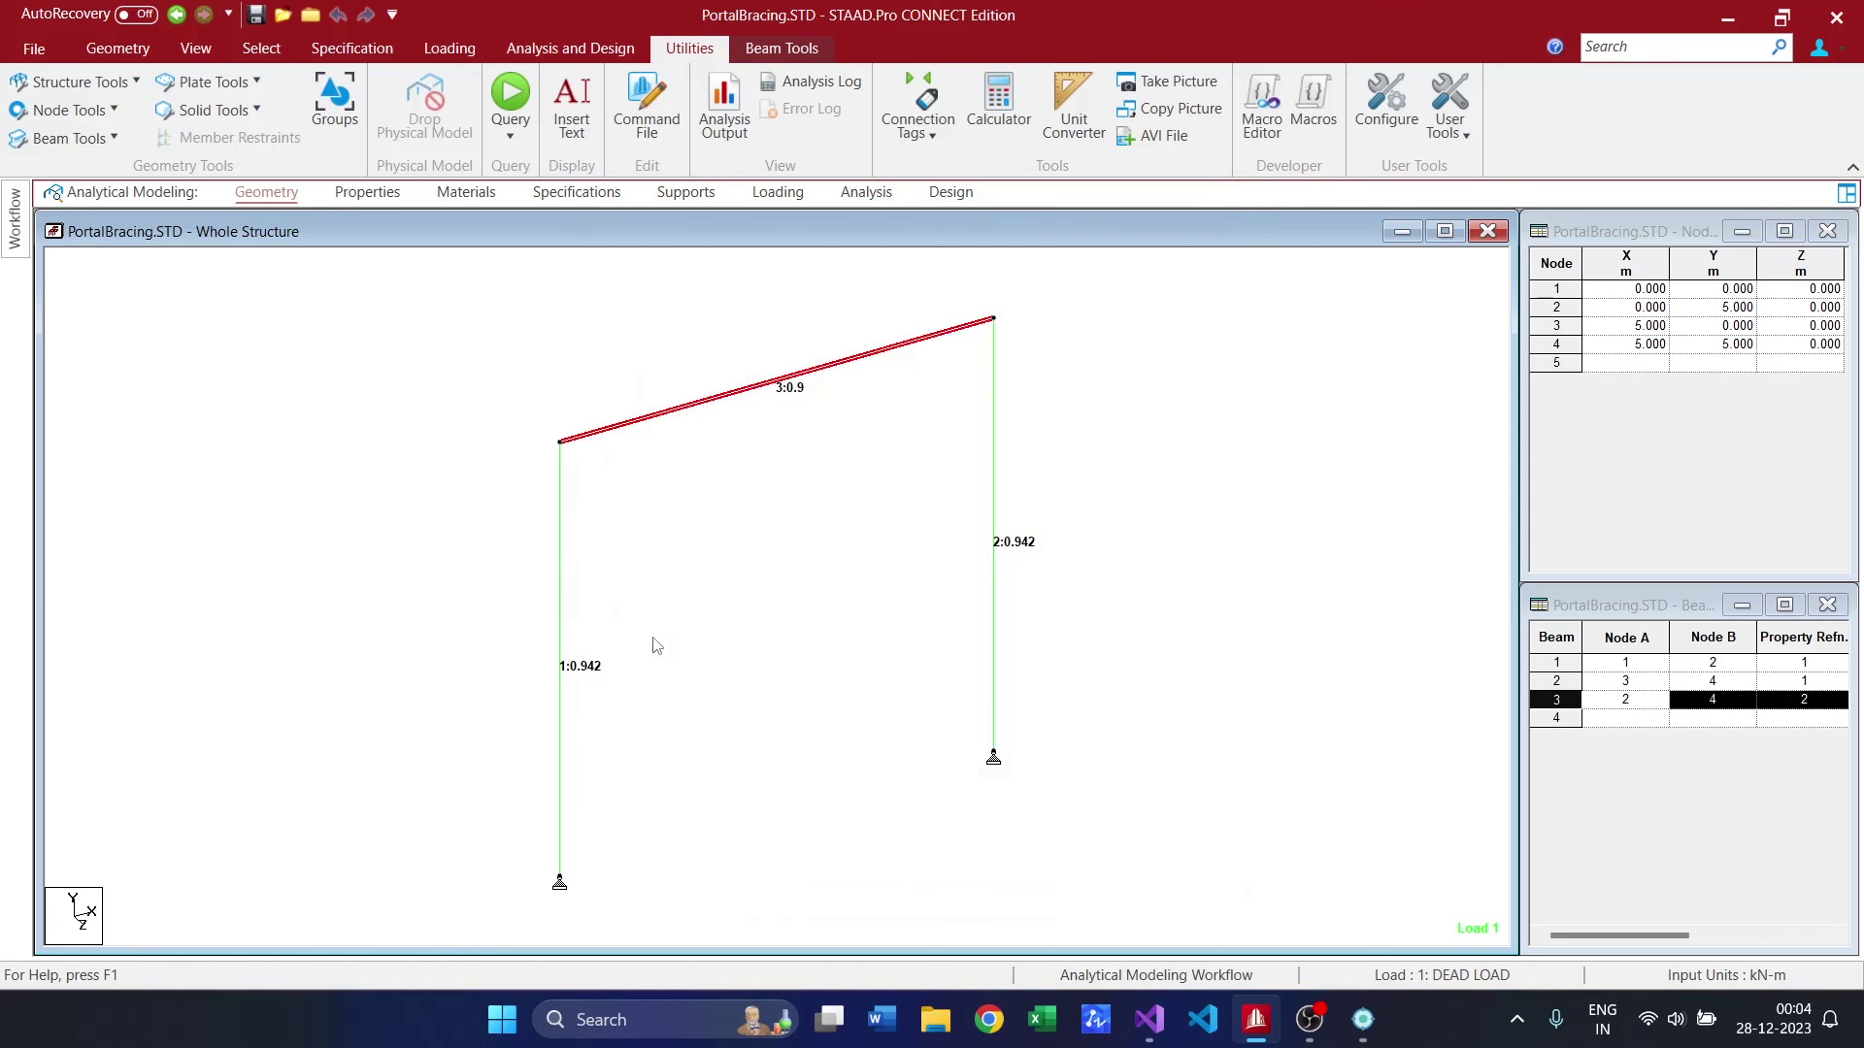
double_click(563, 563)
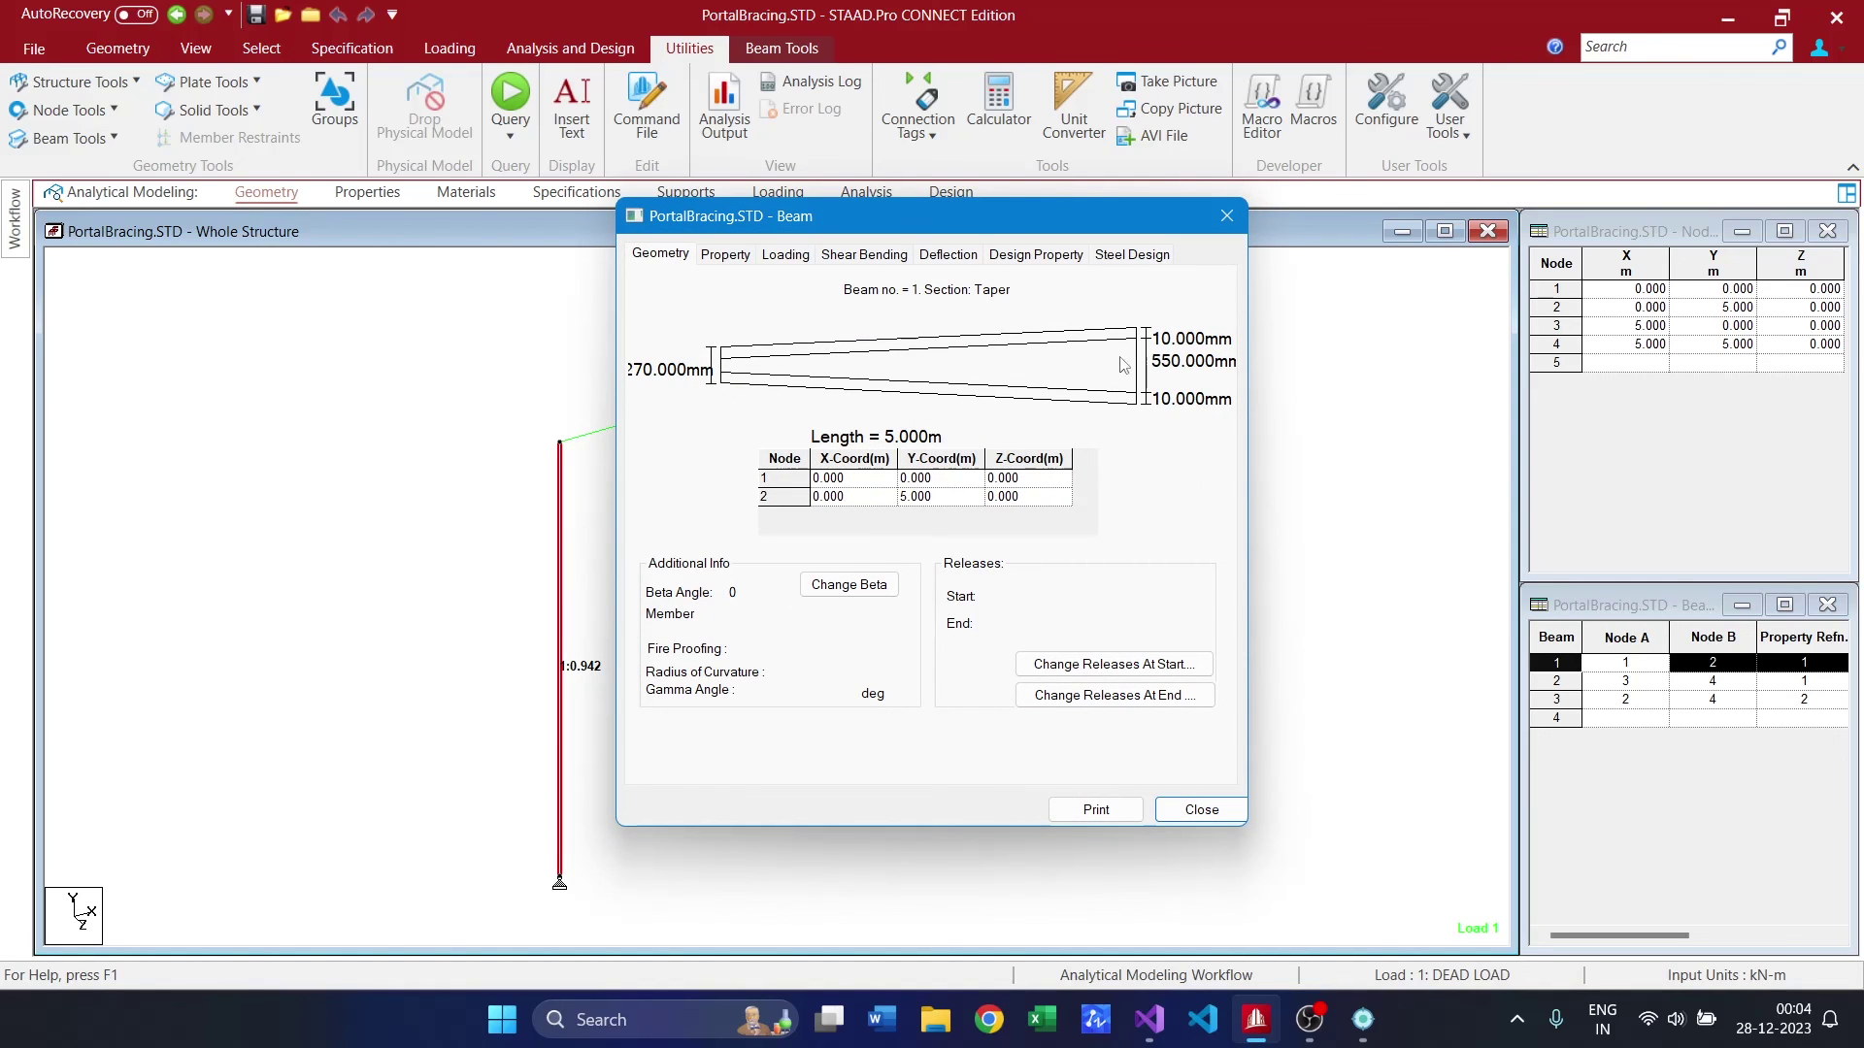
left_click(1242, 211)
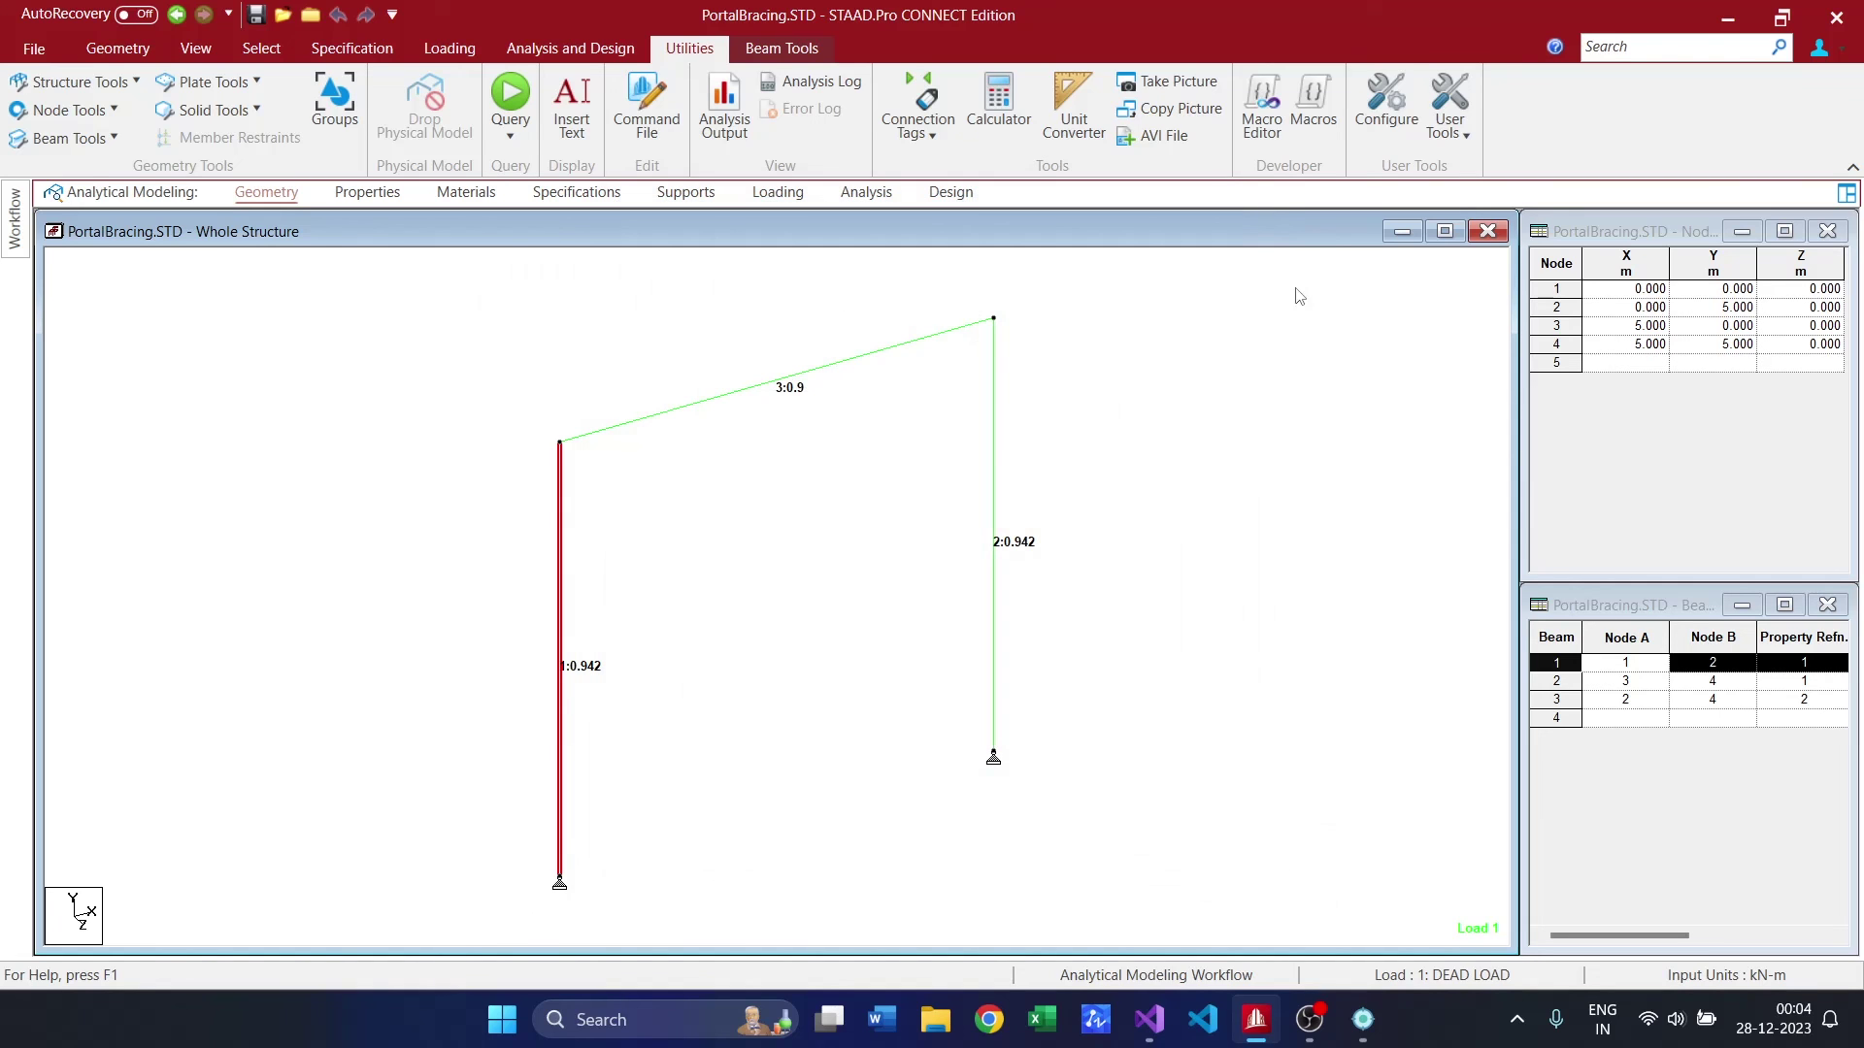